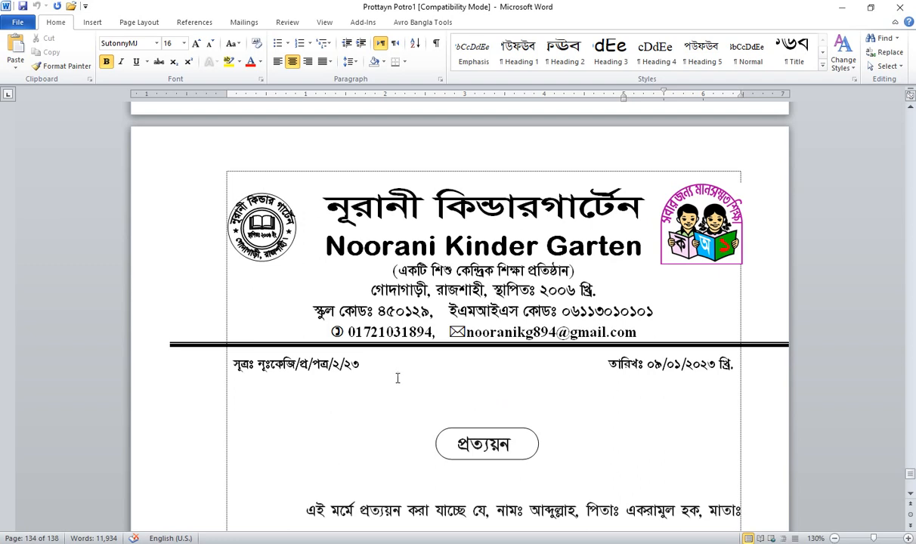
Step: Scroll past the Noorani page to the blank Ujanpara Pre-cadet School testimonial form
click(460, 375)
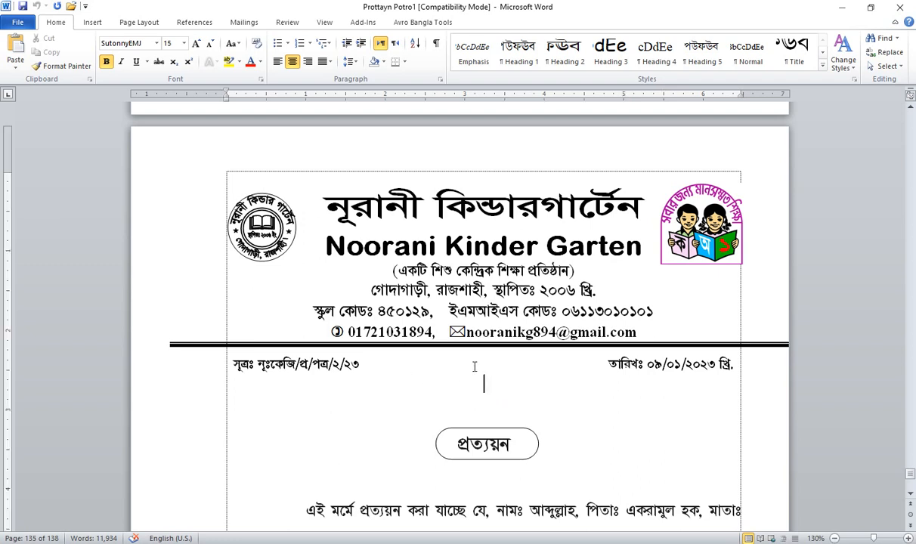
click(474, 366)
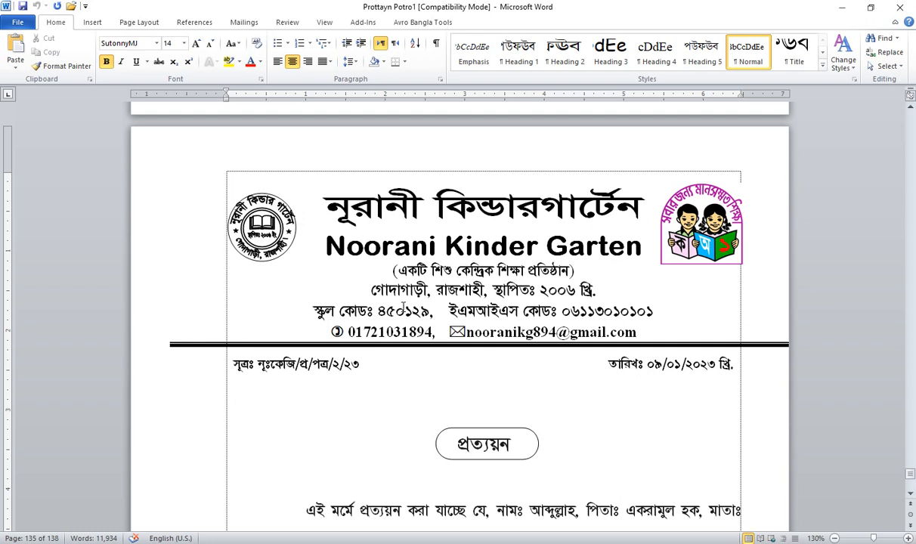
click(461, 384)
scroll(478, 390, down, 5)
scroll(478, 389, down, 10)
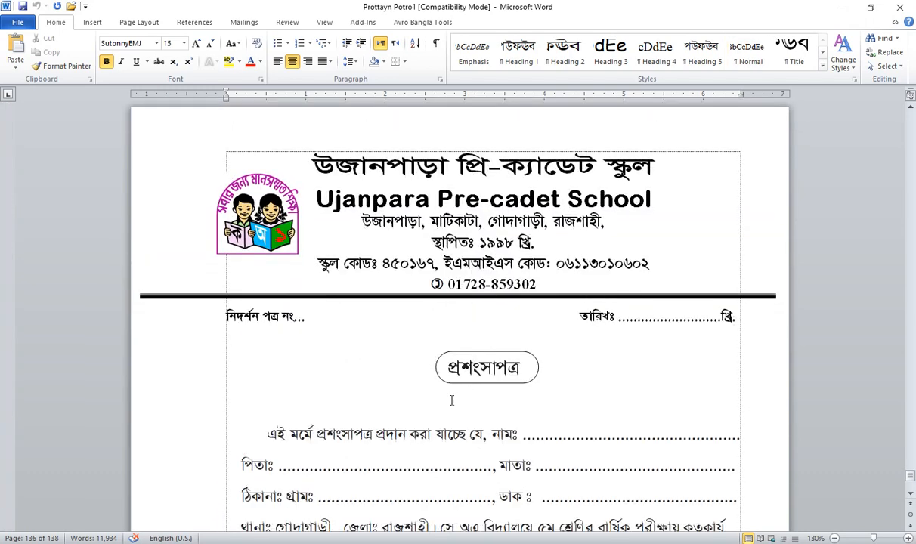
click(466, 322)
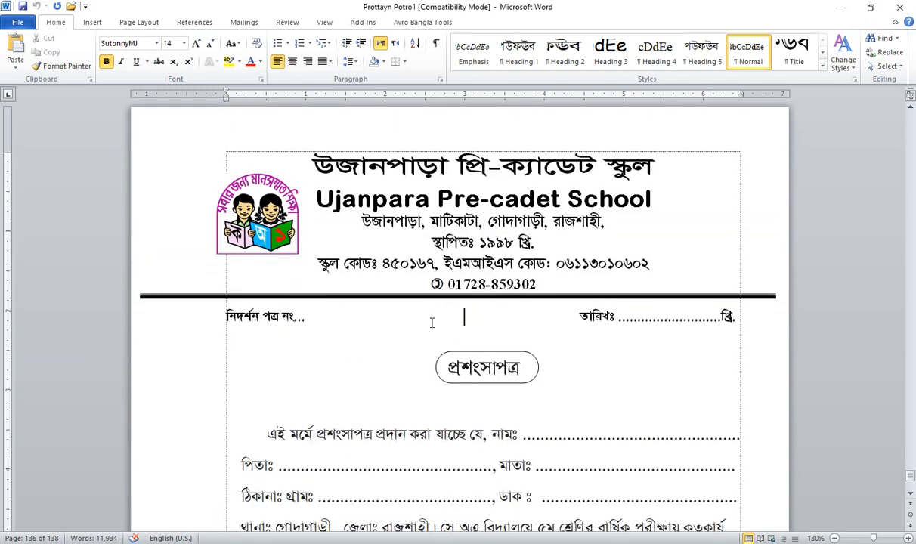
mouse_move(431, 321)
mouse_down()
mouse_move(517, 317)
mouse_move(435, 318)
mouse_up()
click(489, 318)
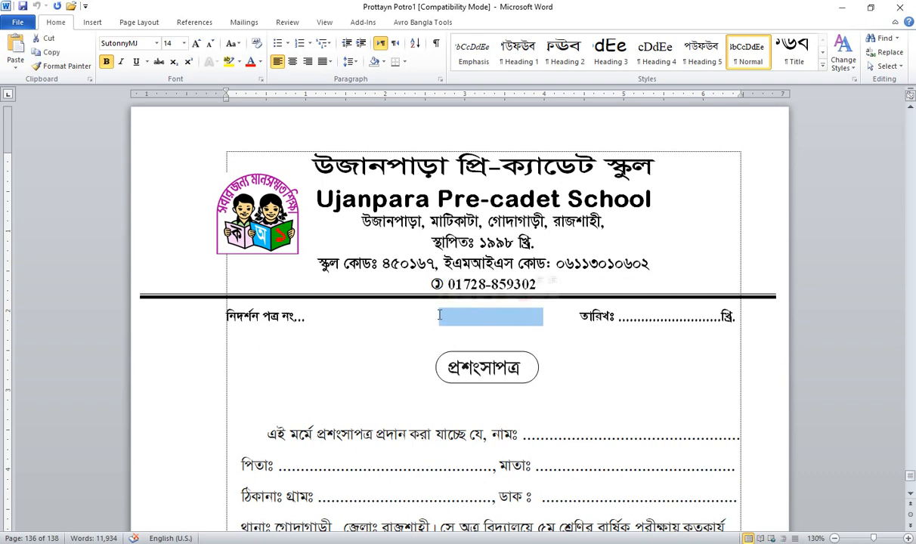
click(440, 318)
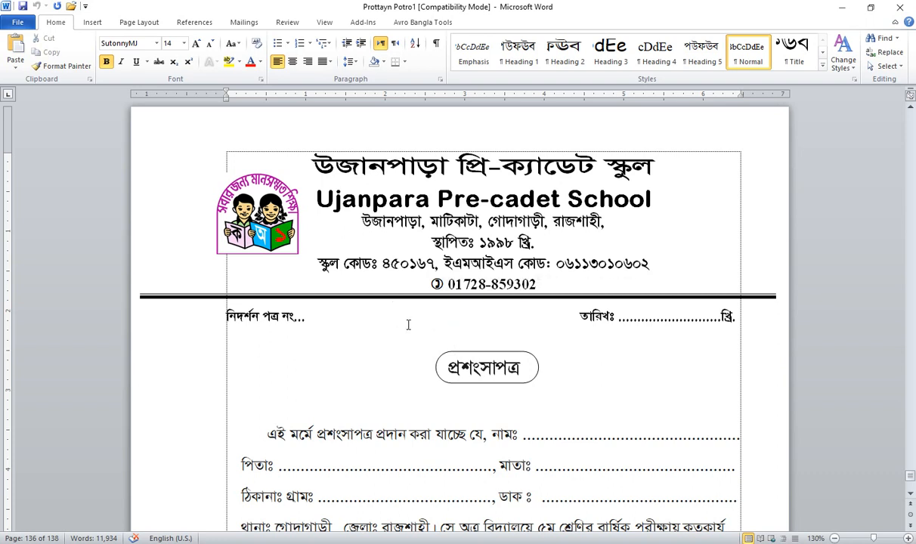
Step: Scroll through the sample certificate pages to review their layouts
scroll(407, 333, down, 9)
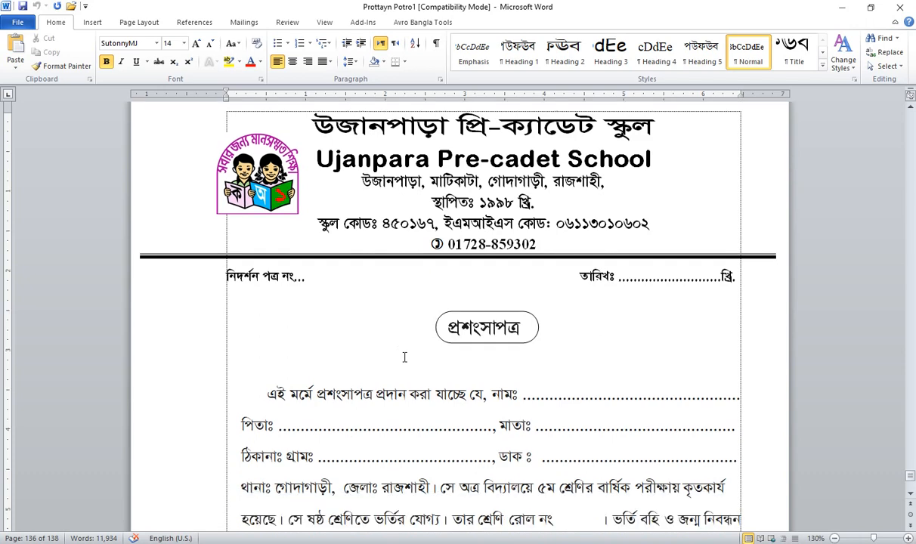
scroll(405, 357, down, 12)
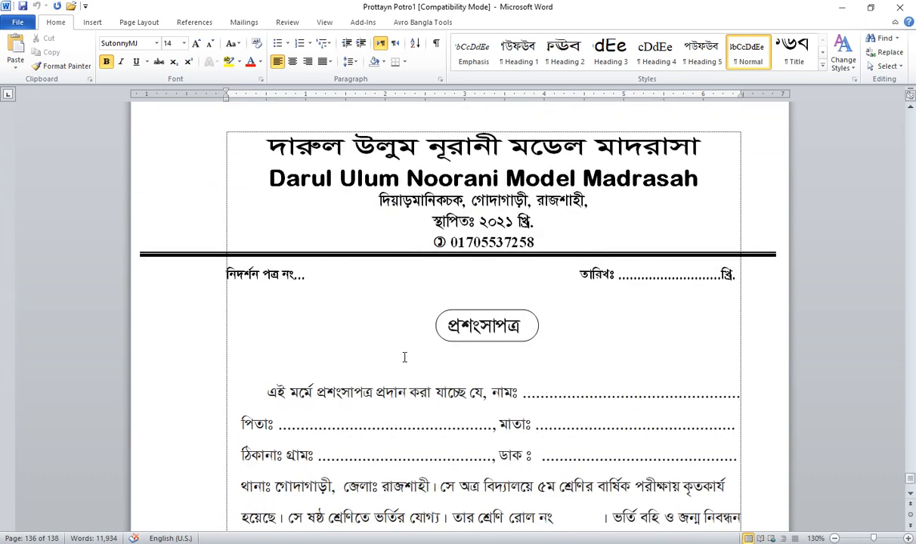
scroll(514, 381, down, 3)
scroll(389, 327, down, 7)
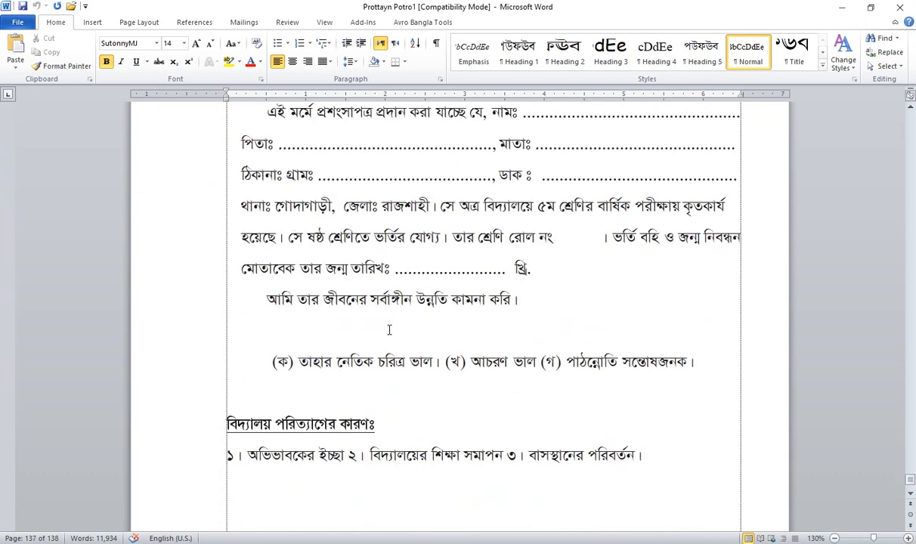
scroll(352, 323, up, 8)
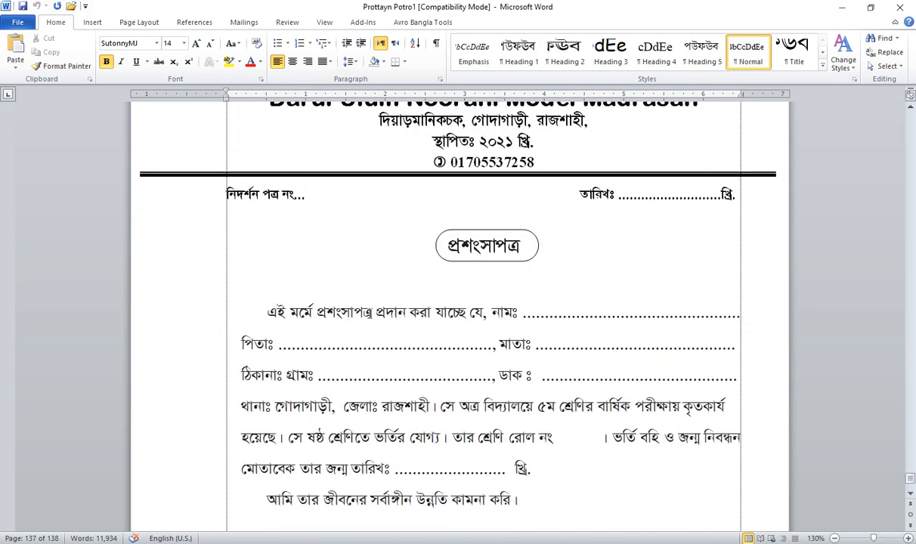
scroll(353, 253, up, 2)
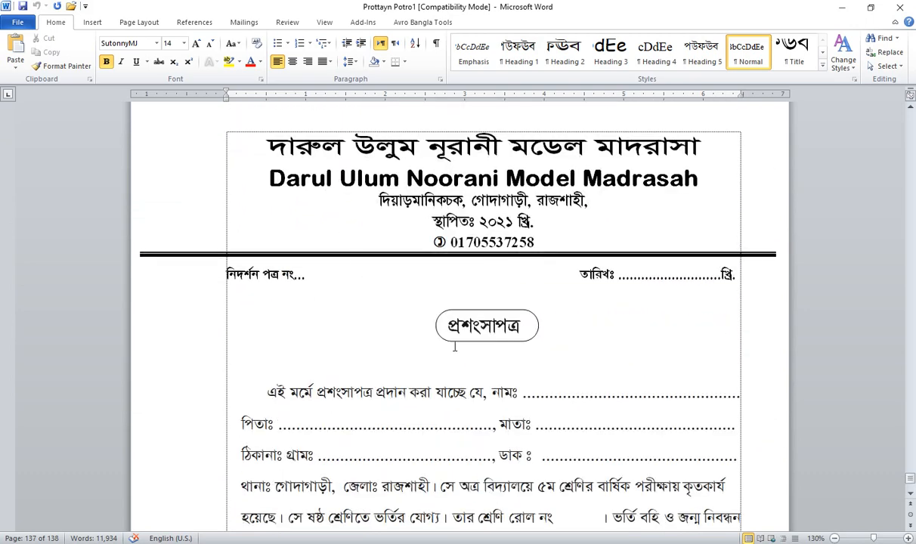
scroll(451, 294, down, 1)
scroll(400, 335, down, 2)
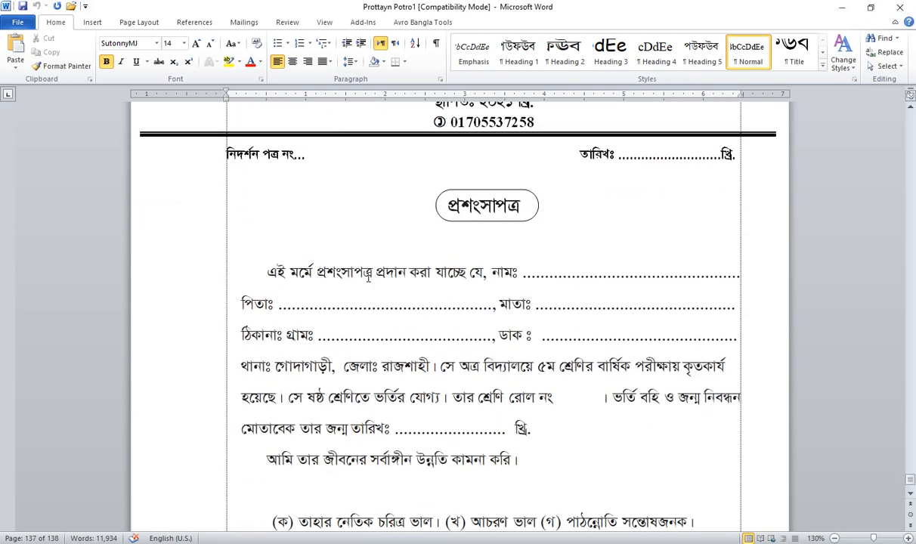
scroll(448, 343, down, 2)
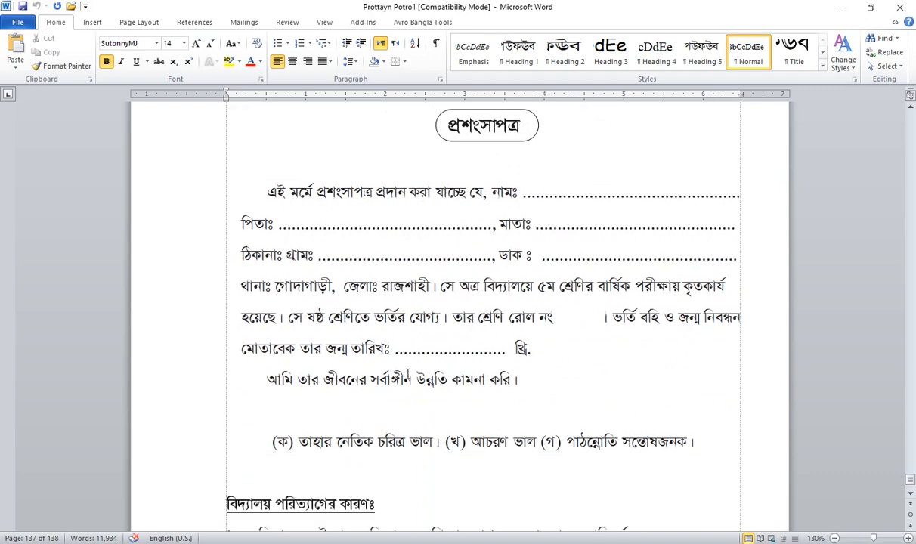
scroll(449, 371, down, 3)
scroll(449, 371, up, 20)
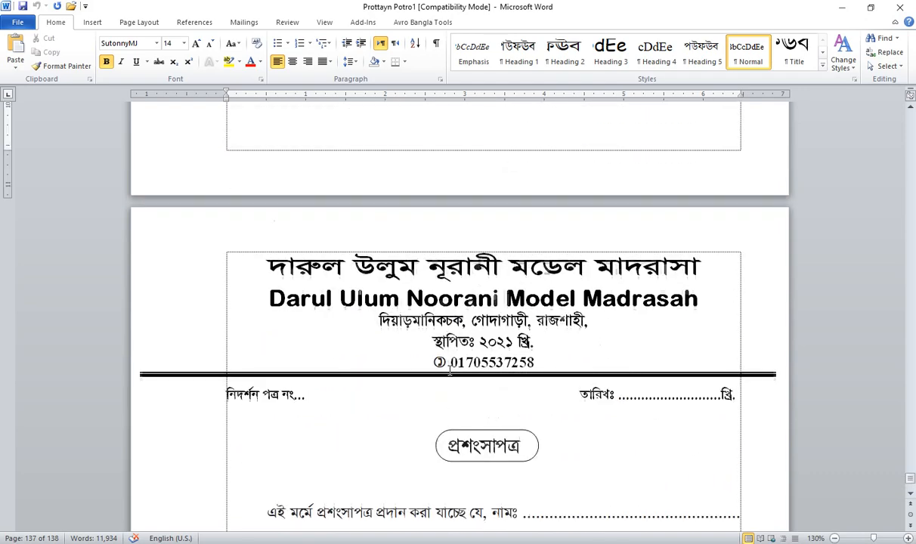
scroll(449, 370, up, 15)
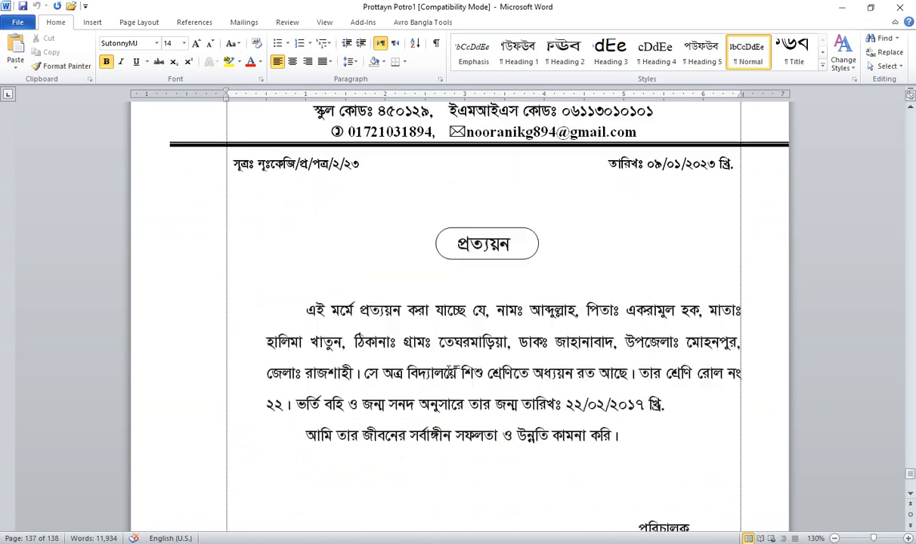
scroll(447, 350, up, 10)
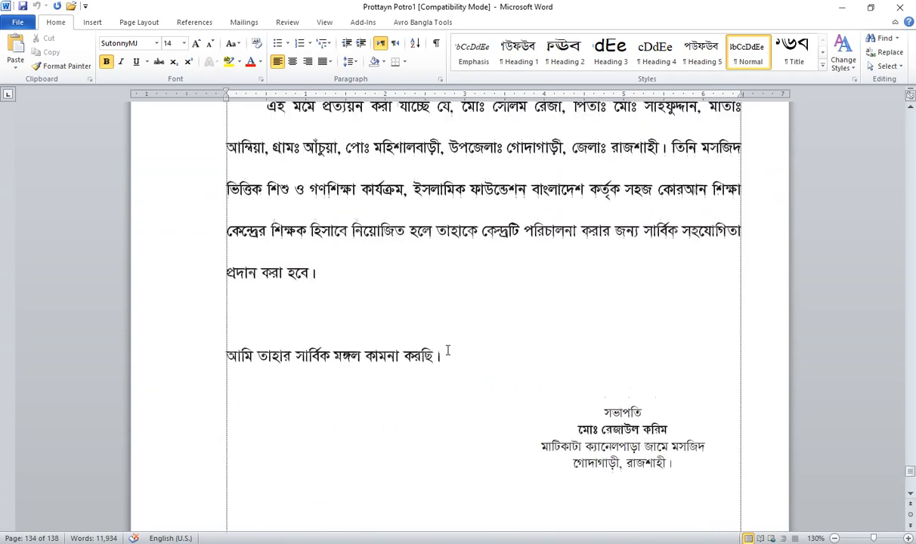
scroll(448, 350, up, 15)
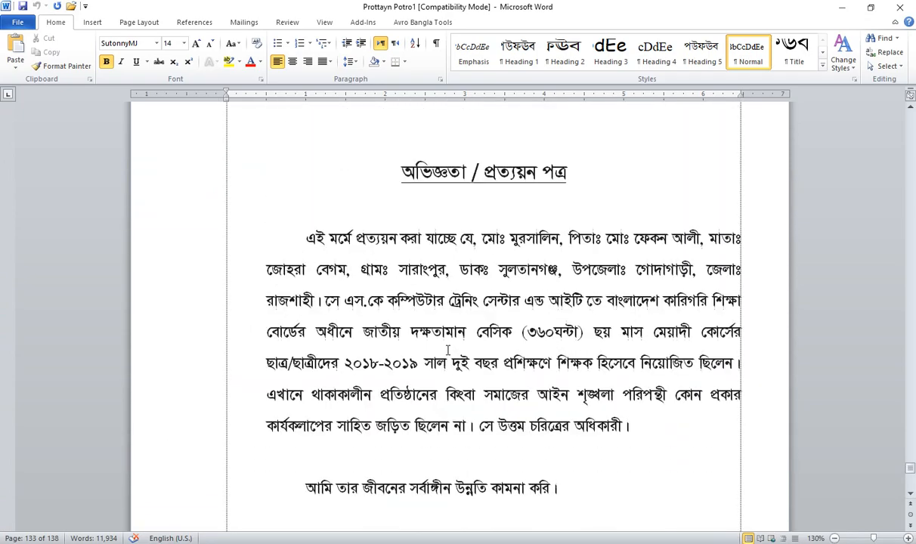
scroll(424, 334, down, 2)
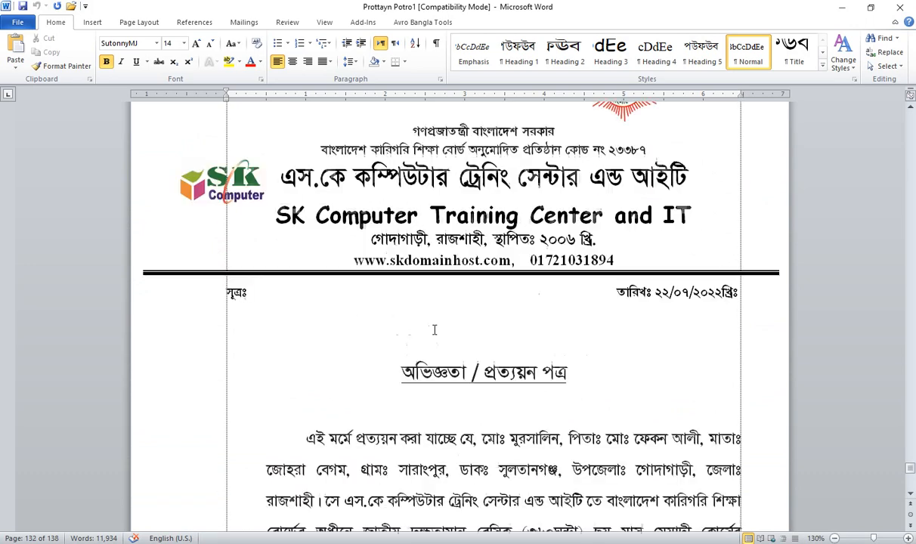
Step: Select a certificate heading to check its formatting, then switch to the Document1 window
drag(374, 365, 573, 381)
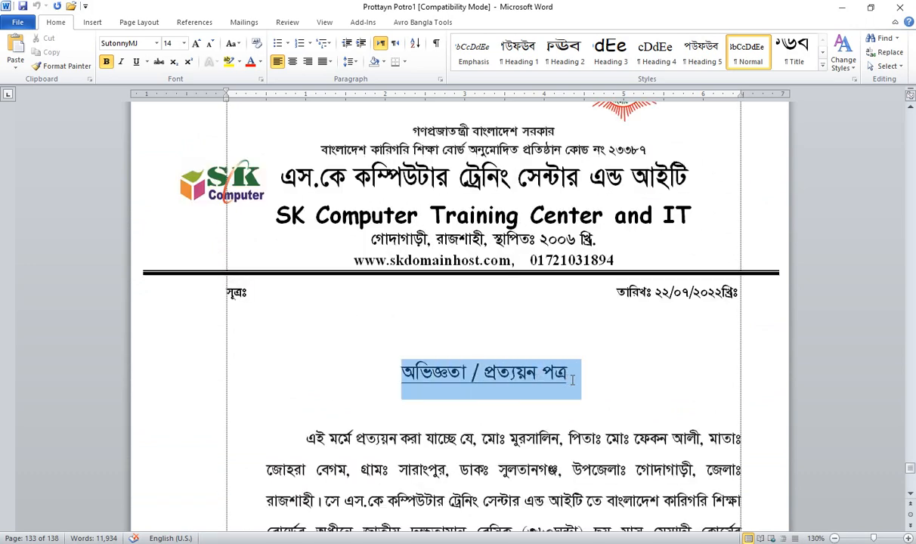
click(516, 372)
scroll(481, 344, up, 1)
scroll(482, 297, down, 18)
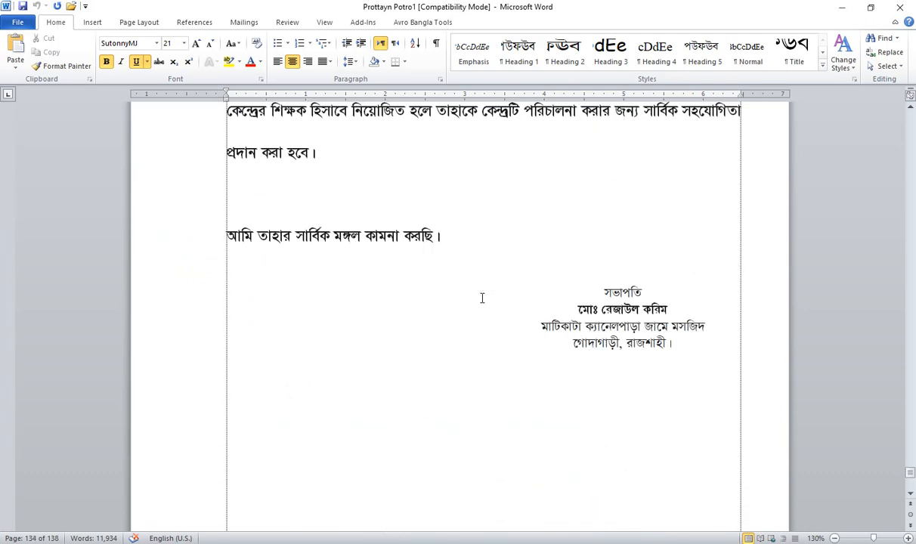
scroll(481, 298, down, 4)
key(alt+Tab)
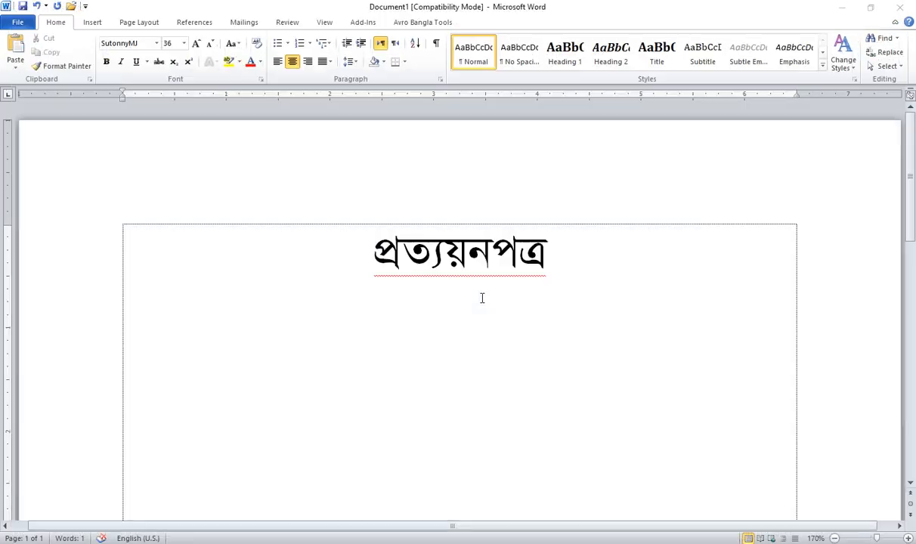
Step: Delete the প্রত্যয়নপত্র title and centre the now-empty first line
drag(616, 274, 227, 254)
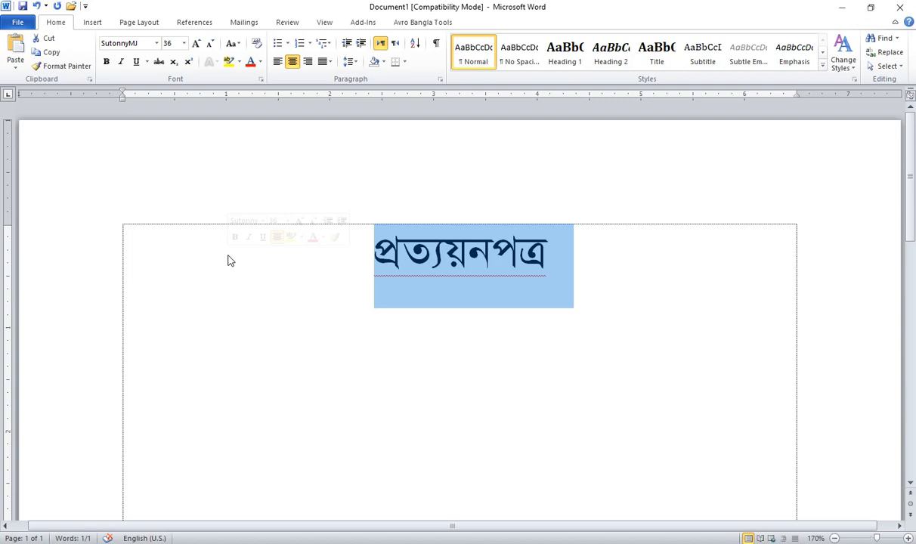
click(570, 264)
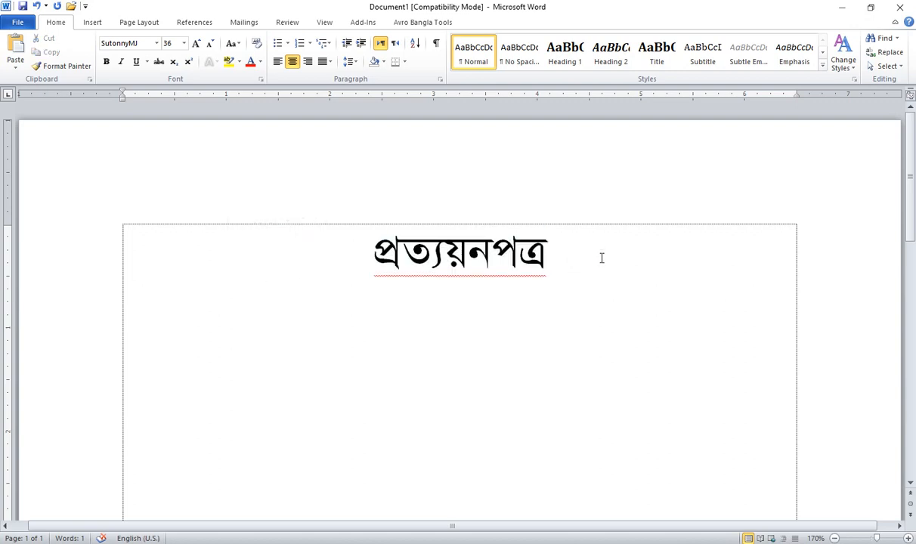
drag(602, 258, 685, 256)
click(399, 261)
key(Delete)
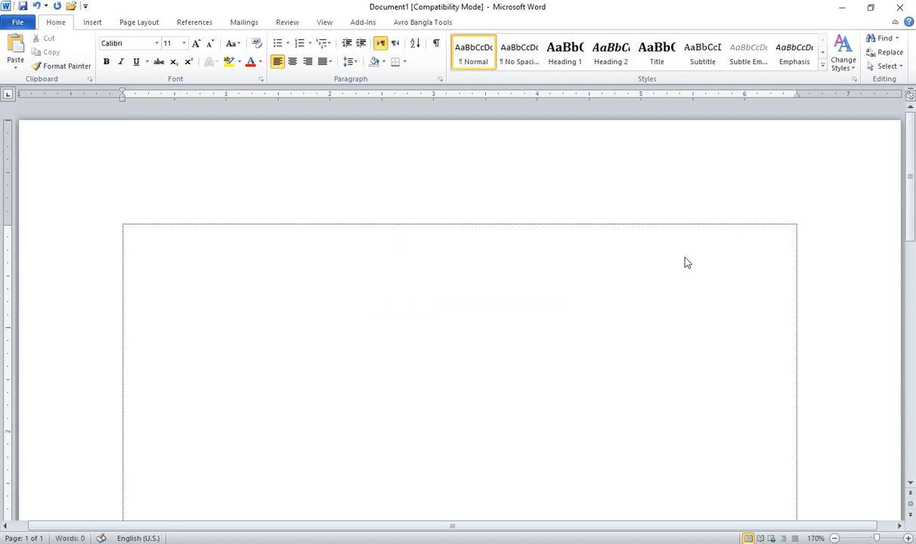
key(ctrl+e)
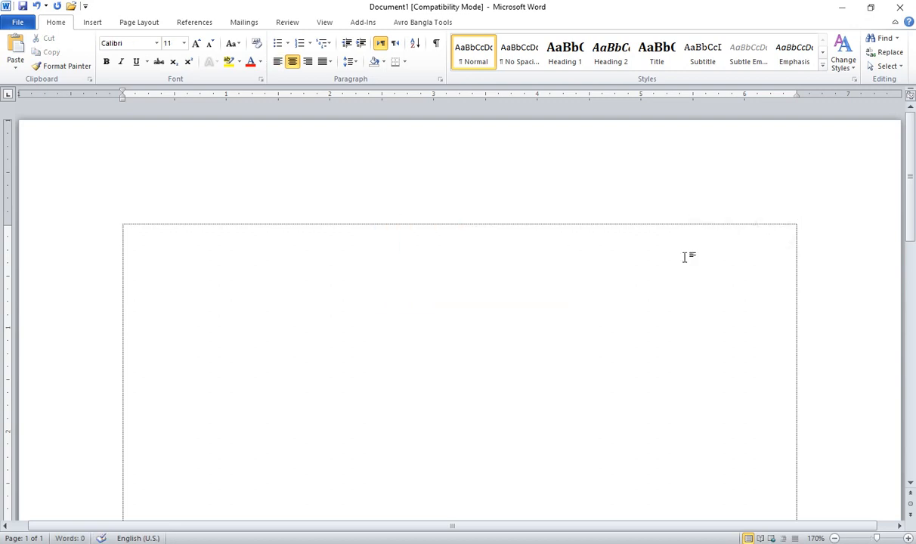
Step: Type 'بسم الله الرحمن الرحيم' in Arabic as the centred opening line
key(alt+shift)
text(بسم)
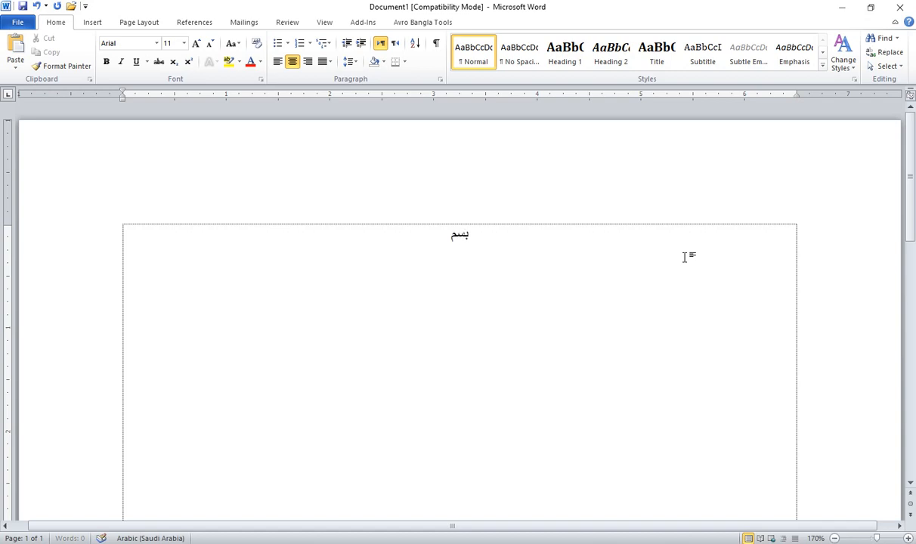
text( الله الرحمن)
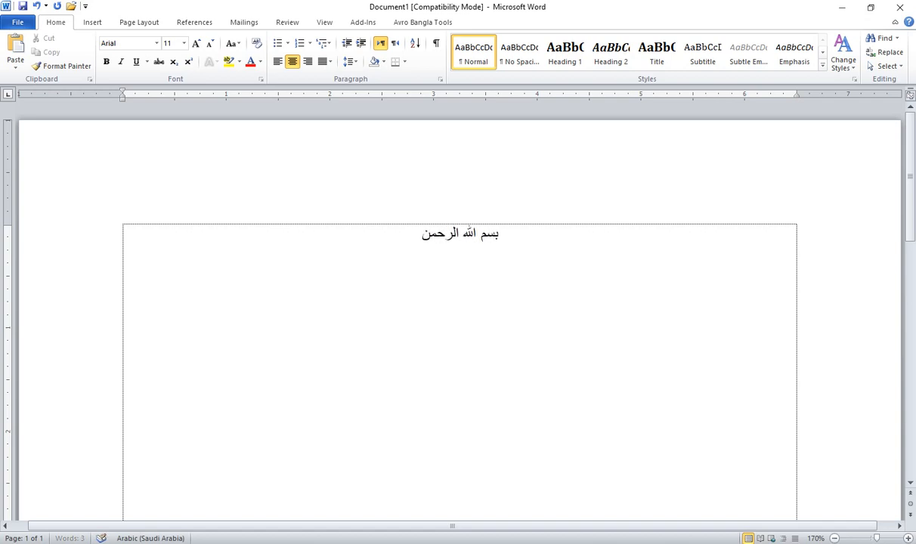
text( الرحيم .)
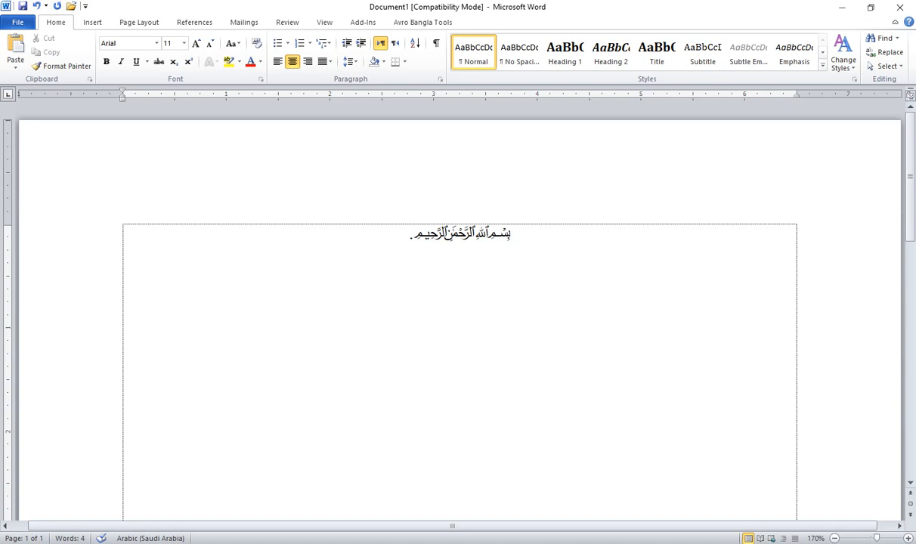
text(لا)
key(BackSpace)
key(BackSpace)
key(alt+shift)
Step: Type the school name নূরানী কিতাবগার্টেন and the address গোদাগাড়ী, রাজশাহী। on separate lines
click(687, 258)
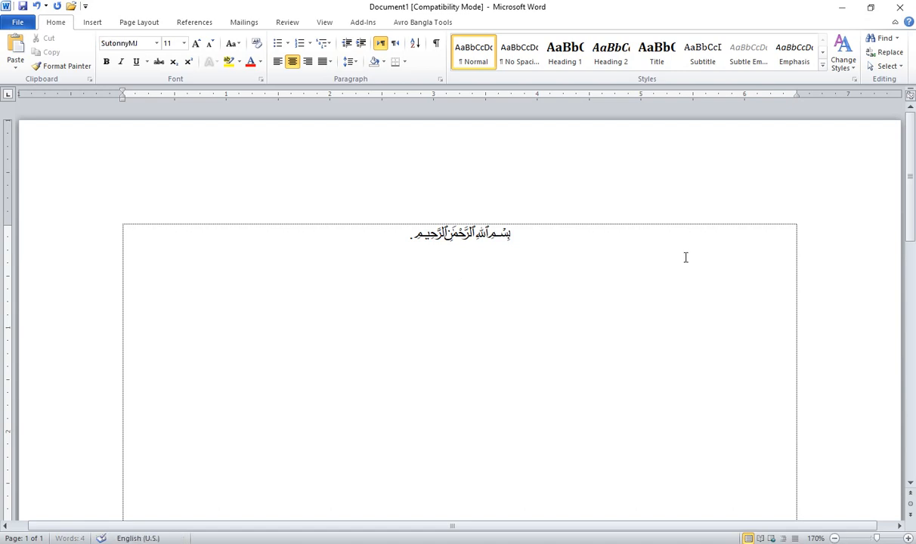
text(নূরানী কি)
text(তাব)
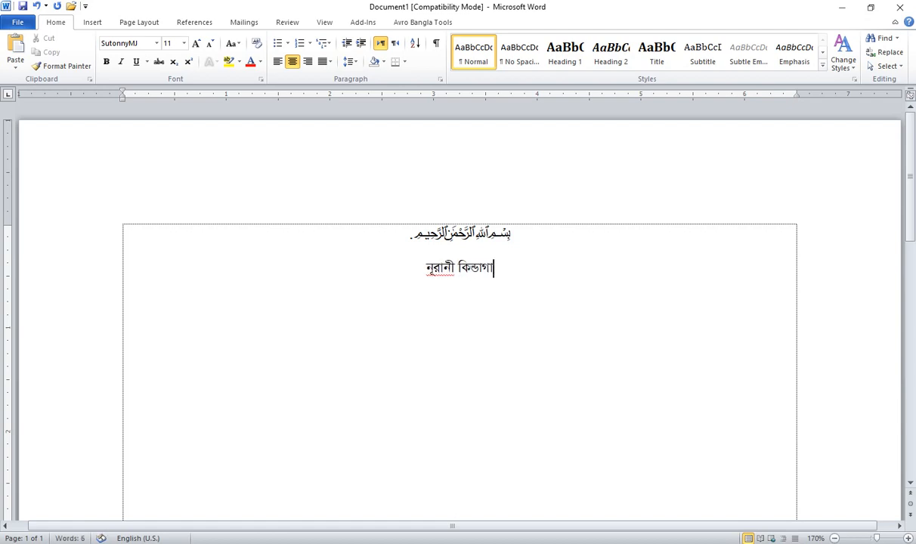
text(গার্টেন)
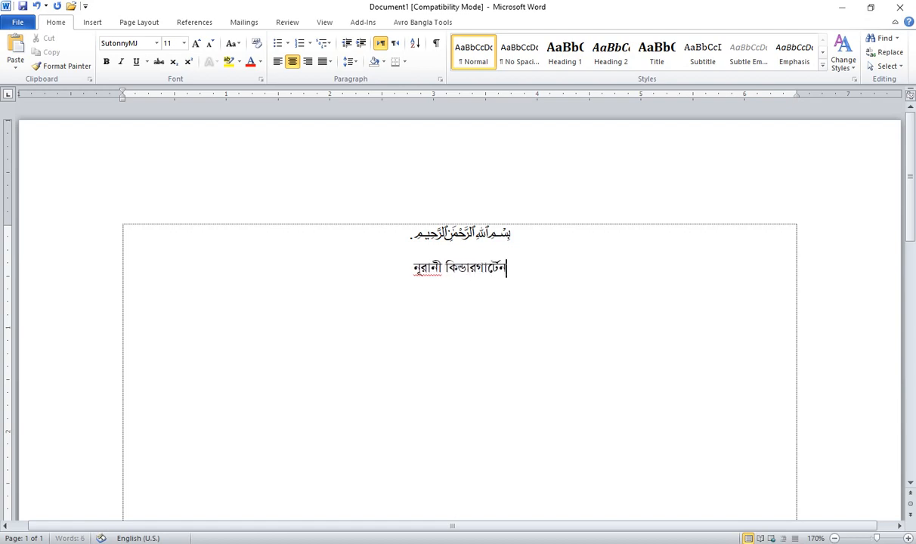
key(Return)
text(গোদাগাড়ী,)
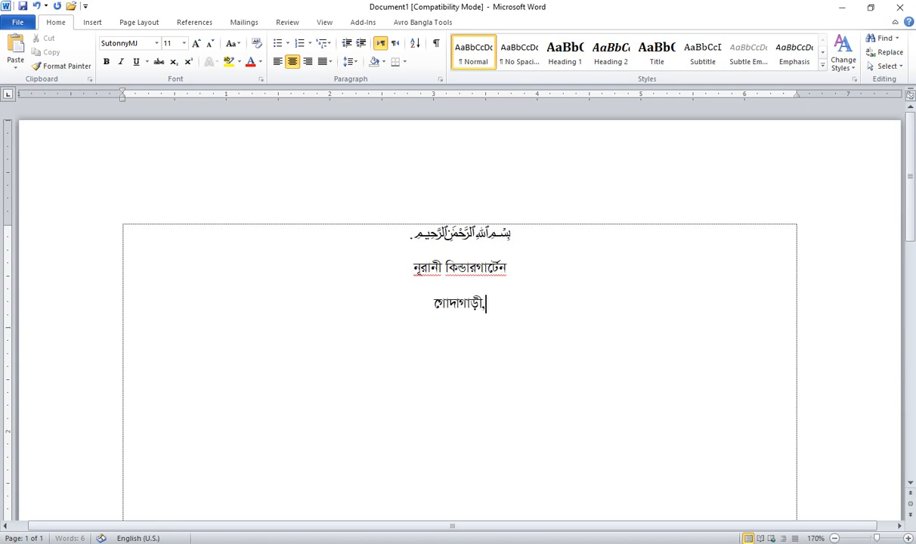
text( রজশা)
key(BackSpace)
key(BackSpace)
key(BackSpace)
key(BackSpace)
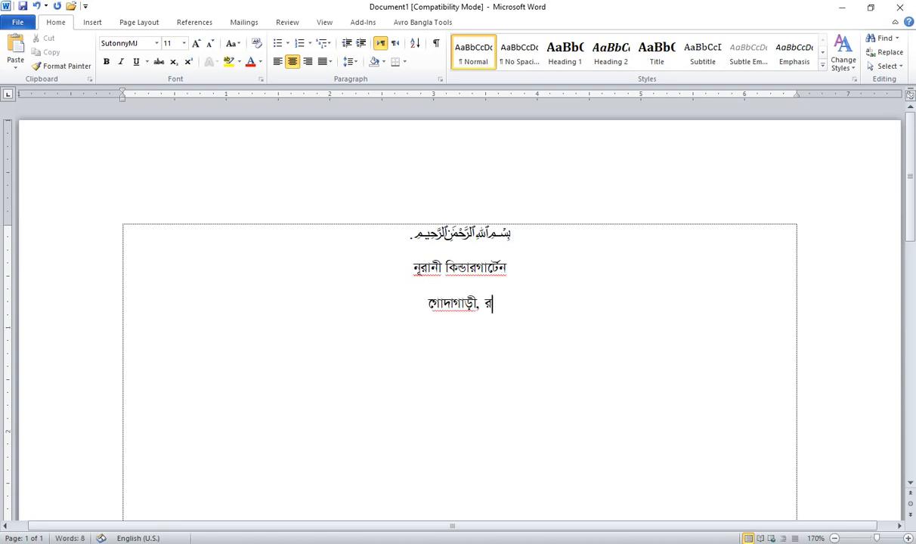
text(াজশাহী।)
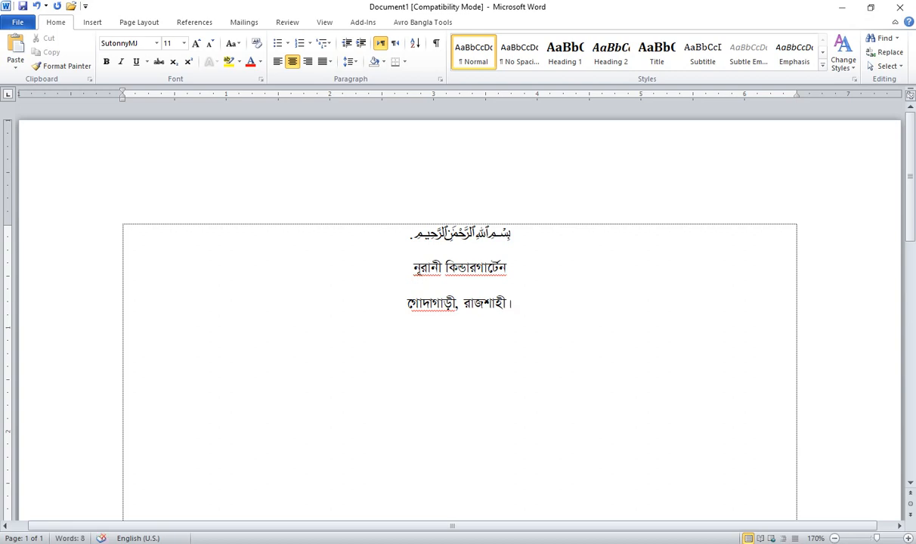
key(Return)
Step: Insert the bracketed tagline above the address and add the প্রতিষ্ঠান কোডঃ ৪৫০১২৯, ইএমআইএস কোডঃ line below
key(Up)
key(Return)
key(Up)
text(একটি)
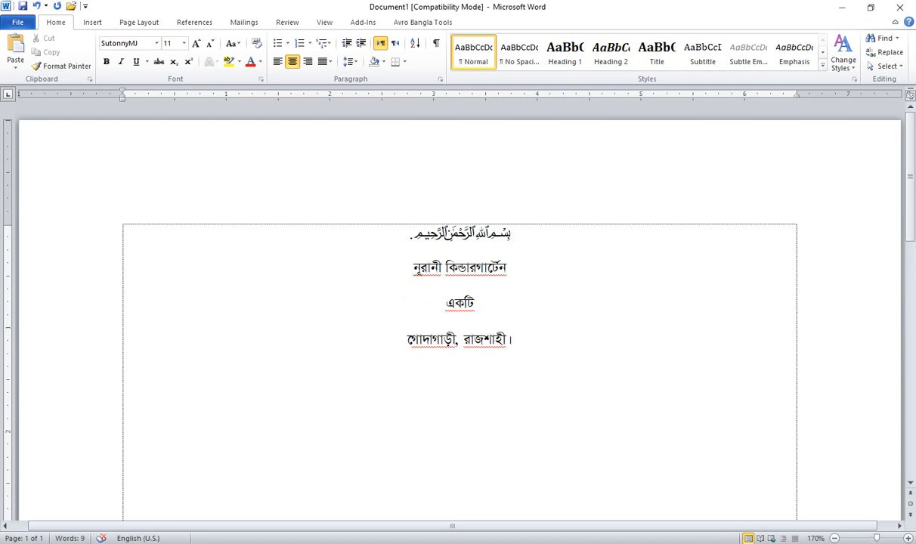
text( ব্যি)
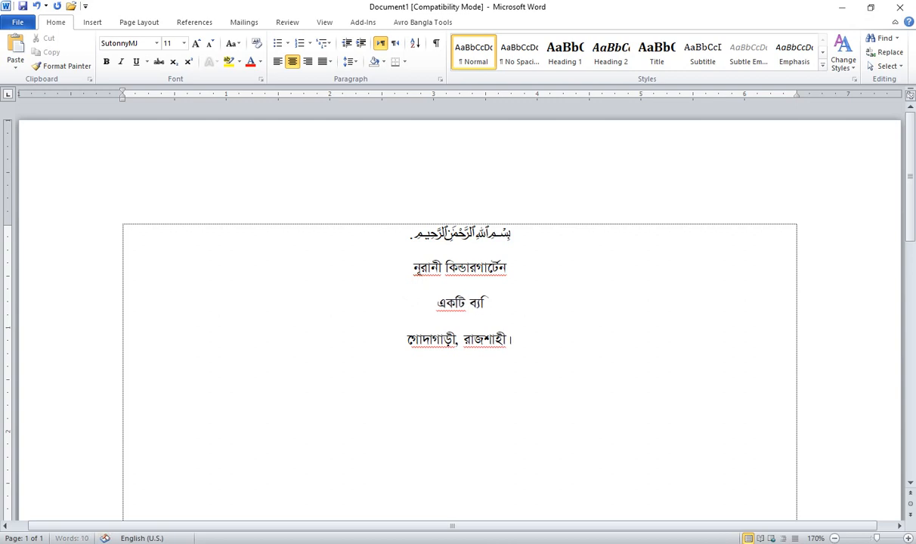
key(BackSpace)
text(তিক্রমধম)
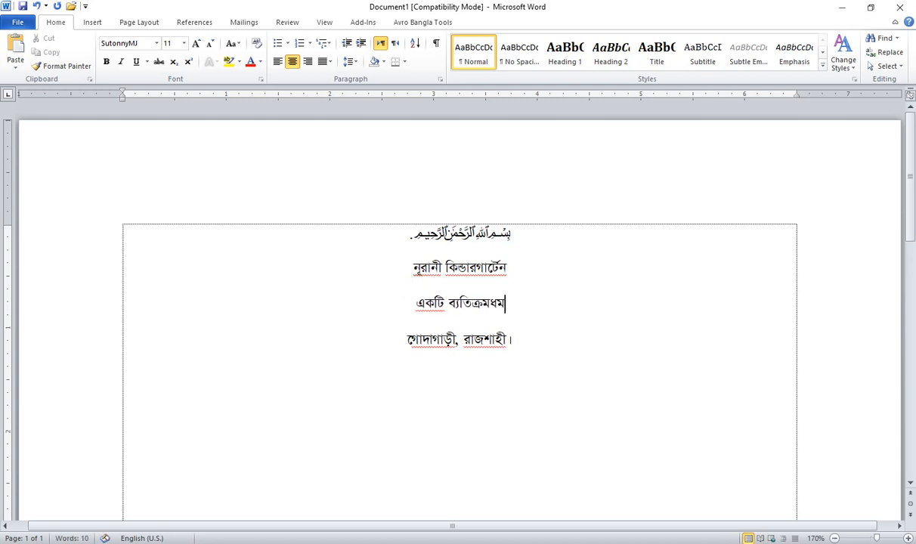
key(BackSpace)
text(র্মী ই)
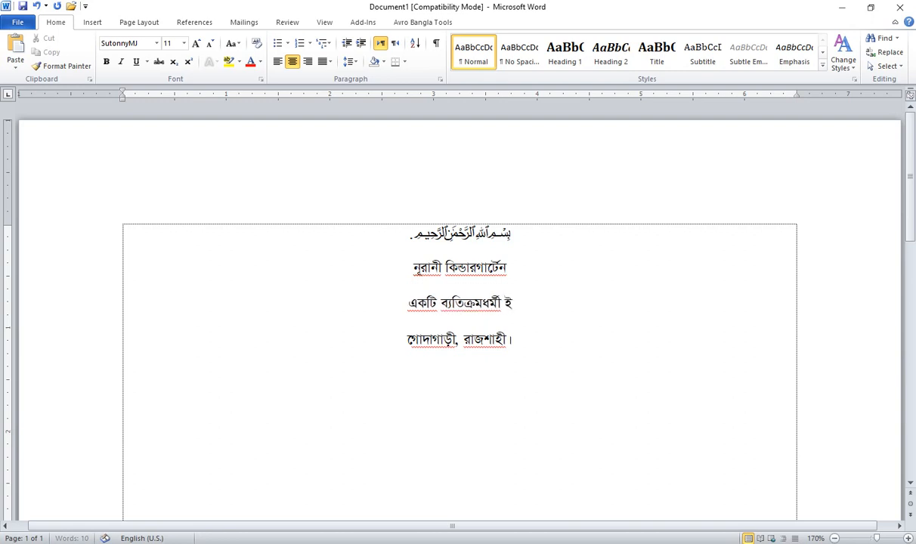
text(সলামী)
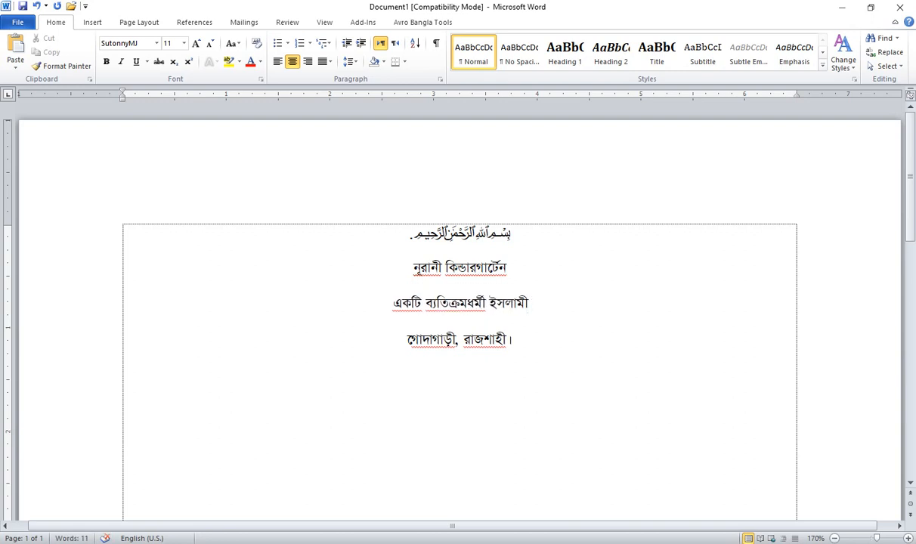
text( শিক্ষা)
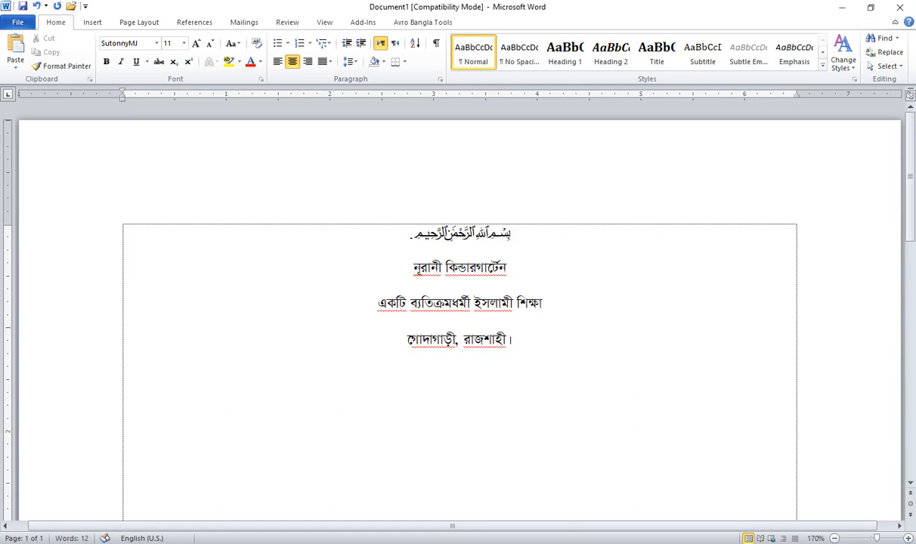
text( প্রতিষ্ঠা)
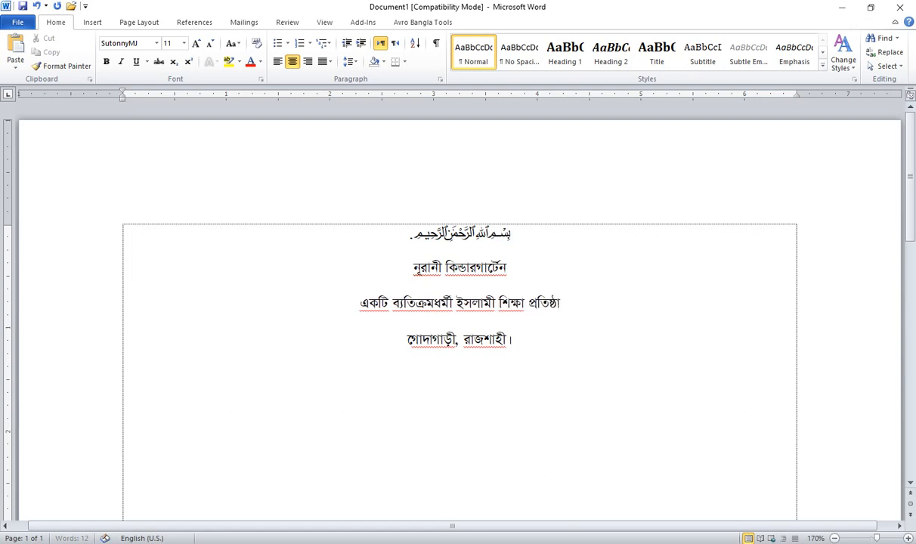
text(ন))
key(Home)
text(()
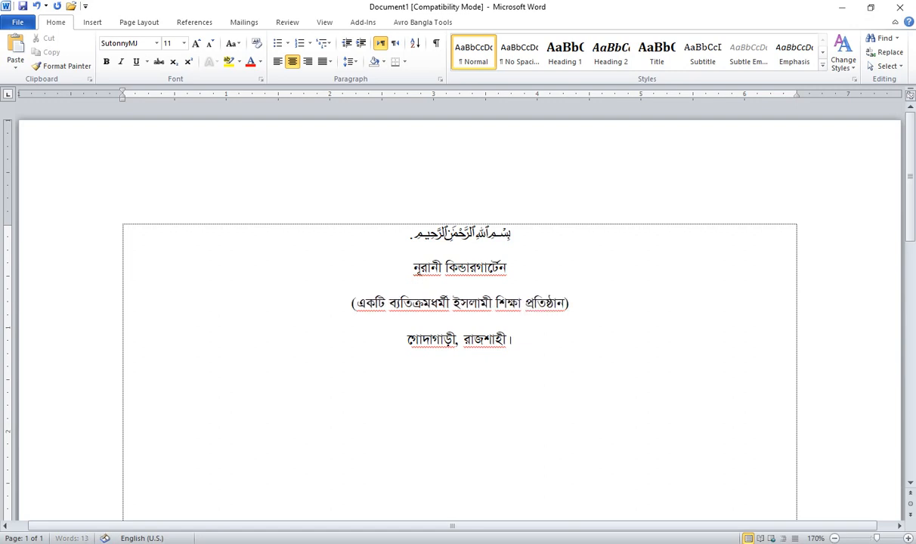
key(End)
key(Down)
key(Return)
text(প্রতিষ্ঠান কোডঃ)
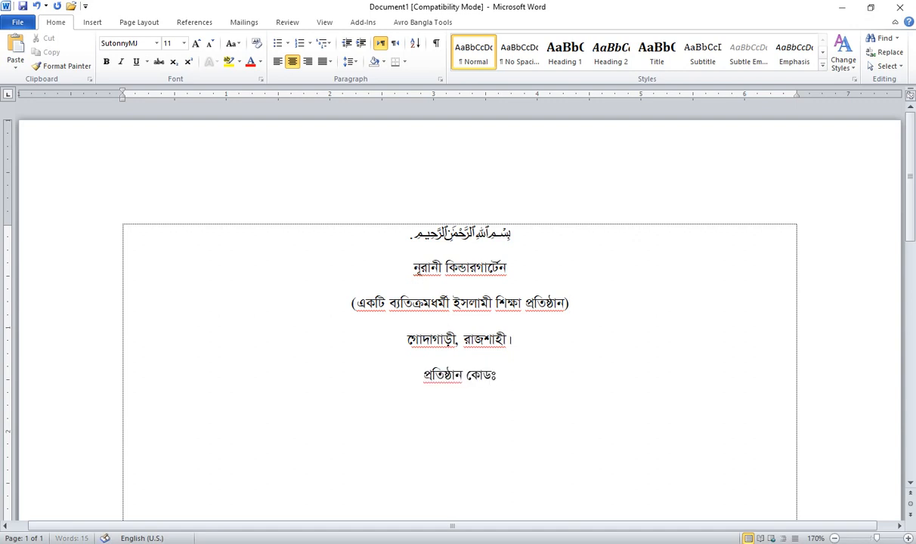
text( ৪৫)
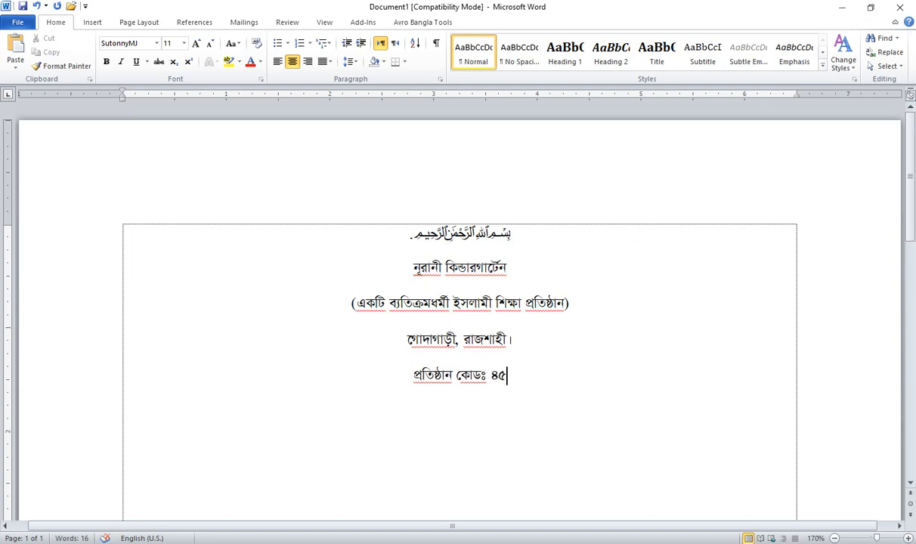
text(০১)
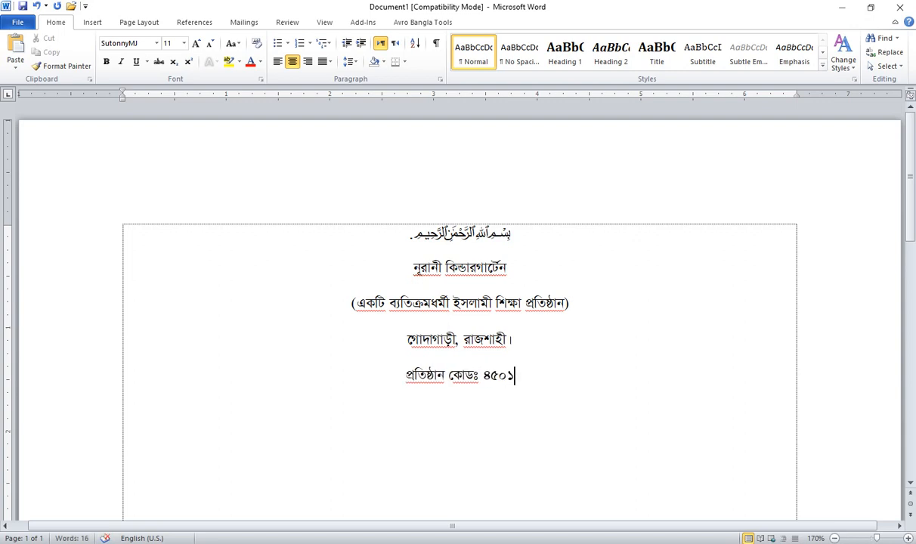
text(২৯,)
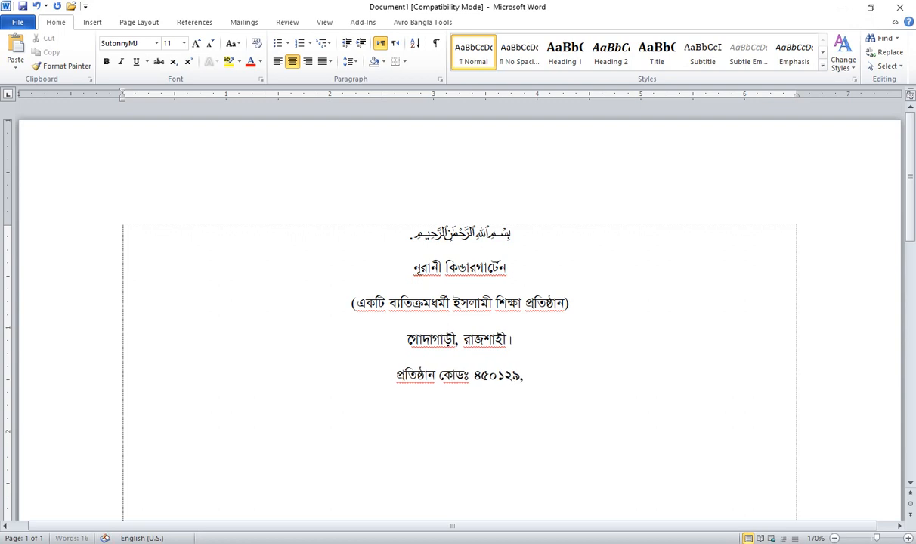
text( ই)
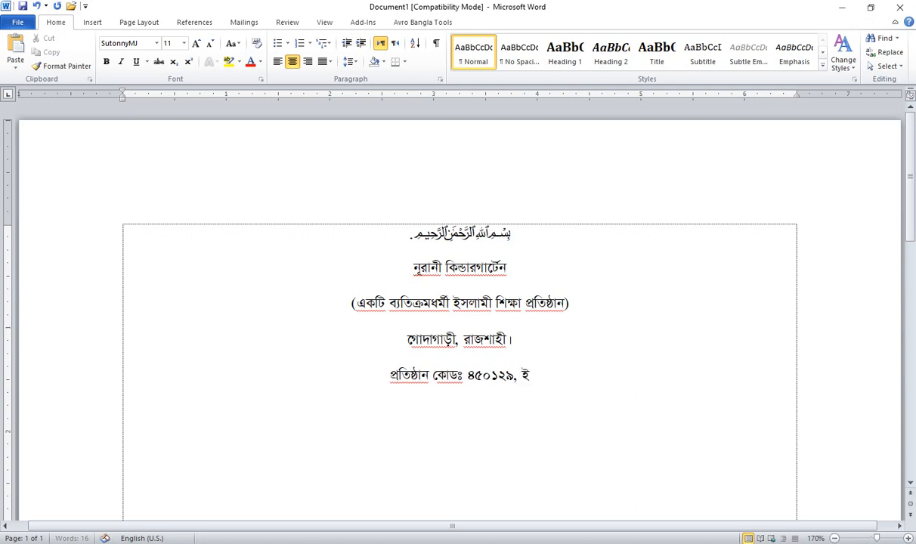
text(এমআইএস)
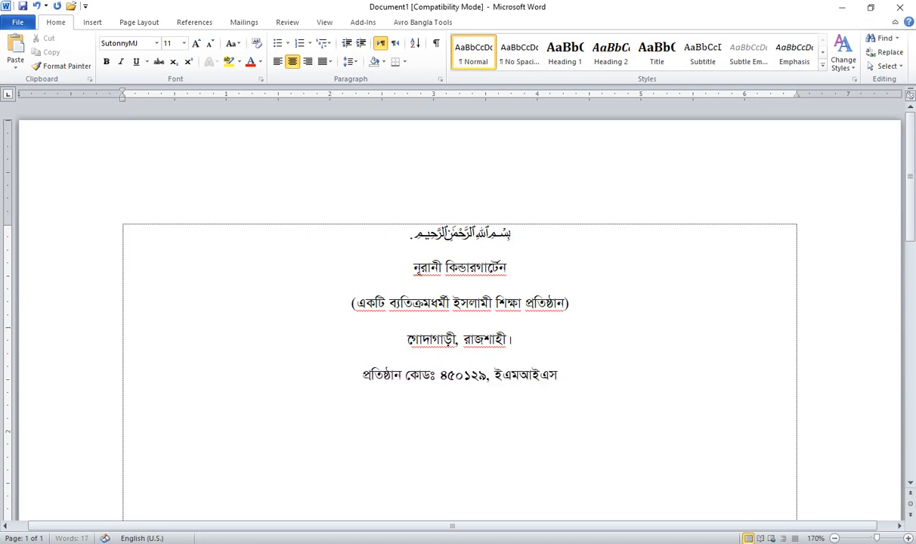
text( কোডঃ)
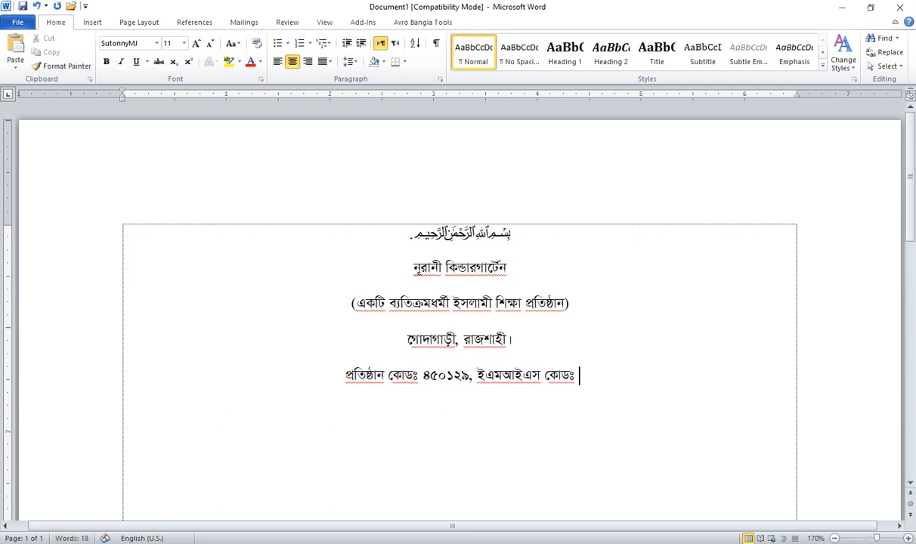
text( ০৬১১)
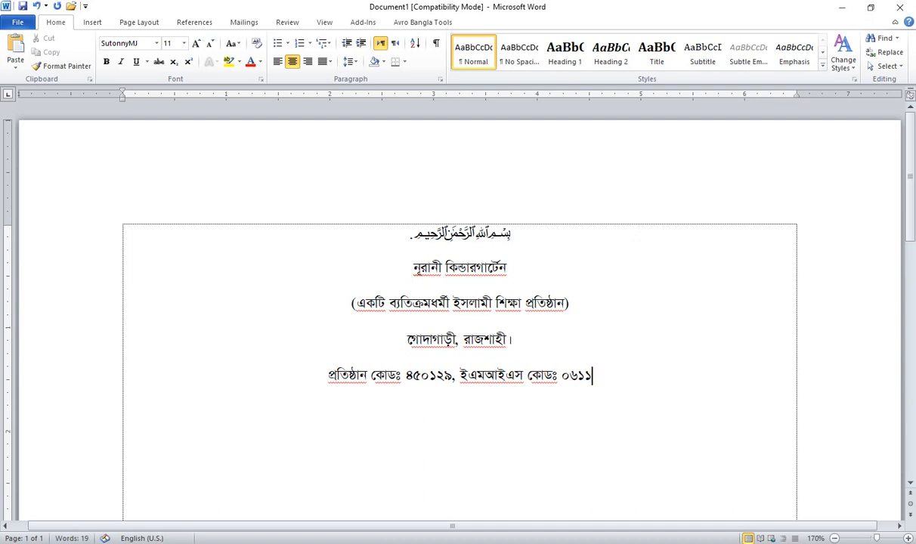
text(৩০১০১০১)
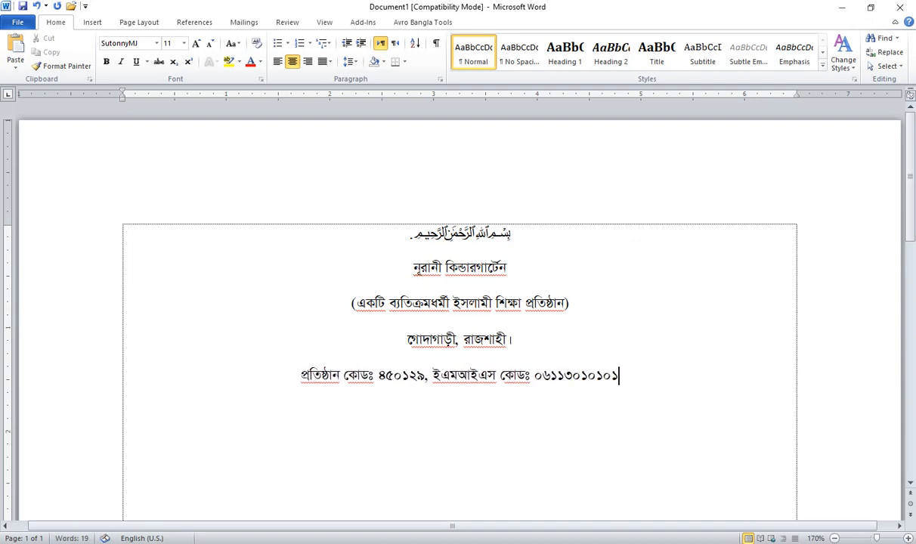
Step: Add a contact line with the school's phone number and e-mail address
key(Return)
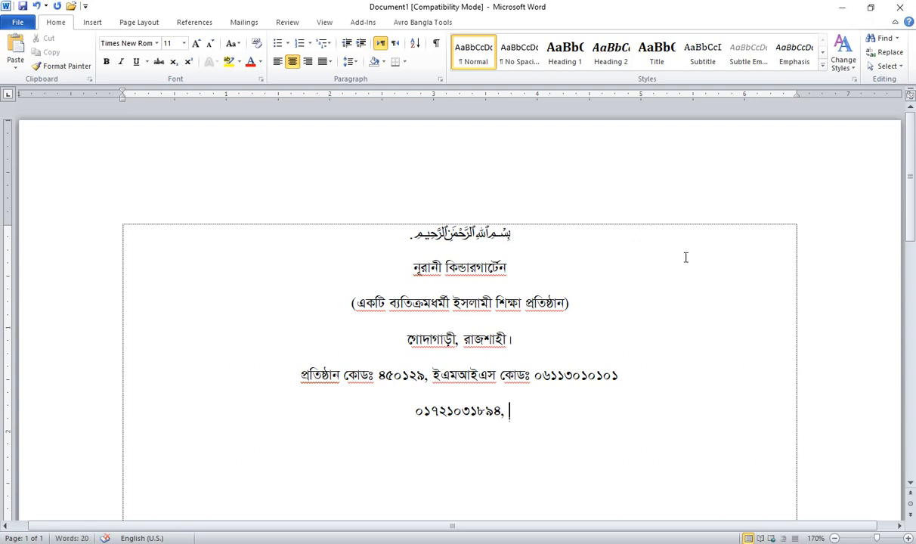
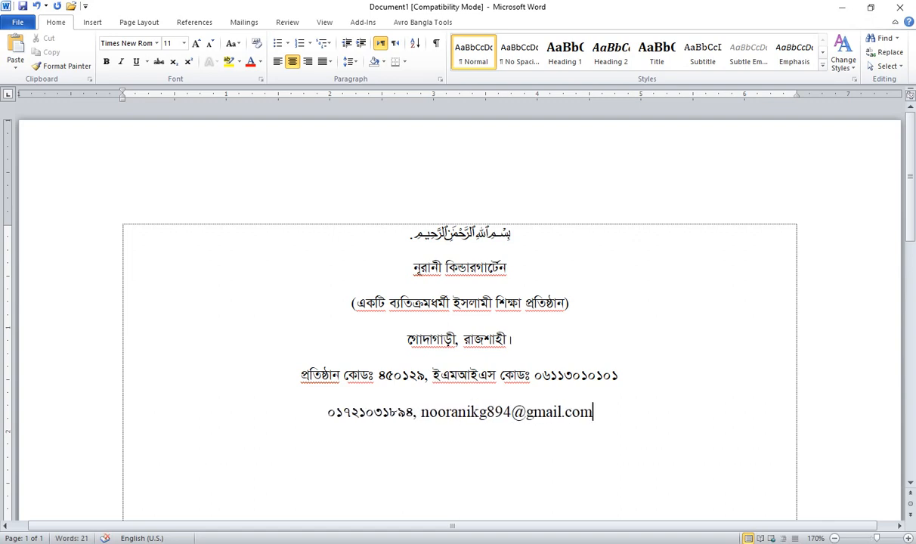
key(shift+Home)
key(ctrl+space)
key(End)
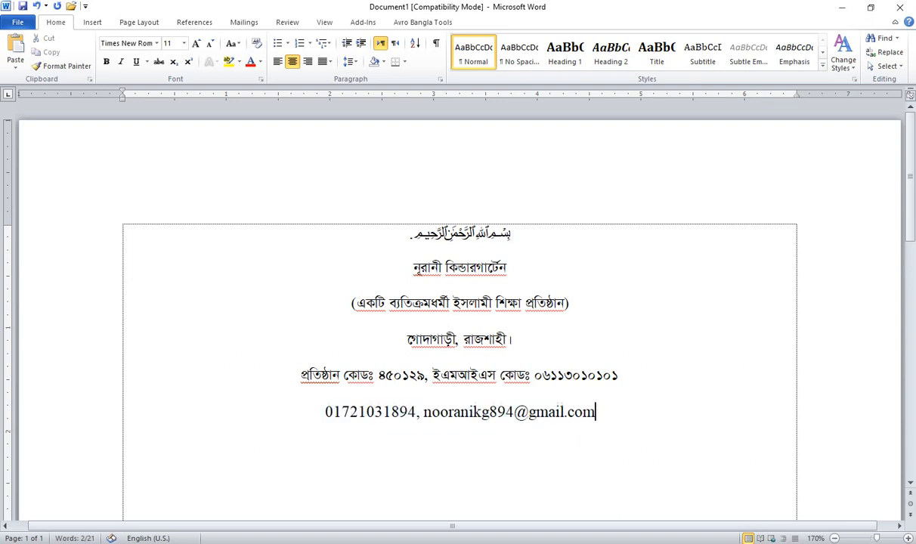
Step: Add a centred 'সূত্রঃ তারিখঃ' line followed by a dotted blank
key(Return)
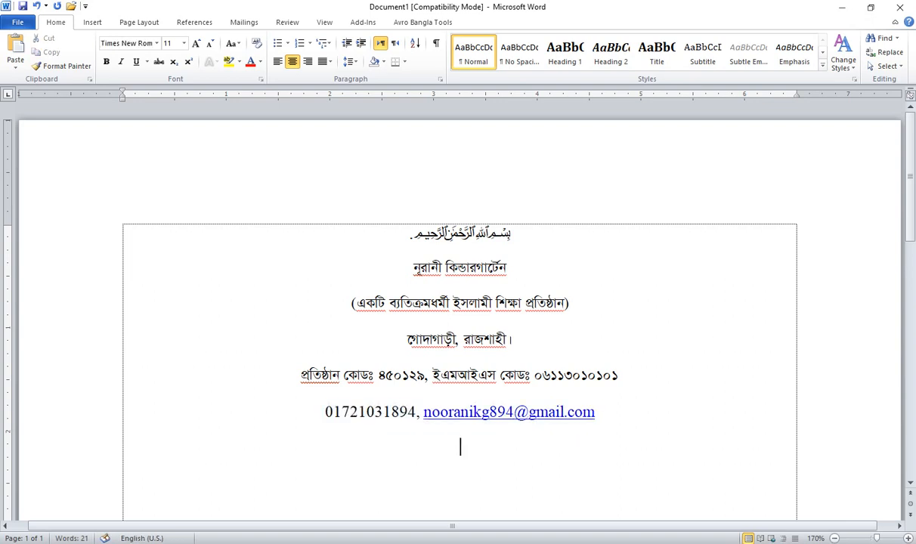
key(ctrl+l)
text(nS)
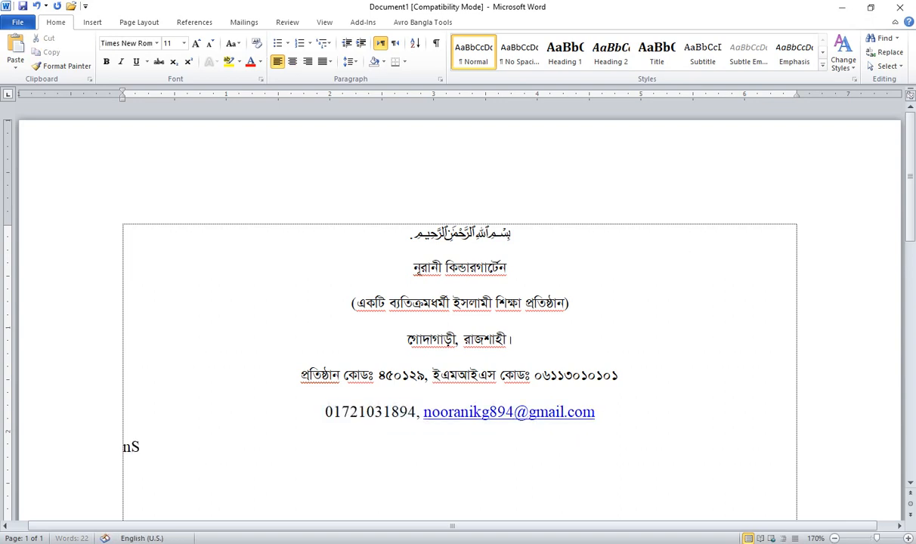
key(BackSpace)
key(BackSpace)
key(alt+s)
text(হঝ)
key(BackSpace)
key(BackSpace)
text(সূত্রঃ তারি)
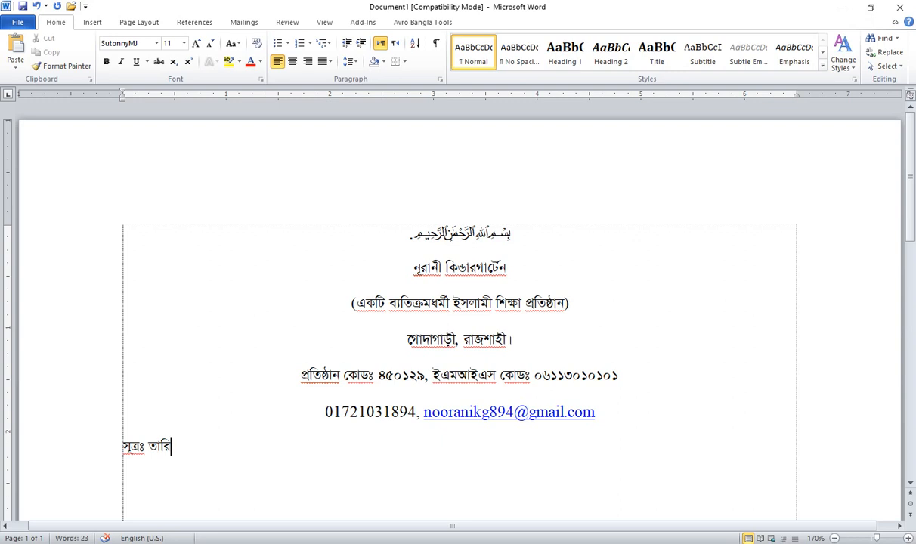
text(খঃ .....................)
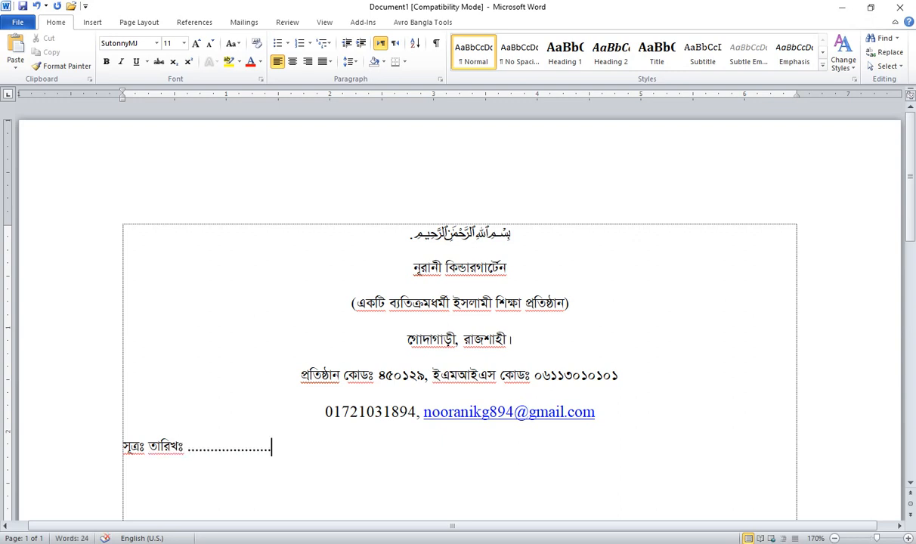
key(ctrl+e)
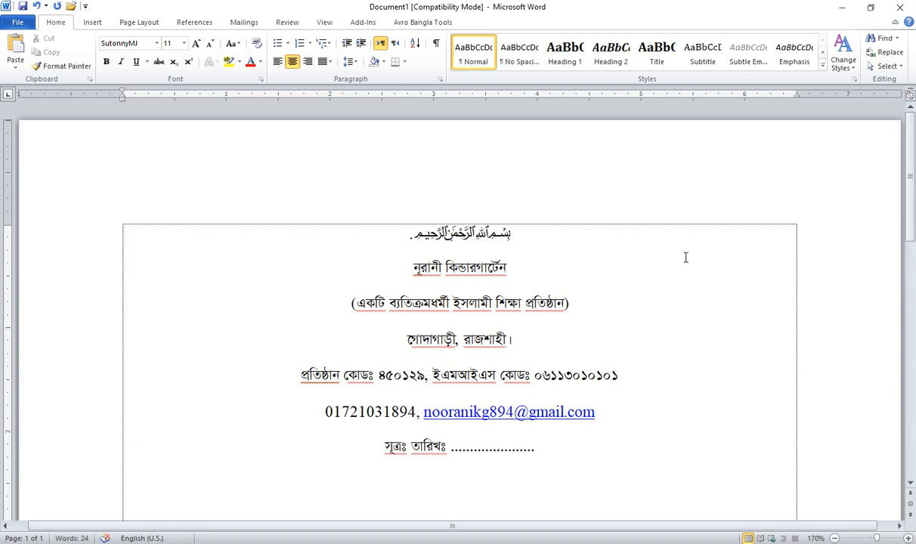
key(ctrl+a)
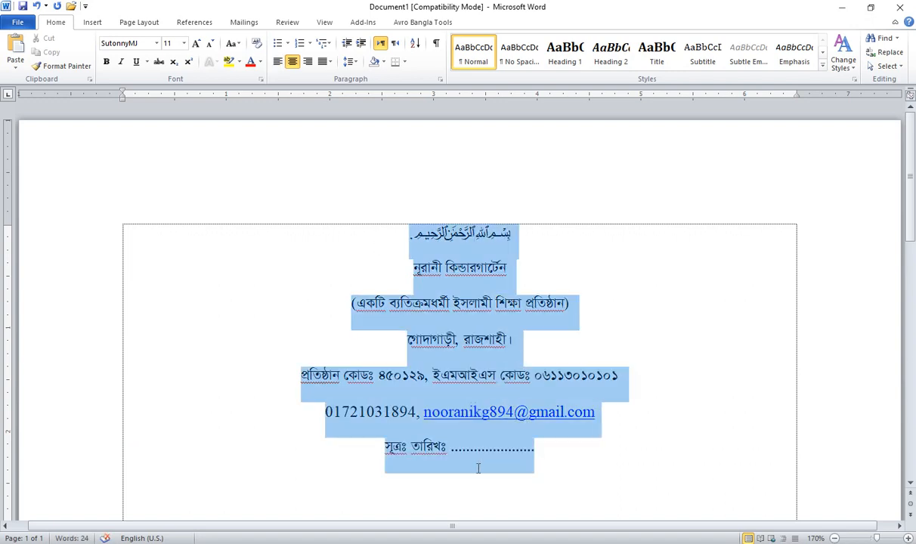
Step: Set the whole letterhead to Single line spacing with 0 pt after, and enlarge the school name
click(352, 63)
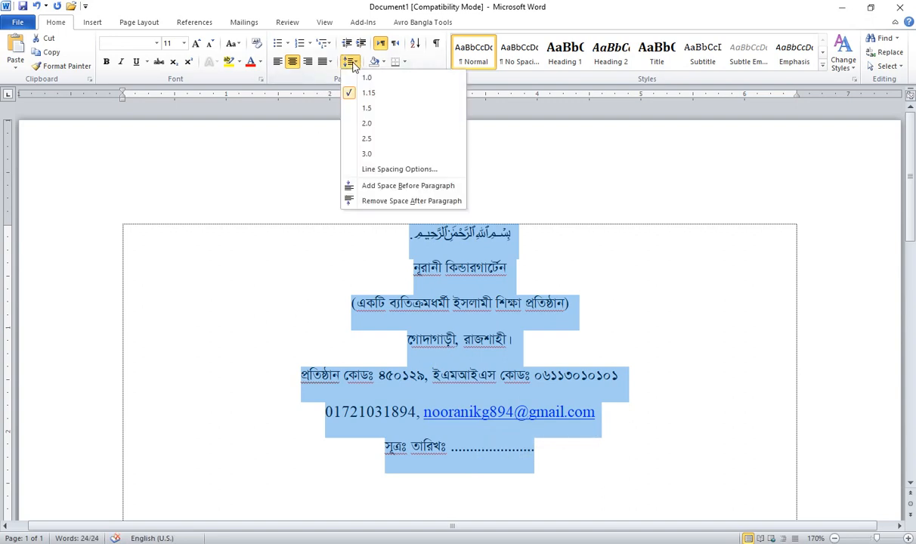
click(369, 171)
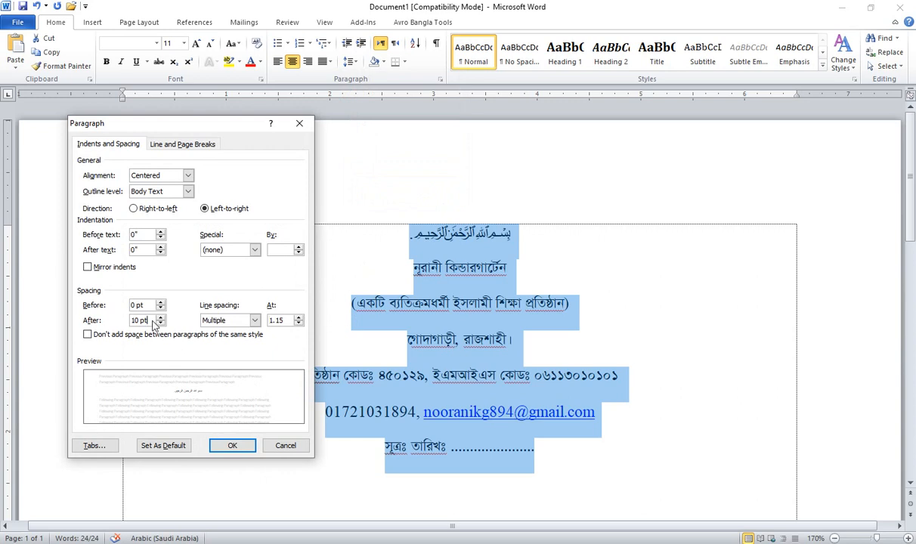
drag(148, 321, 2, 315)
text(0)
click(227, 321)
click(213, 329)
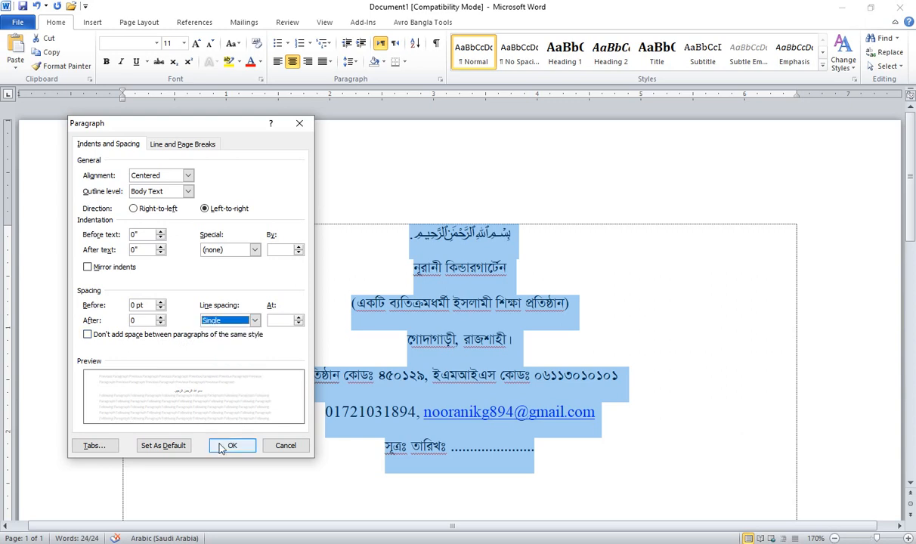
click(221, 447)
drag(414, 251, 528, 253)
click(196, 43)
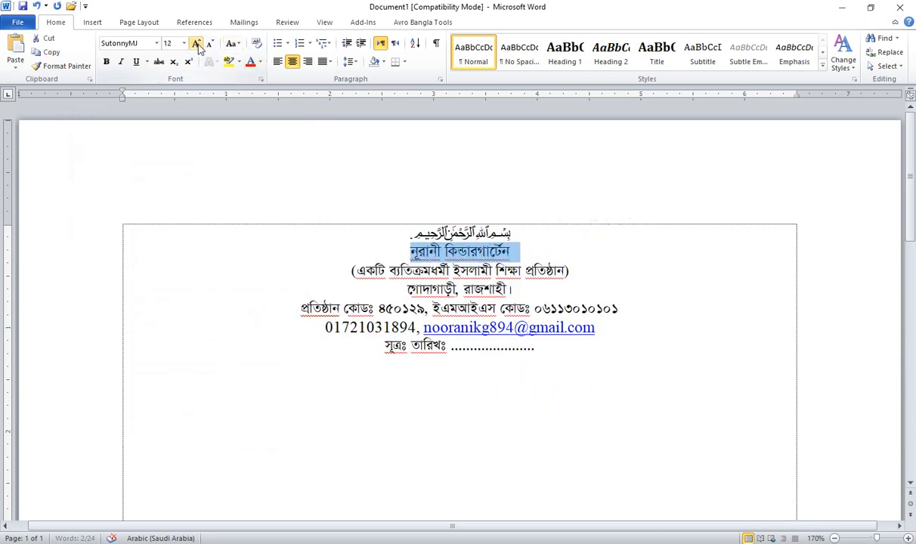
Step: Grow the kindergarten name to 28 pt and make it bold
click(195, 43)
click(196, 43)
click(195, 43)
click(196, 44)
click(196, 43)
click(196, 43)
click(196, 43)
click(196, 43)
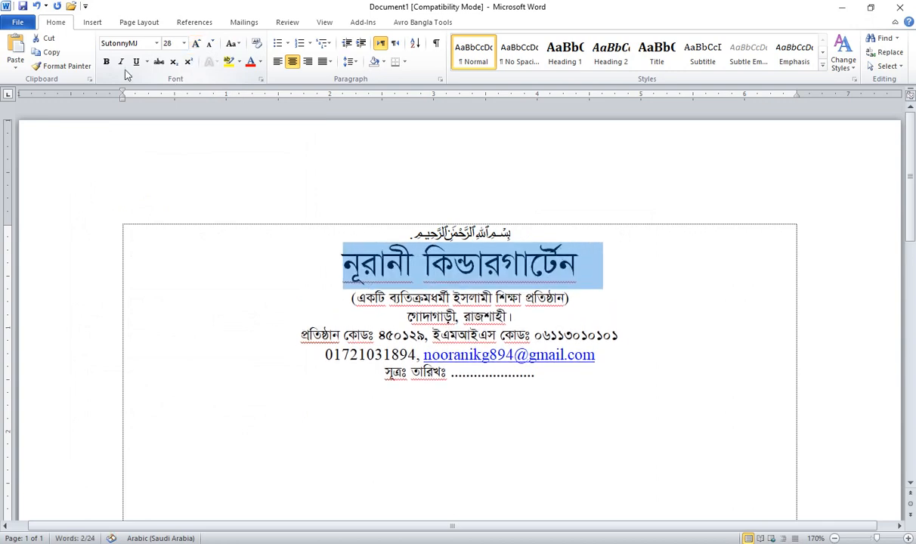
click(105, 61)
click(373, 318)
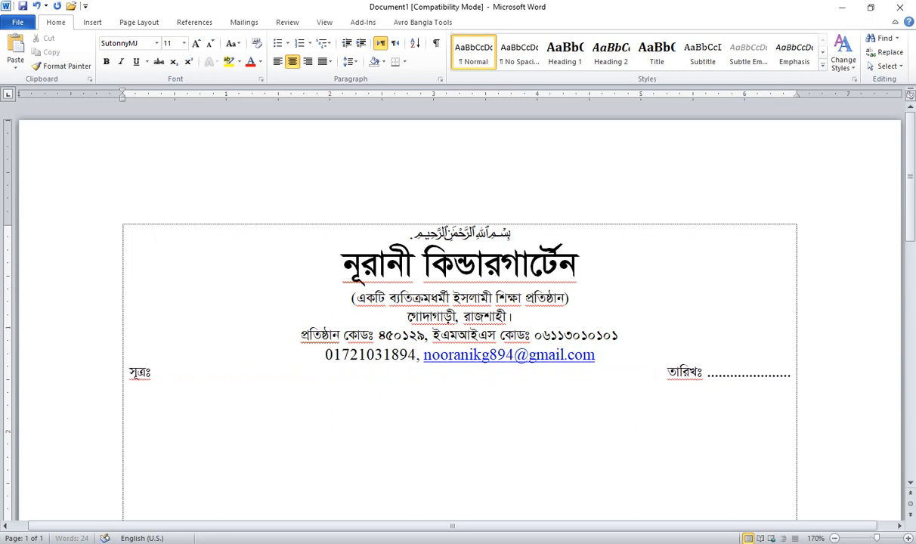
Step: Change the paper size to A4, leaving margins and orientation unchanged
click(139, 23)
click(164, 55)
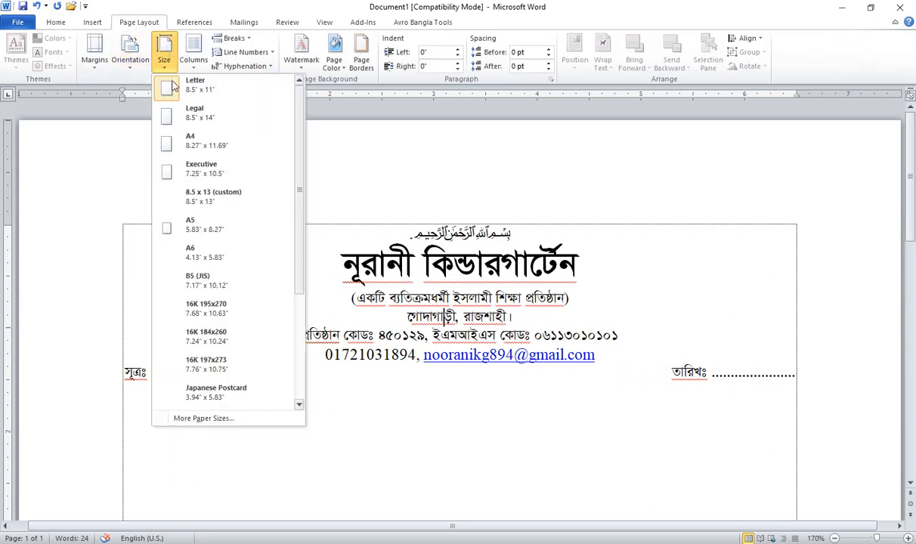
click(177, 139)
click(94, 53)
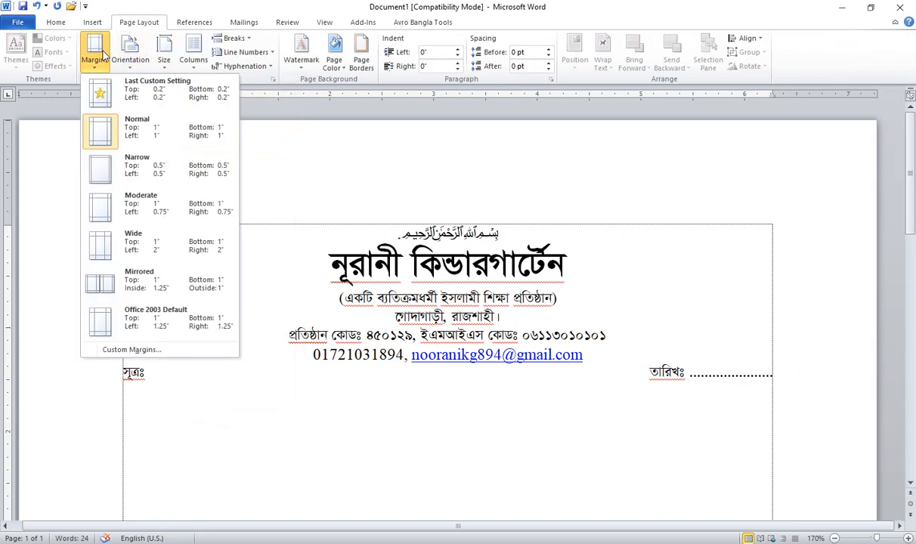
click(130, 53)
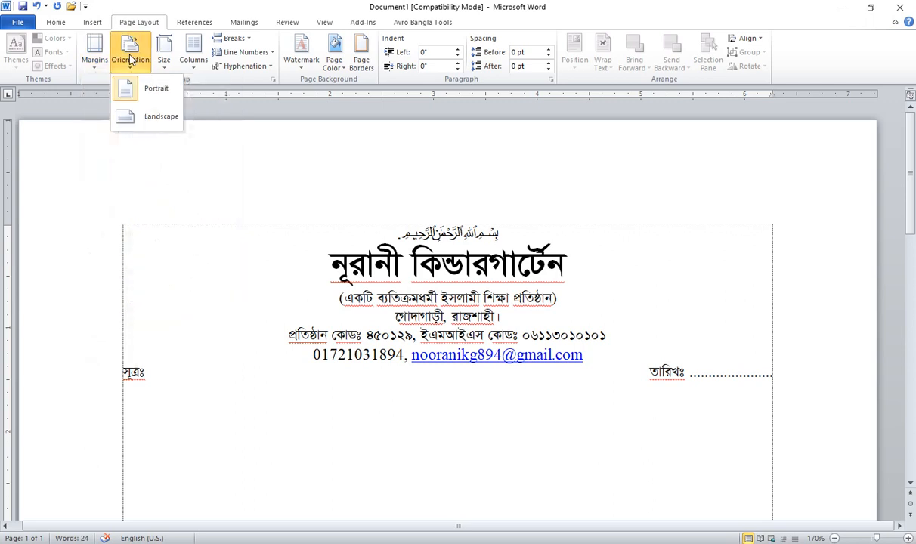
click(289, 413)
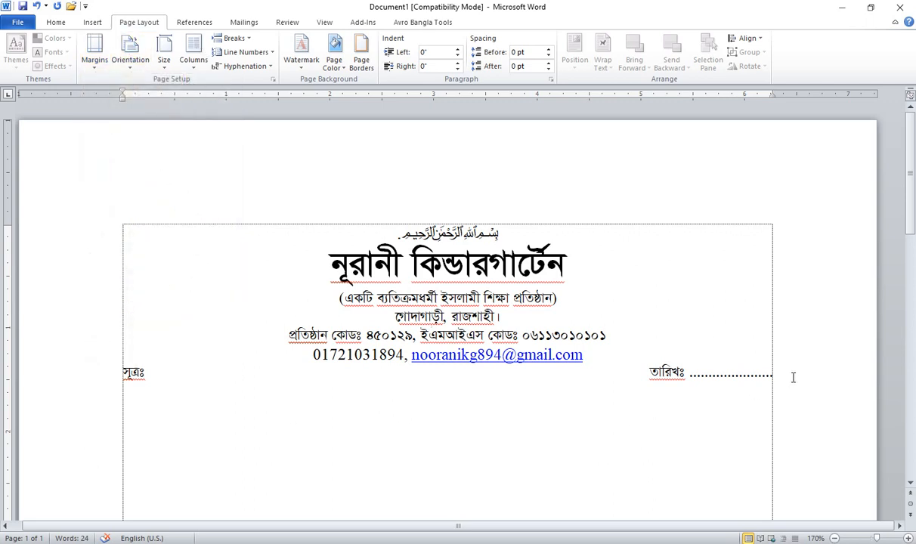
double_click(640, 364)
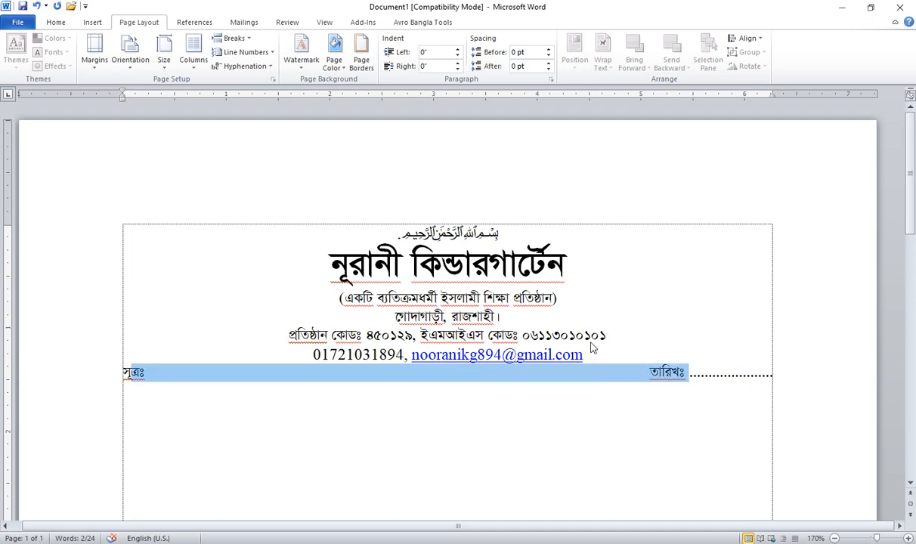
click(597, 313)
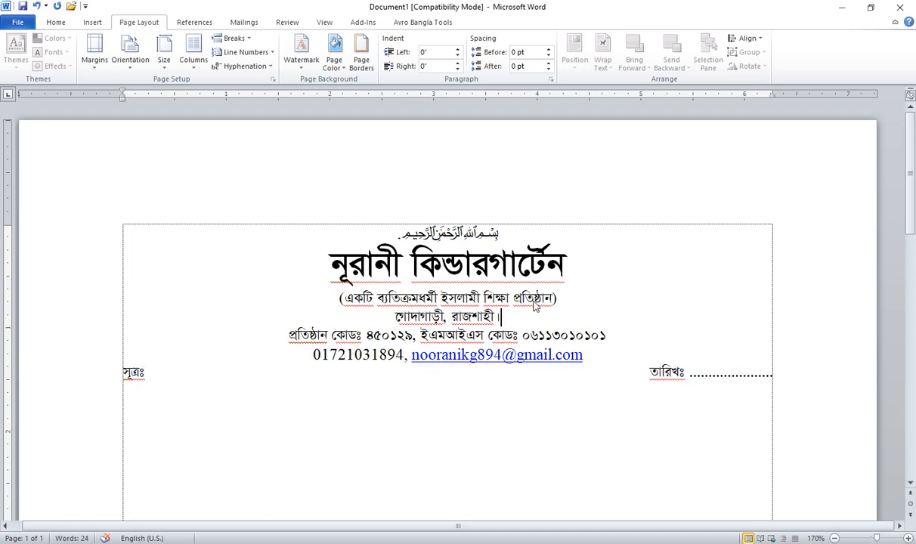
click(93, 22)
Step: Draw a full-width horizontal divider line below the contact details
click(186, 53)
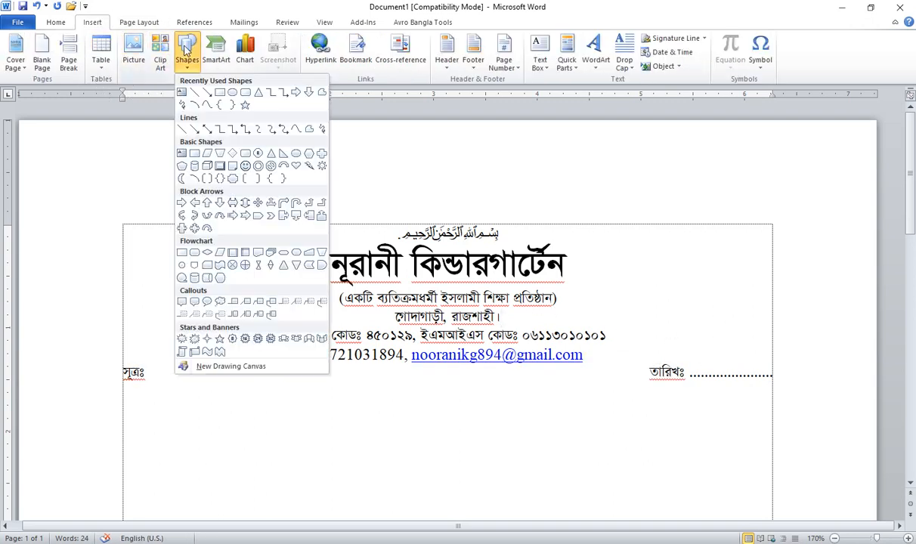
click(194, 93)
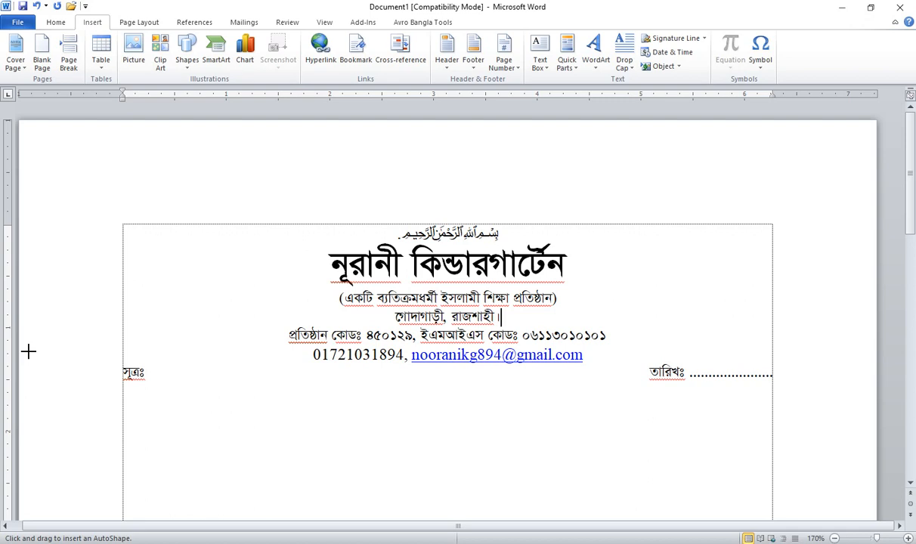
drag(27, 351, 854, 336)
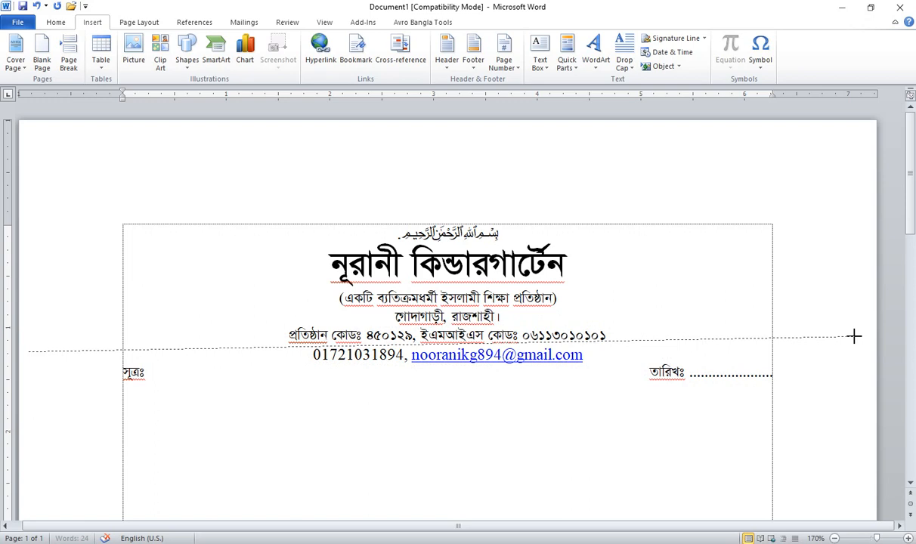
drag(854, 336, 874, 337)
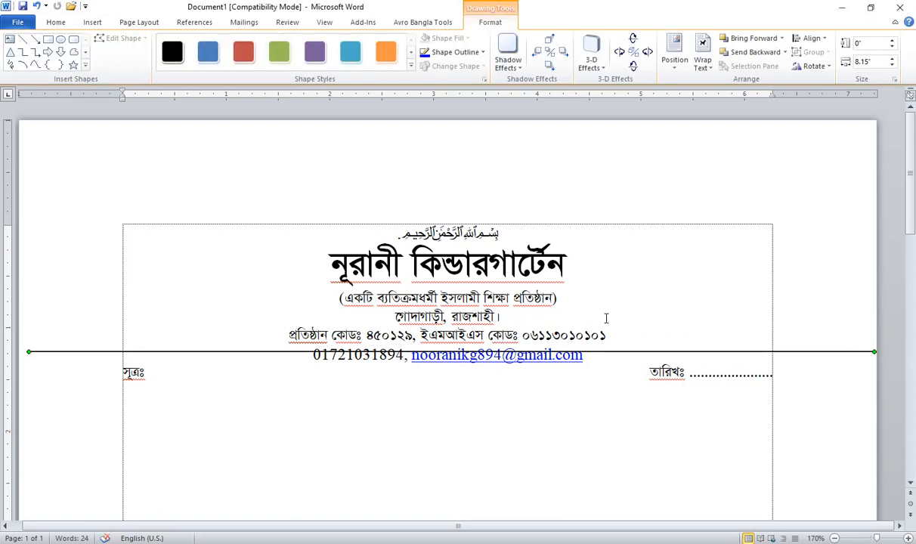
key(Down)
key(Down)
key(Down)
key(Down)
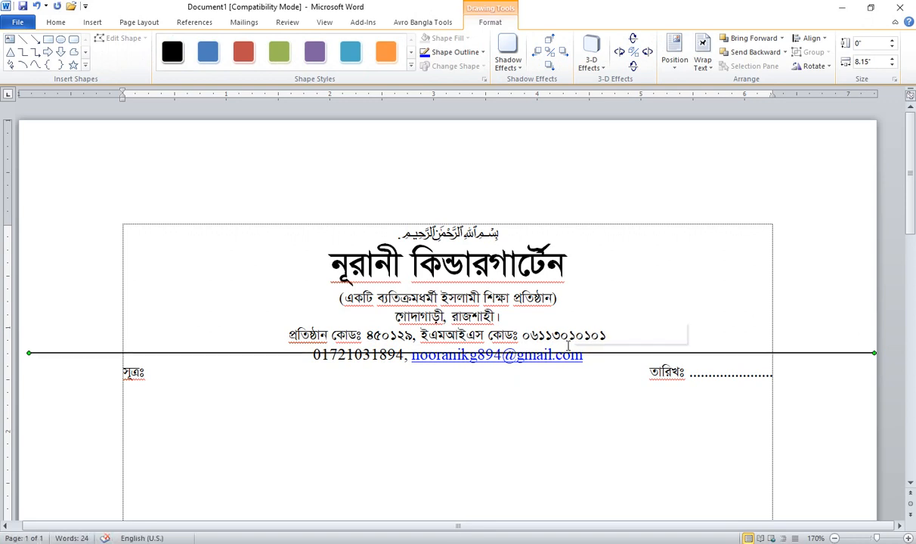
key(Down)
key(Down)
key(Down)
key(Down)
key(Down)
key(Down)
key(Down)
key(Down)
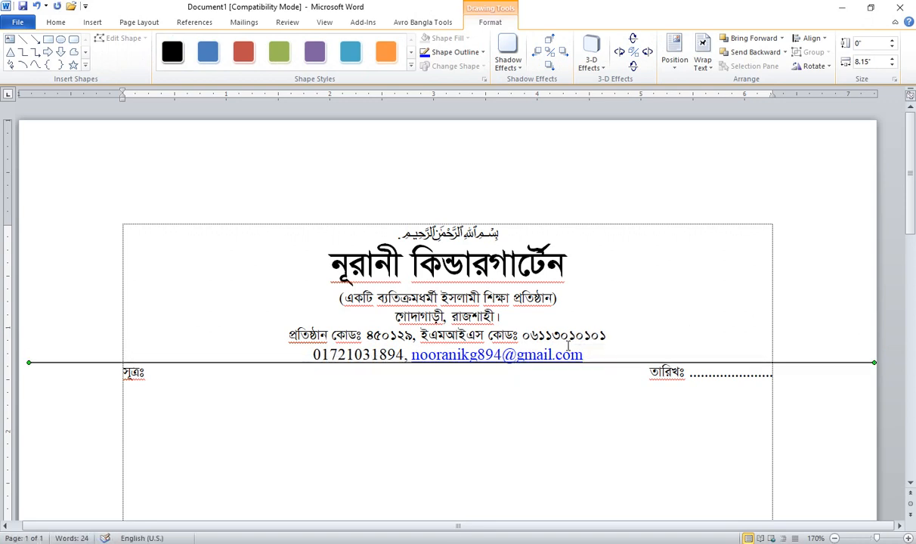
key(Up)
key(Up)
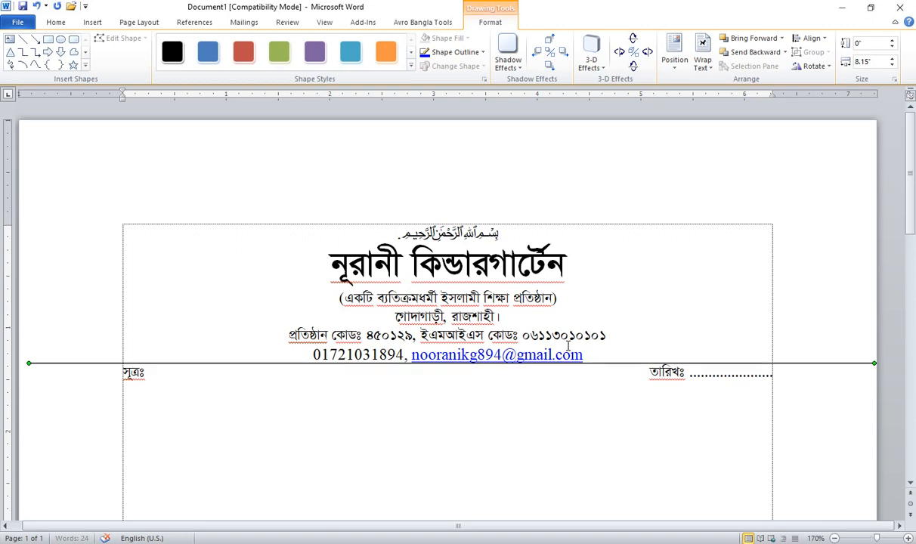
key(Down)
key(Down)
key(Up)
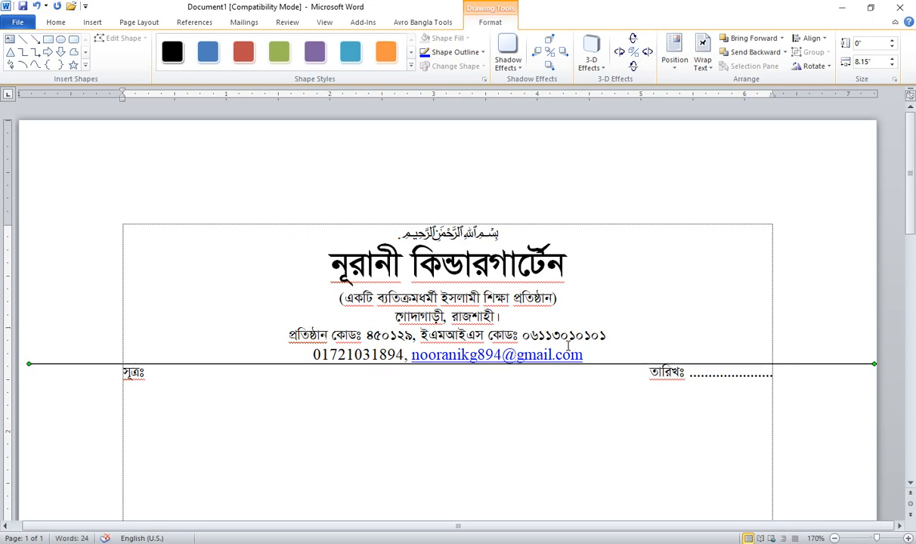
key(Down)
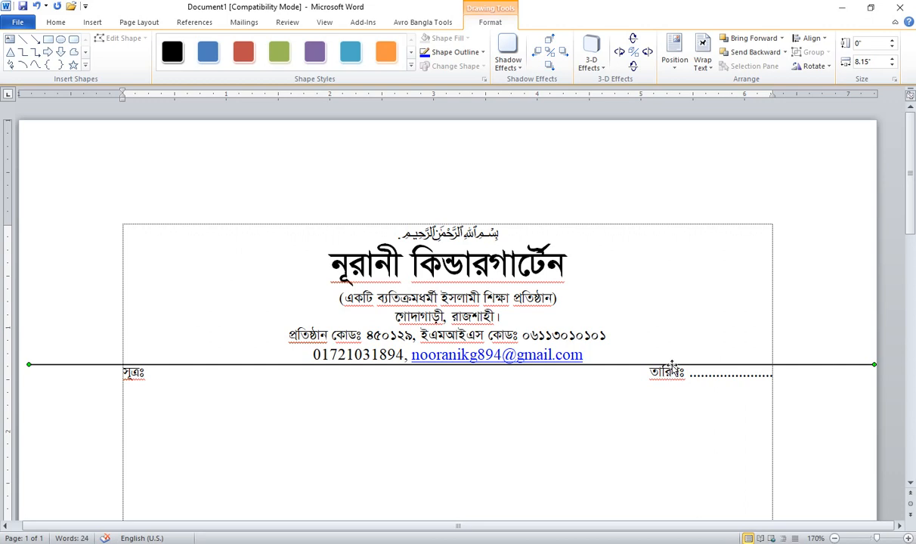
key(Up)
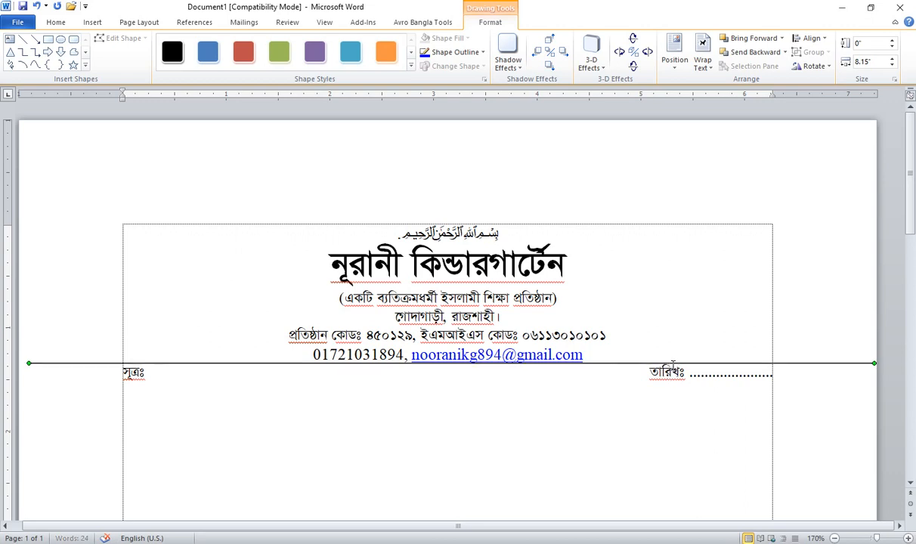
key(Down)
key(Down)
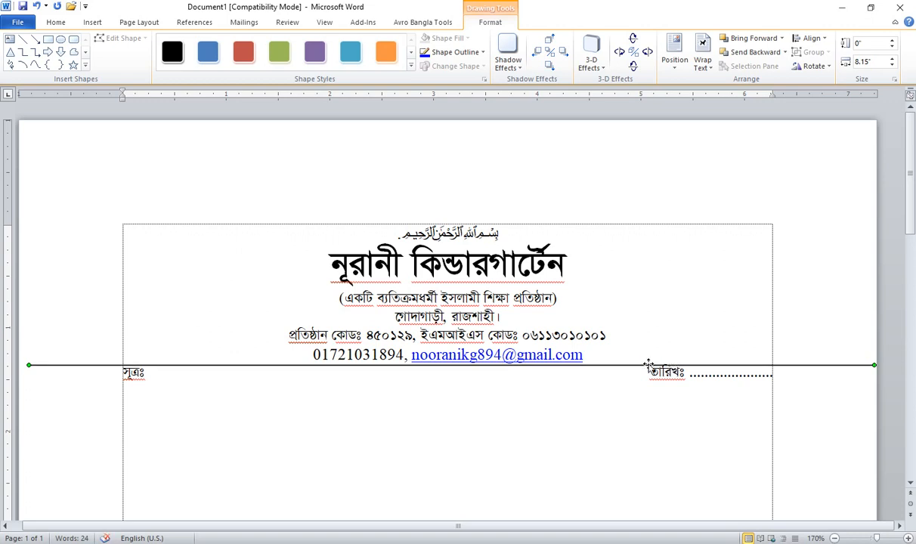
click(601, 348)
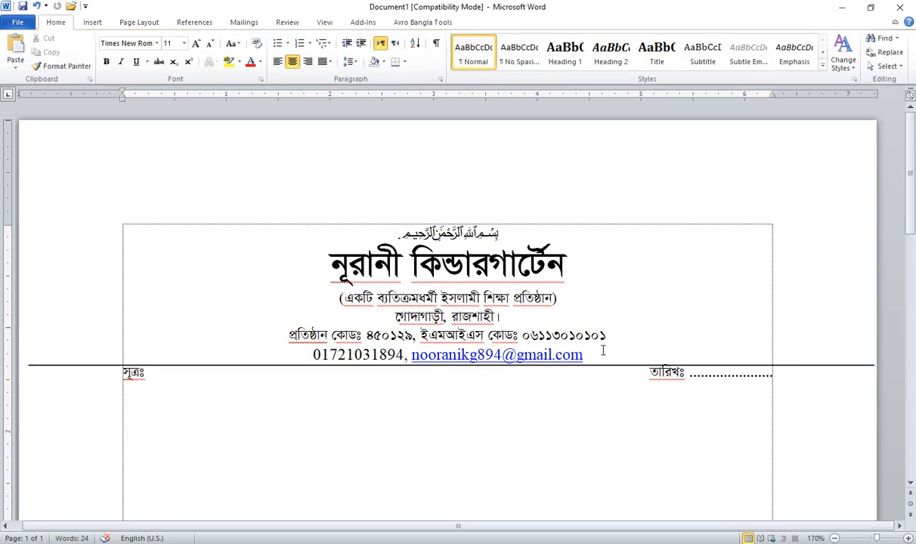
Step: Add an empty line below the email line and nudge the divider up beneath the contact line
key(Return)
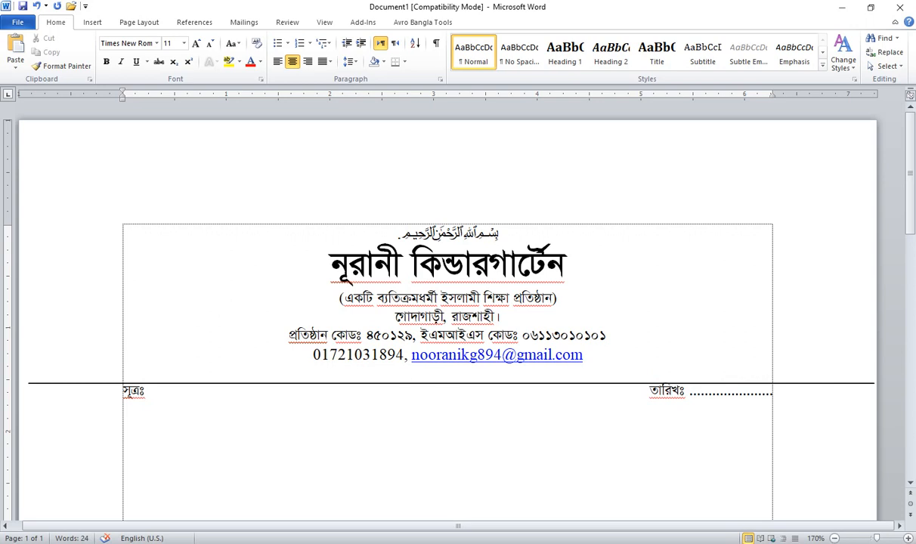
drag(448, 375, 491, 373)
click(446, 372)
click(682, 383)
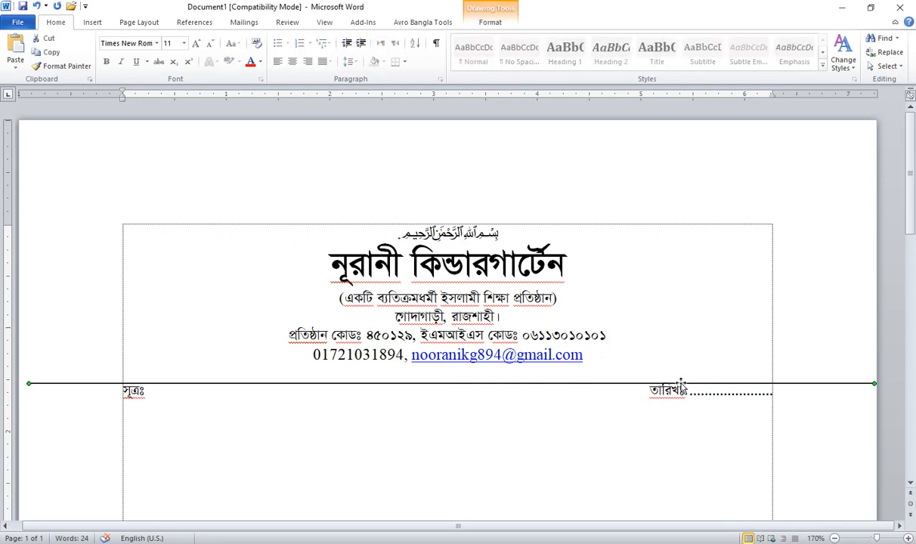
key(ctrl+Up)
key(ctrl+Up)
key(ctrl+Up)
key(ctrl+Up)
key(ctrl+Up)
key(ctrl+Up)
key(ctrl+Up)
key(ctrl+Up)
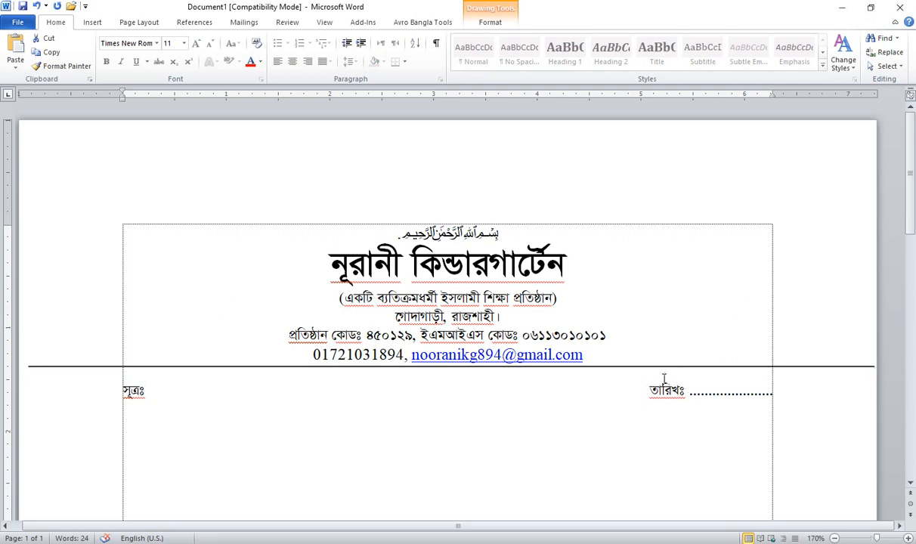
click(648, 378)
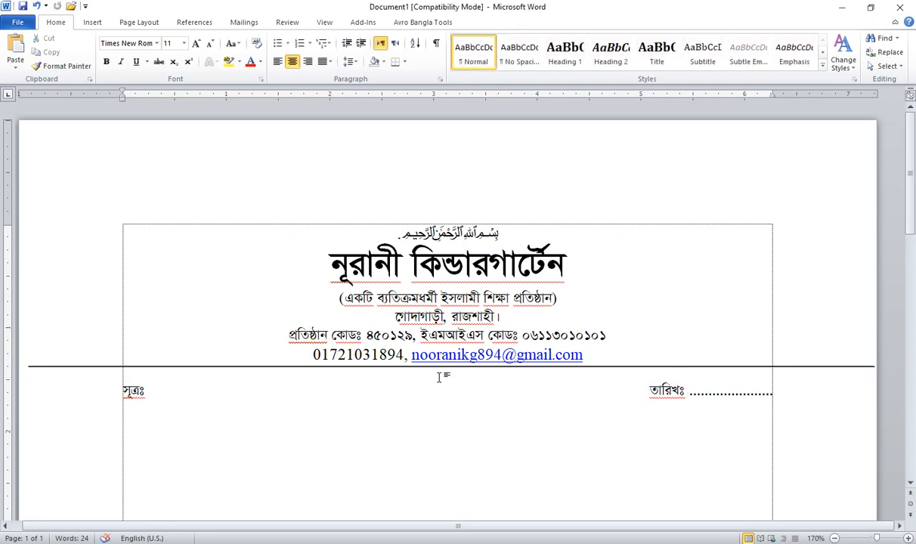
Step: Shrink the empty spacer line under the header to font size 5
drag(441, 377, 505, 371)
click(491, 376)
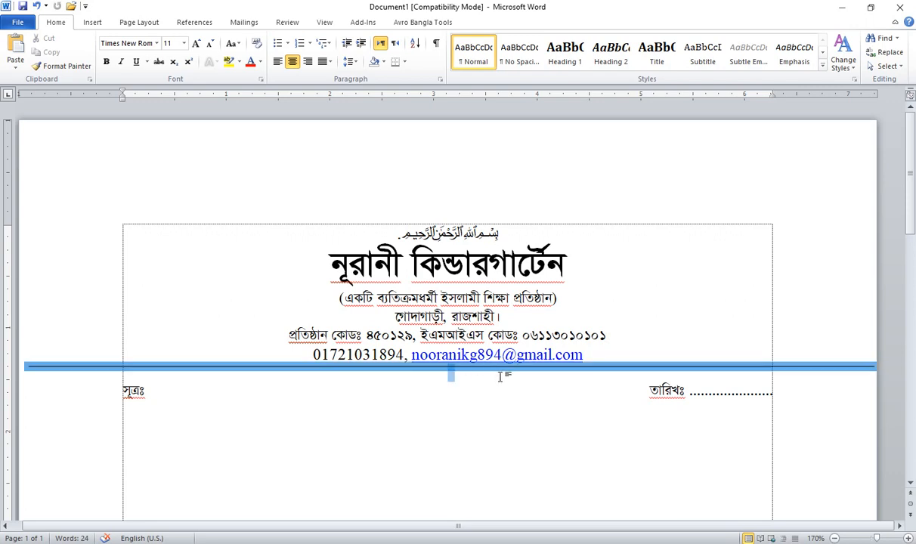
click(183, 44)
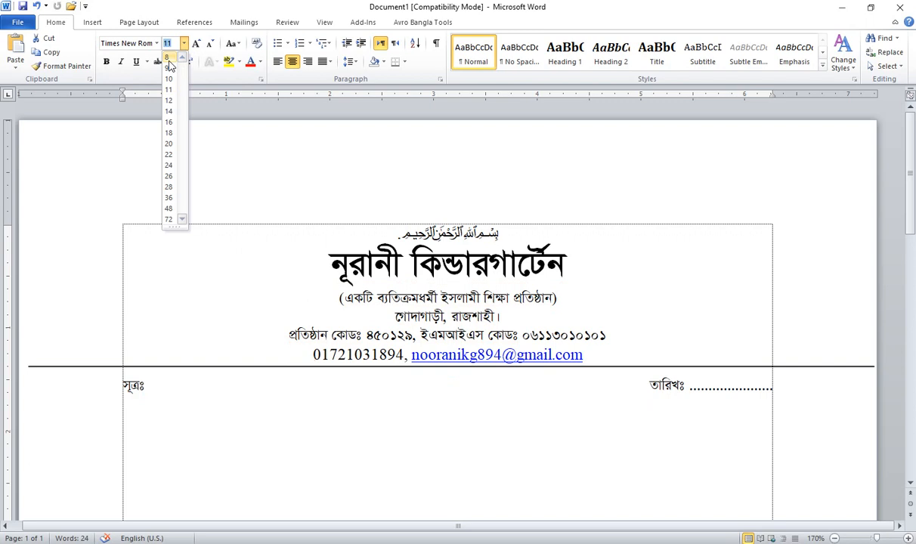
click(168, 58)
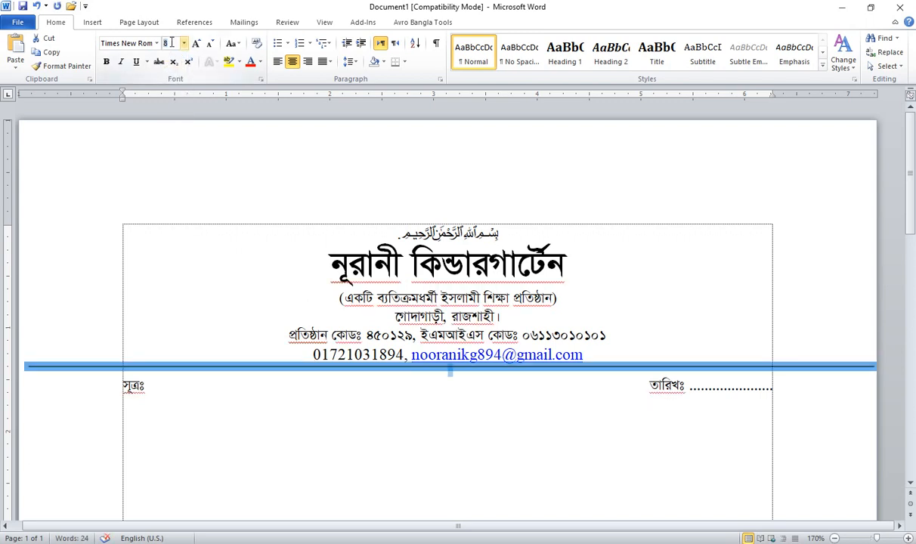
text(5)
key(Return)
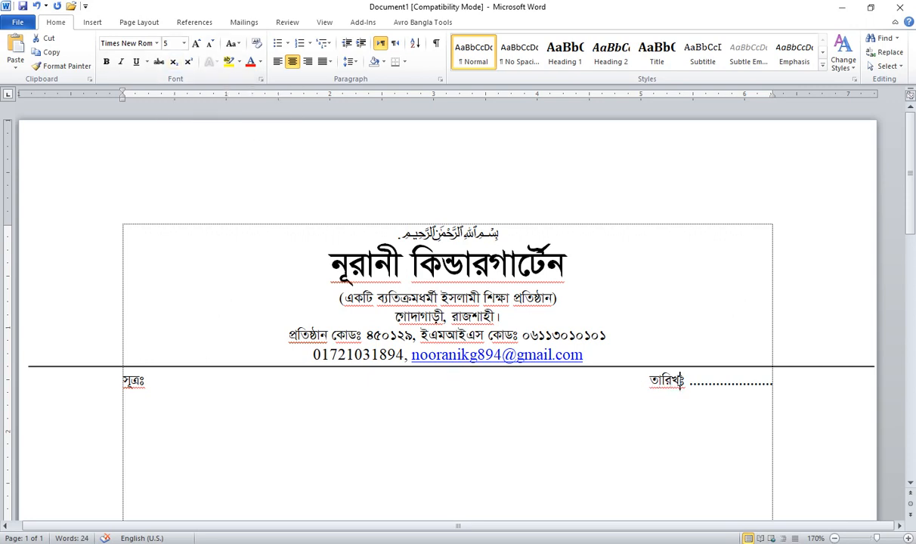
Step: Start a new empty line below the সূত্রঃ তারিখঃ ref/date row
triple_click(683, 380)
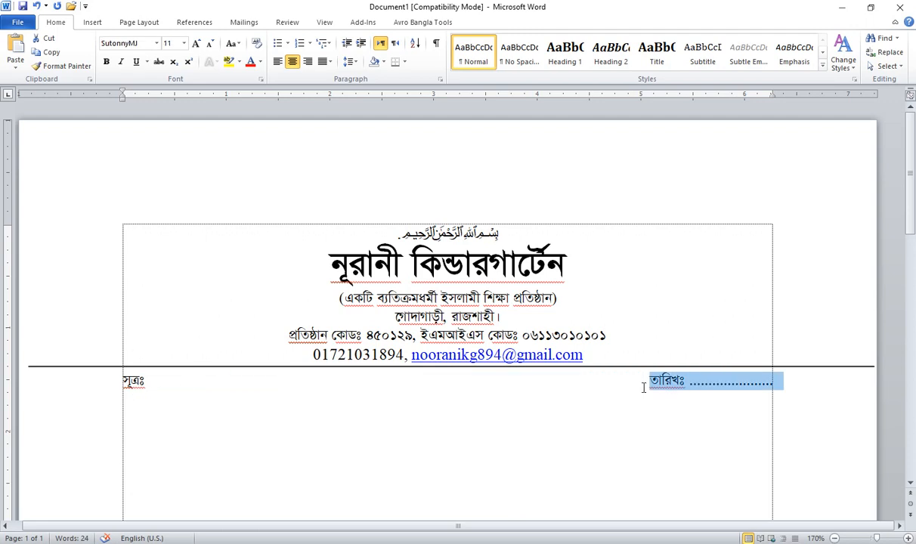
click(793, 380)
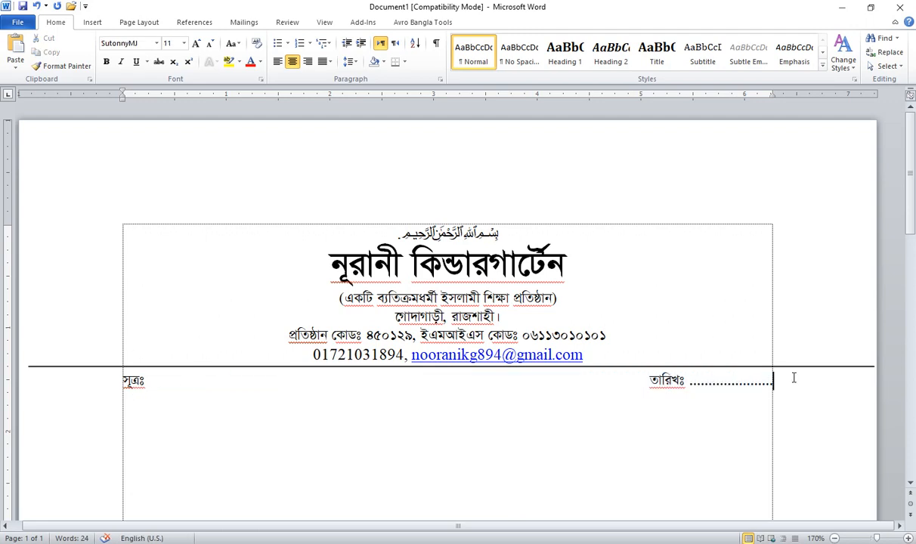
key(Return)
key(Return)
Step: Set the tagline, address, code and contact lines to font size 14
click(358, 335)
drag(318, 295, 618, 353)
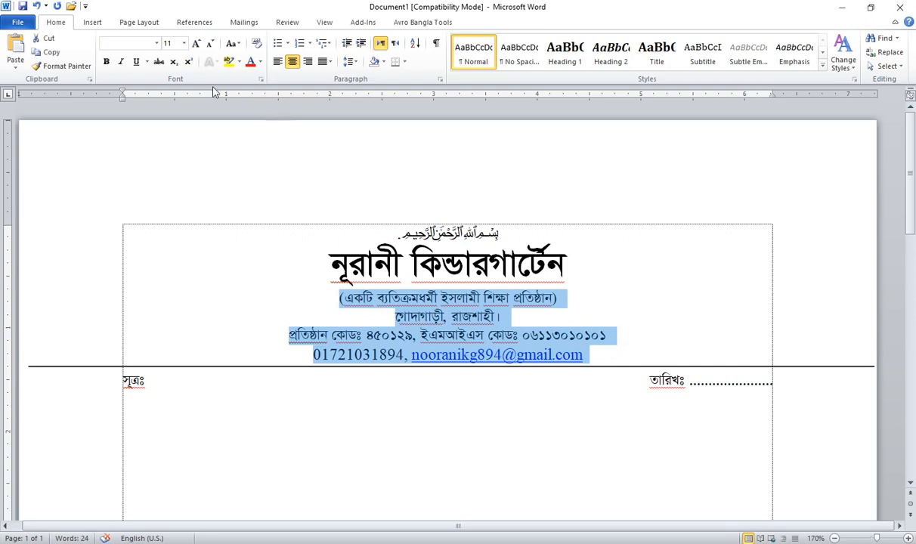
click(171, 43)
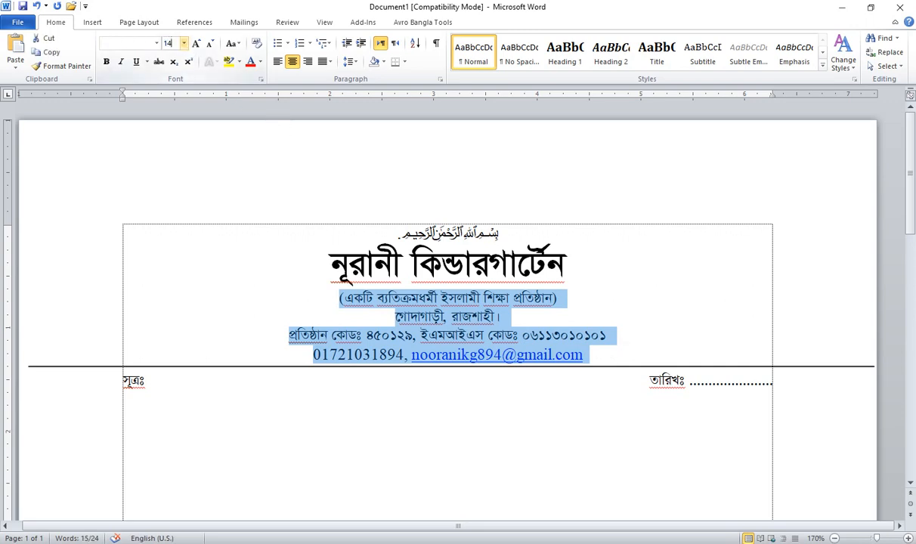
key(Return)
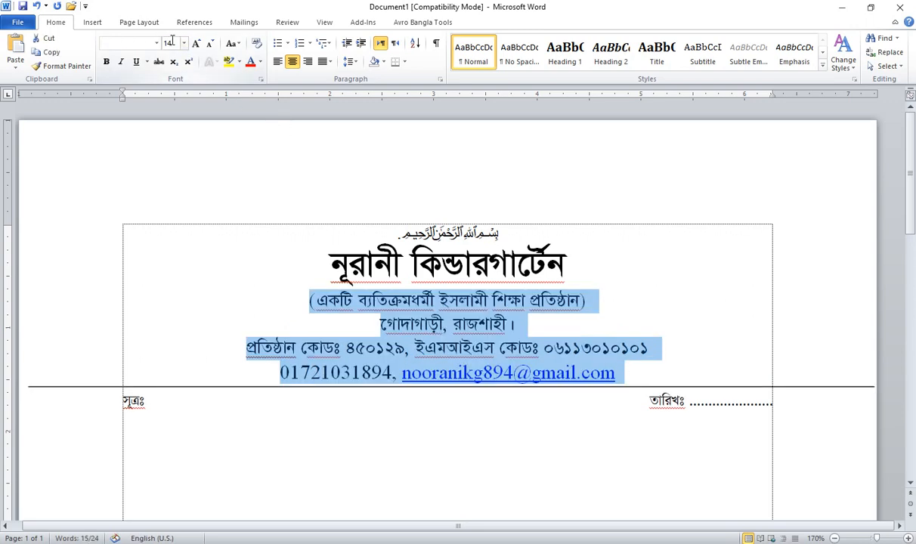
Step: Enlarge the kindergarten name title to font size 30
drag(605, 264, 303, 269)
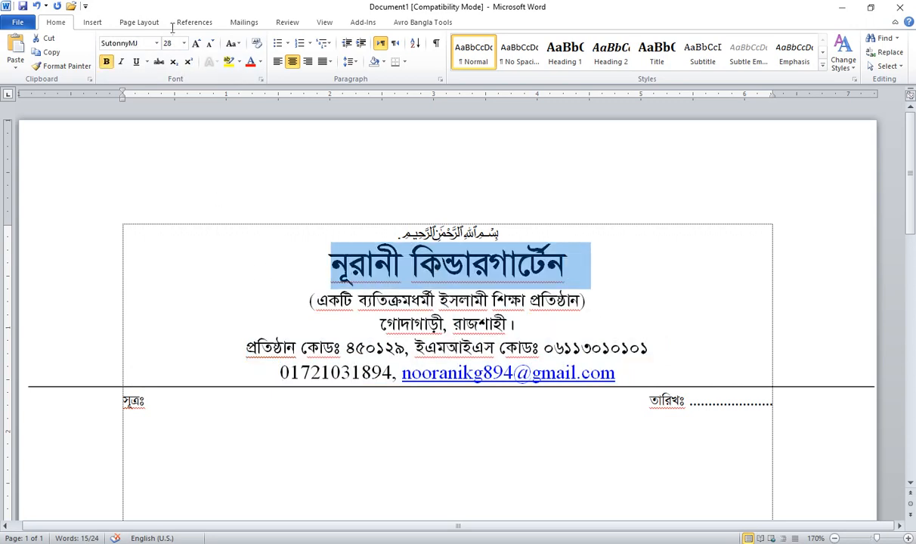
click(175, 43)
text(3)
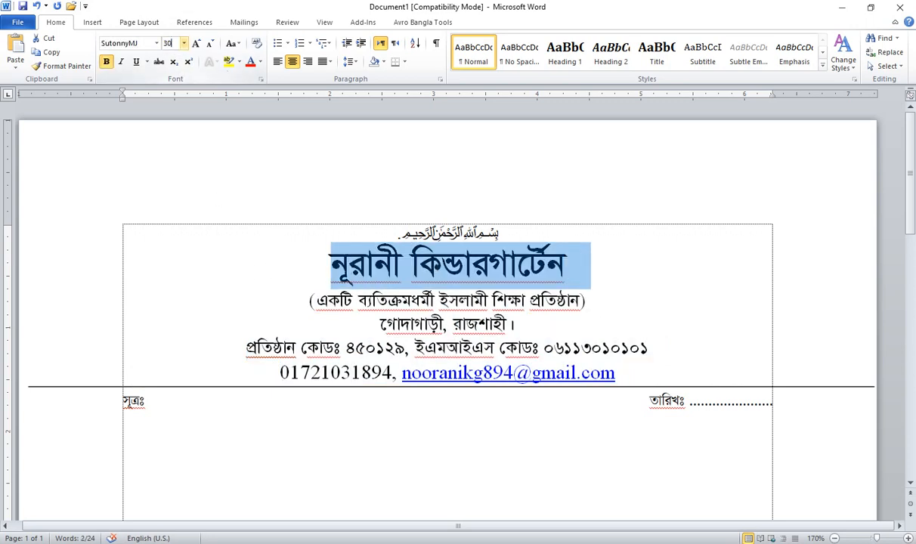
text(0)
key(Return)
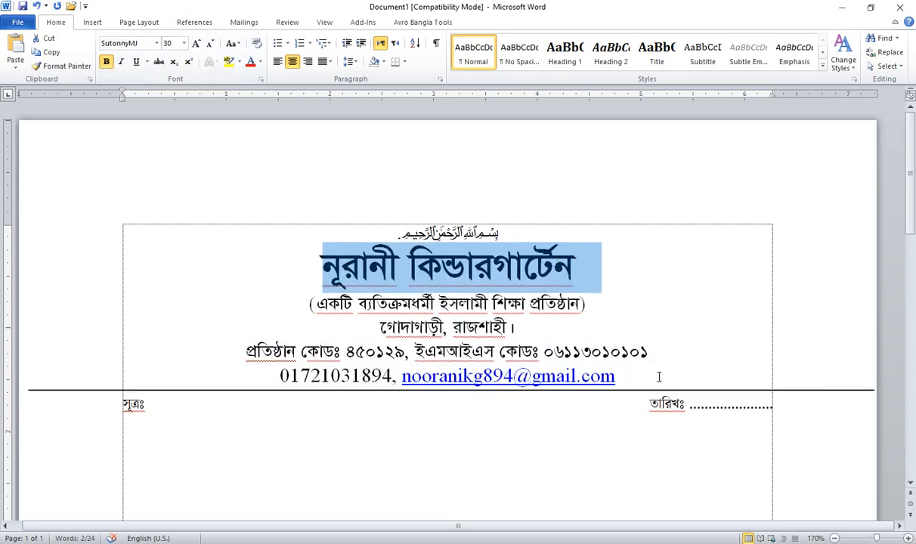
click(797, 407)
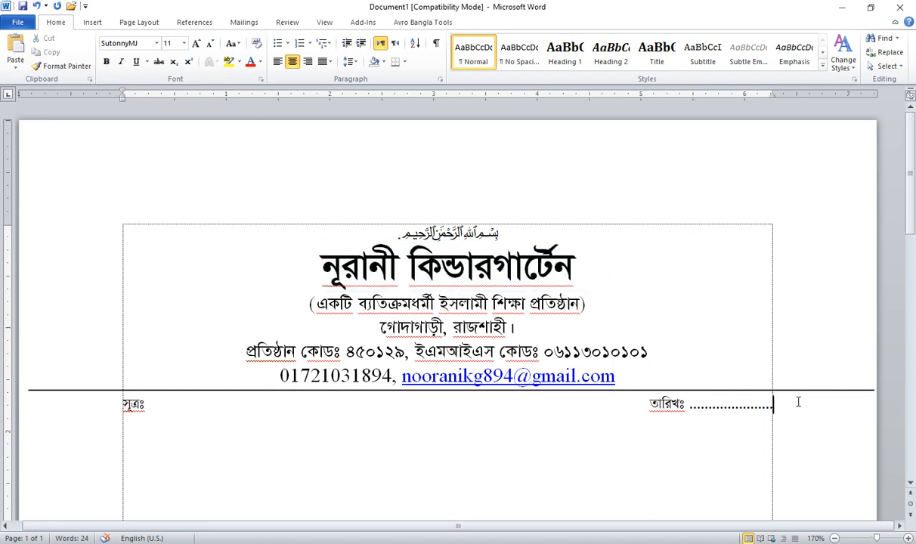
Step: Insert the Noorani Logo picture from the Desktop and resize it to 1 inch
click(688, 325)
click(92, 22)
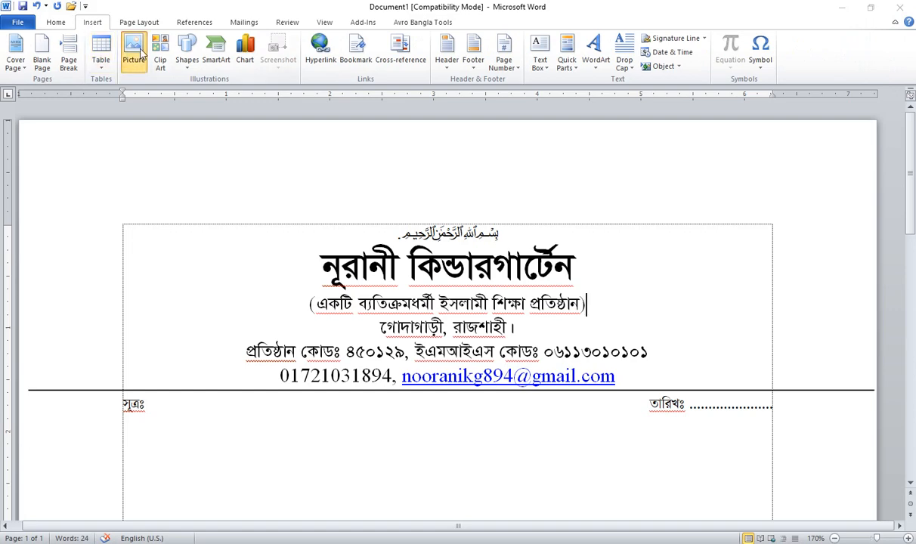
click(136, 52)
click(52, 176)
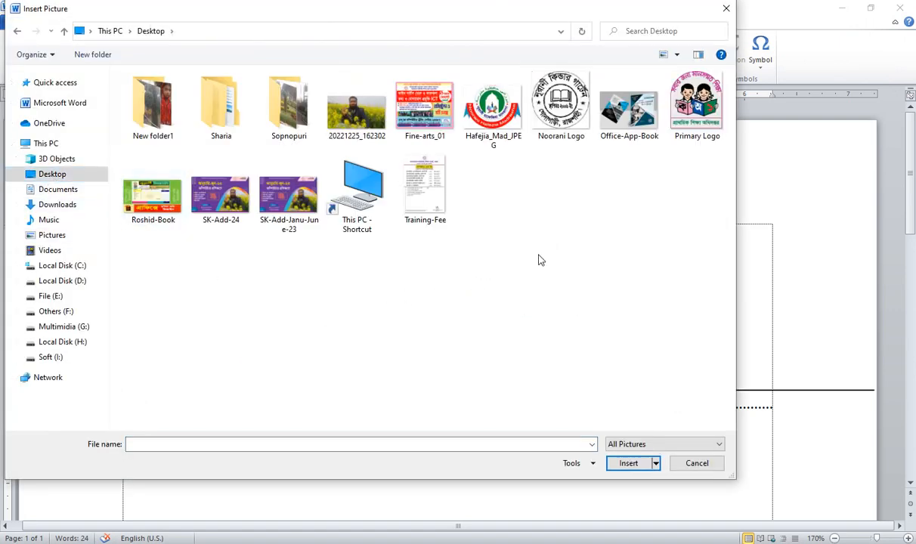
click(533, 102)
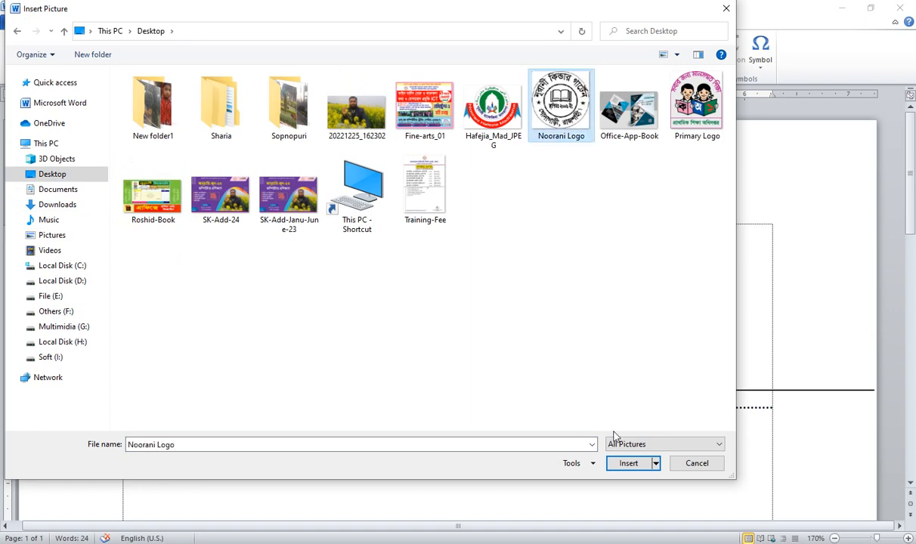
click(627, 464)
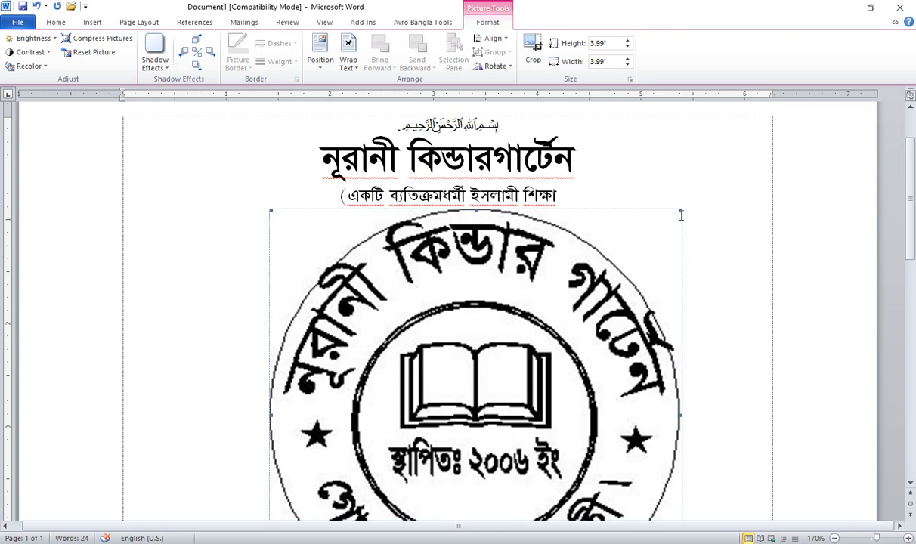
click(609, 46)
text(1')
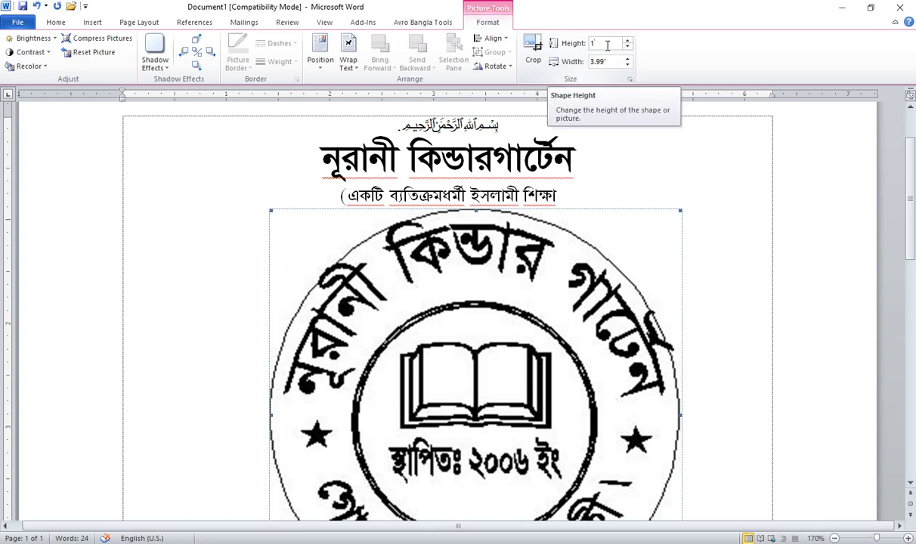
key(Return)
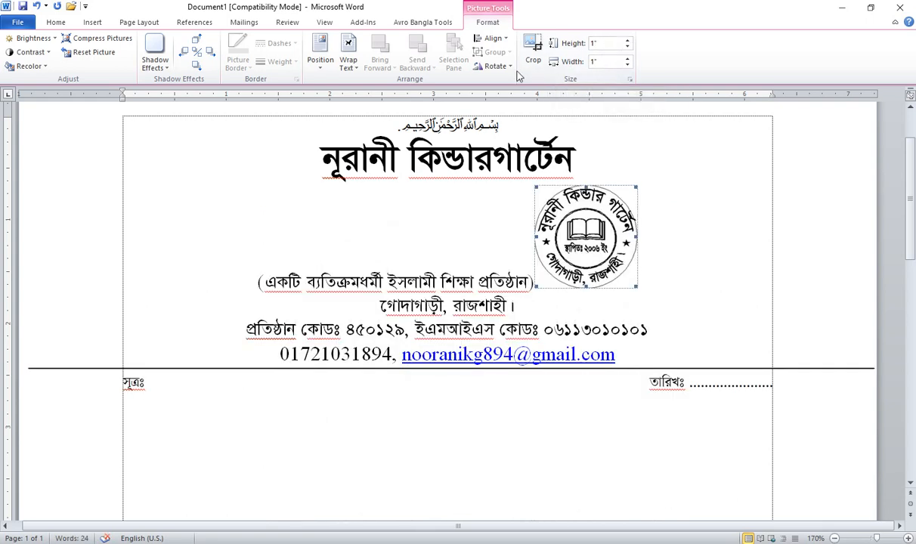
Step: Float the logo in front of text at the page's top-left corner
click(349, 58)
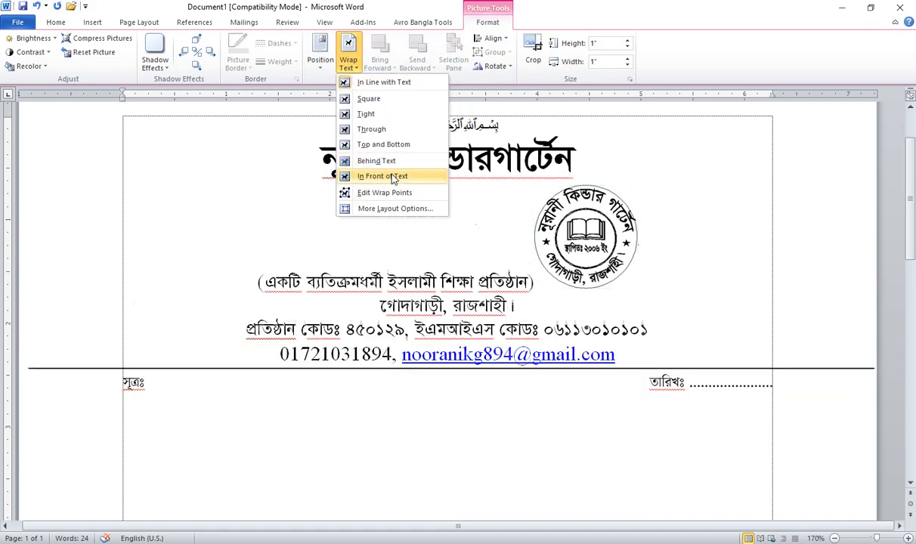
click(383, 177)
drag(602, 226, 198, 168)
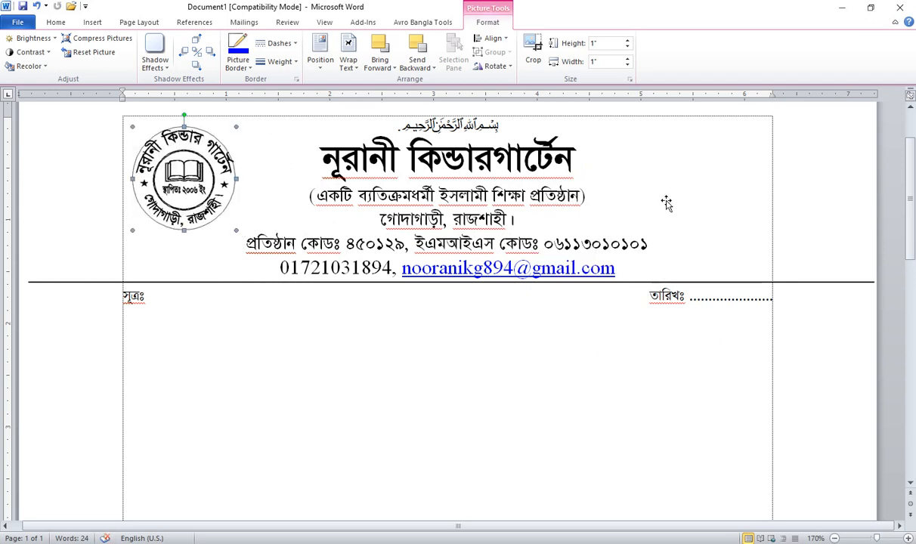
click(632, 198)
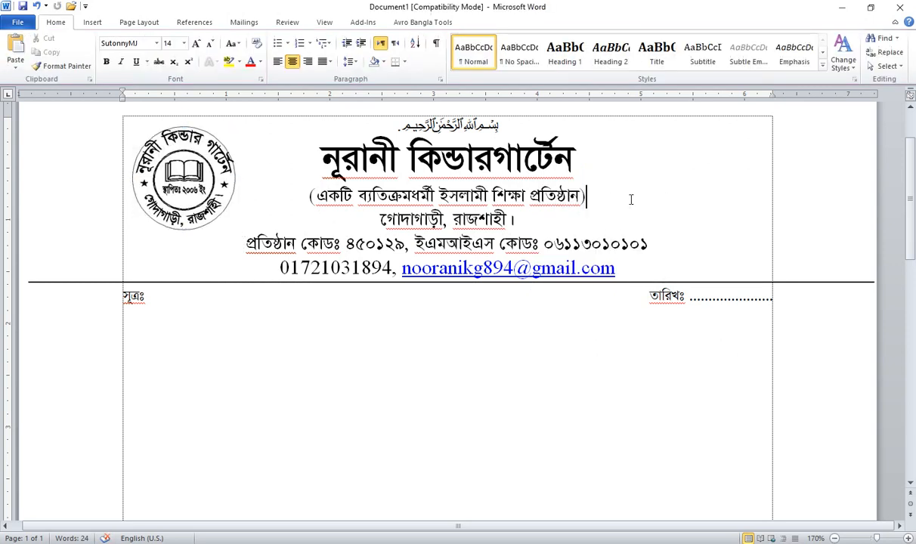
Step: Insert the Primary Logo picture and resize it to 1 inch tall
click(93, 22)
click(134, 65)
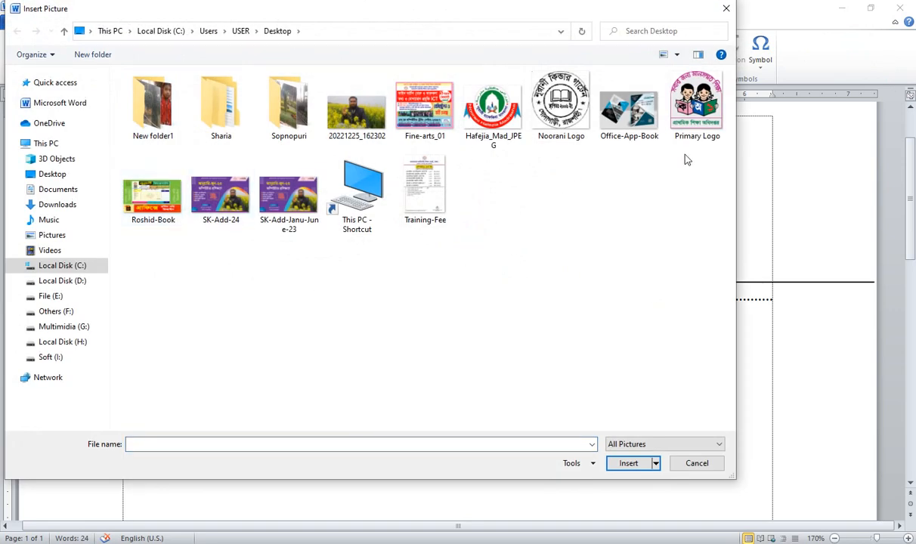
click(693, 114)
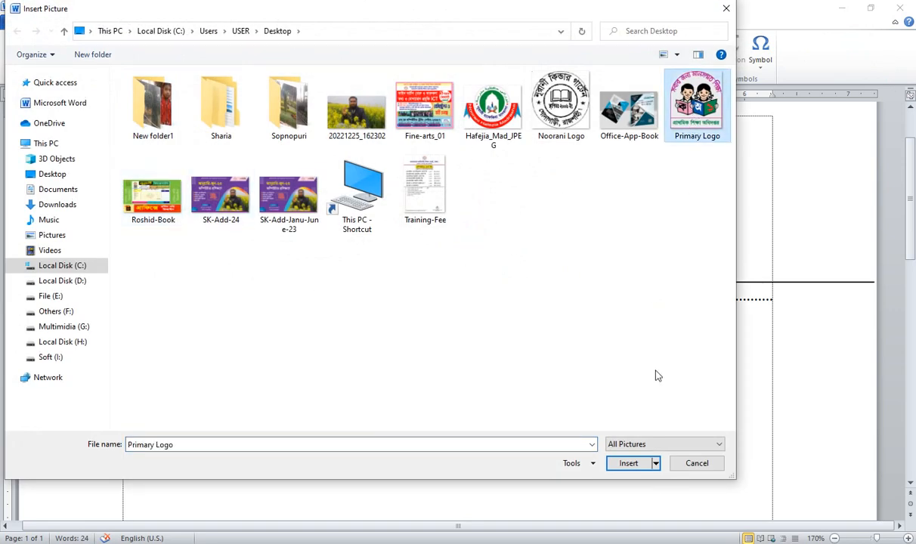
click(629, 464)
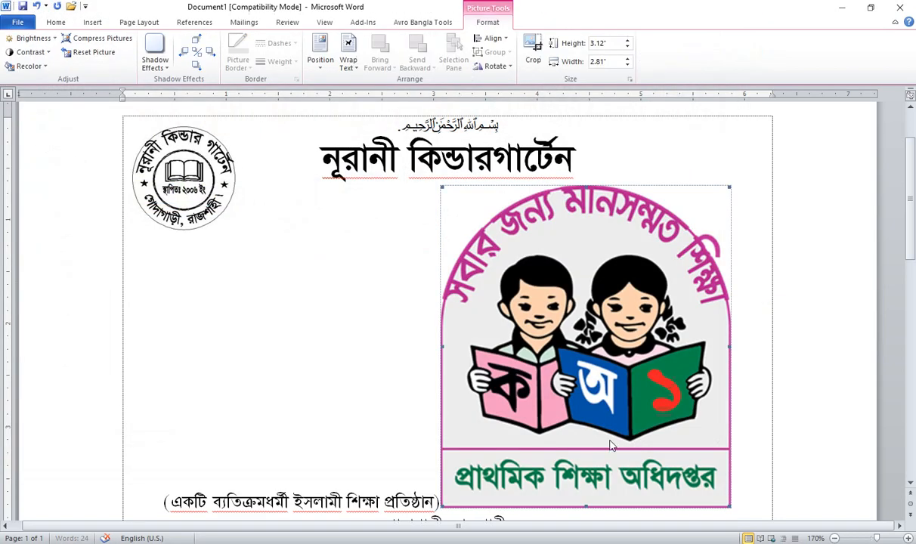
click(618, 45)
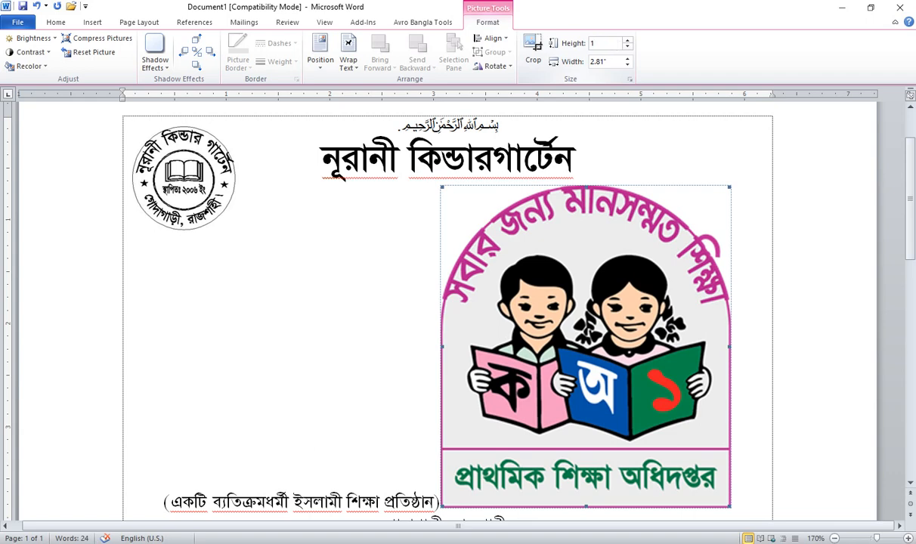
key(Return)
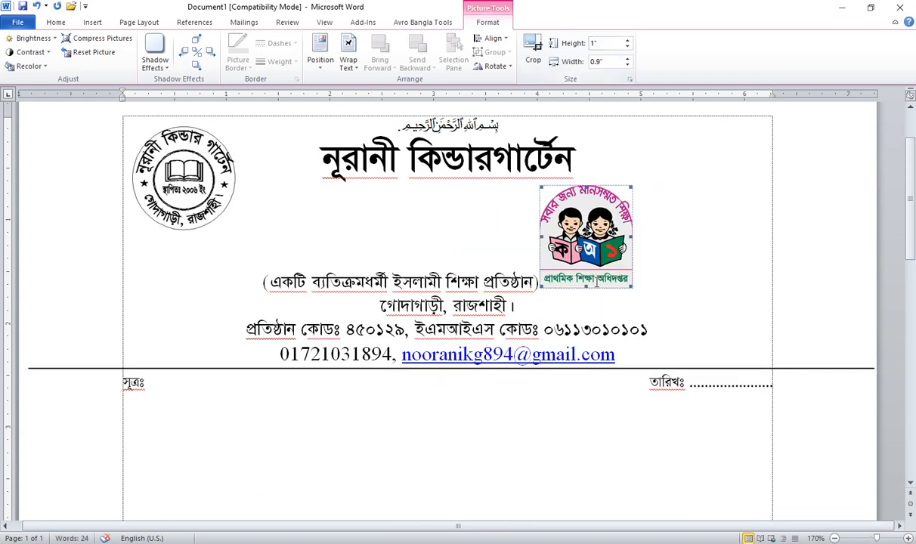
Step: Float the Primary Logo in front of text at the page's top-right corner
click(349, 60)
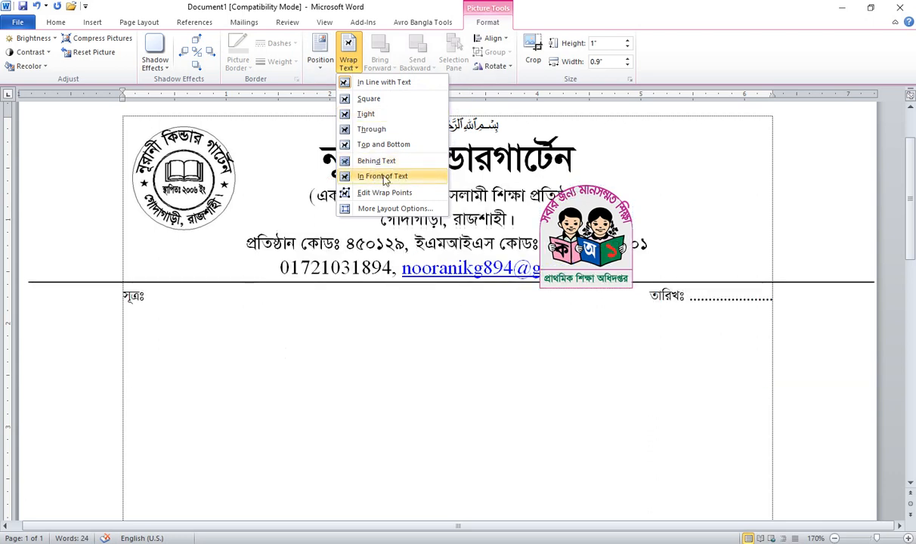
click(406, 179)
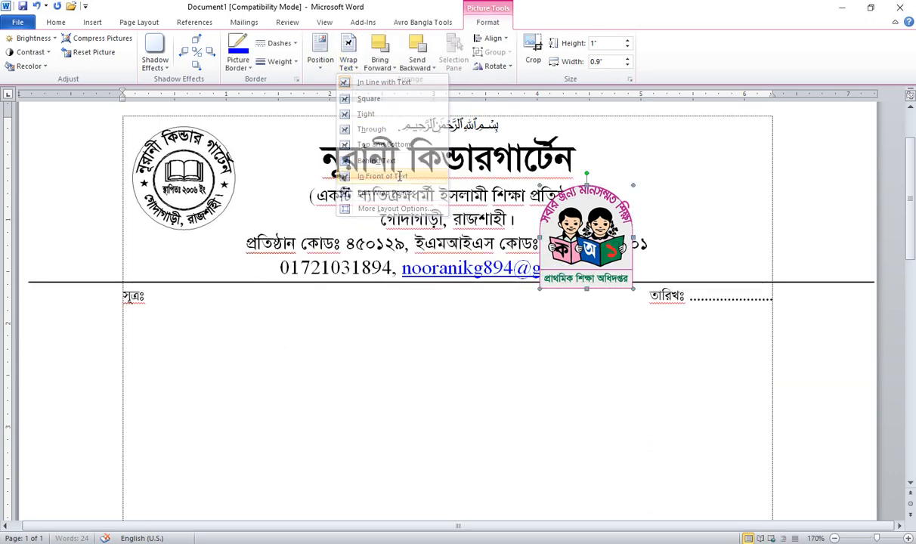
drag(588, 251, 712, 200)
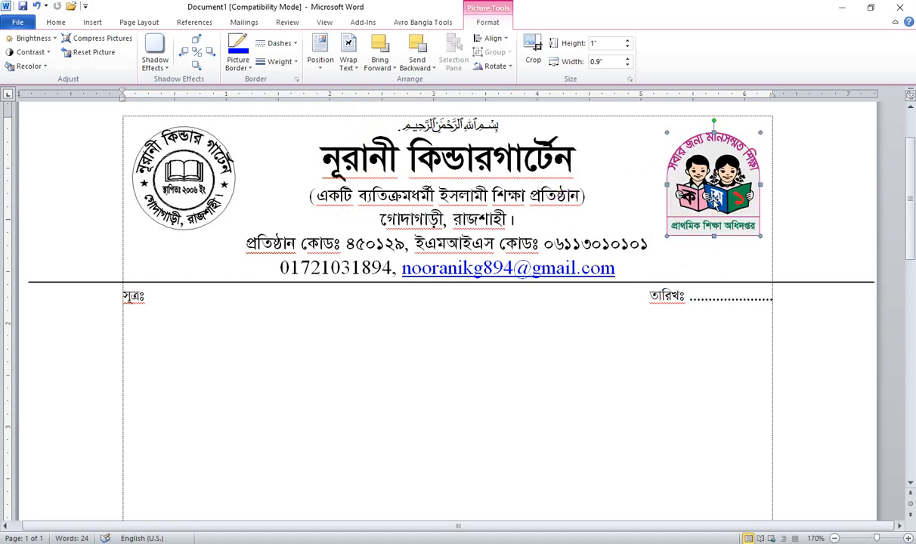
click(318, 244)
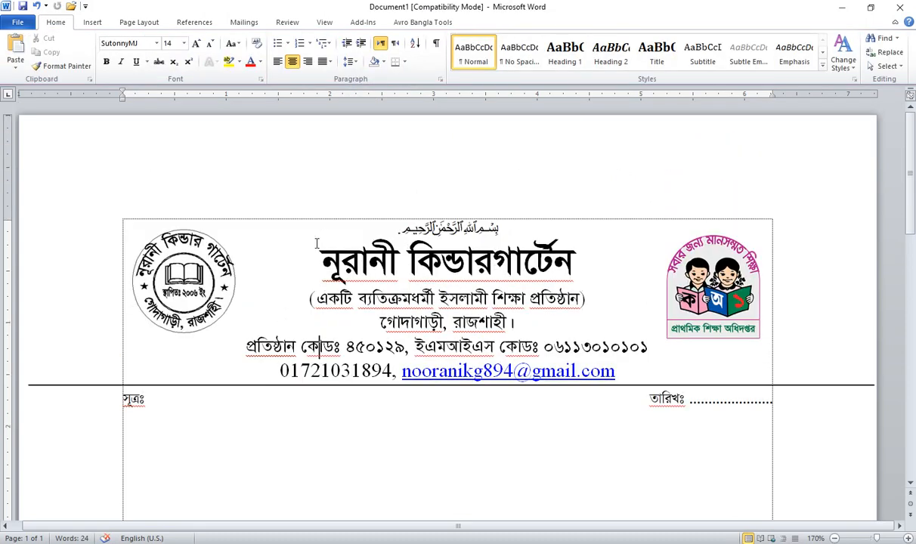
Step: Type the heading প্রত্যয়নপত্র and start a left-aligned body line below it
click(458, 365)
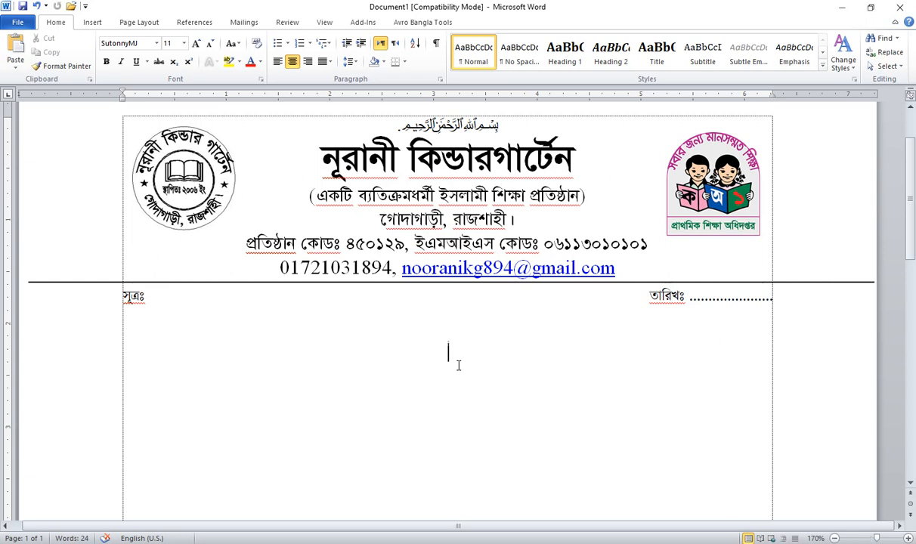
text(প্রত্যয়নপত্র)
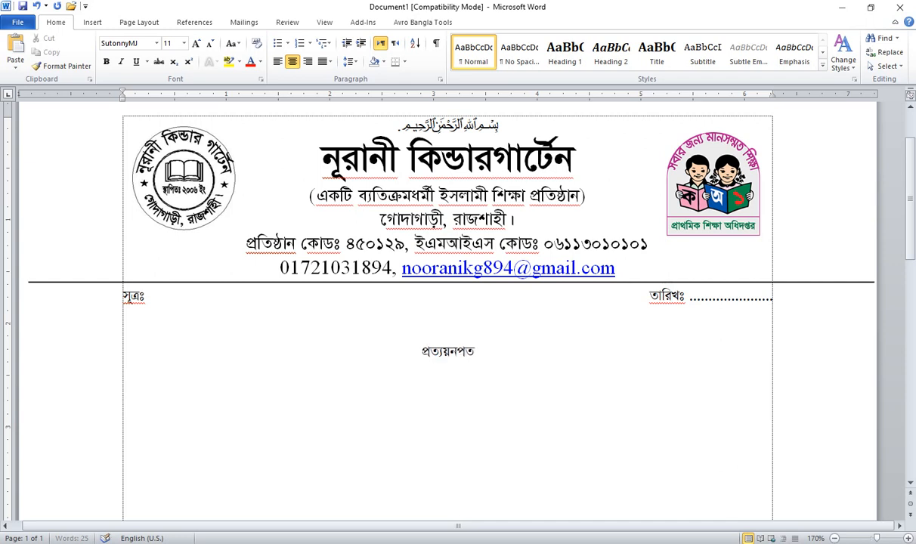
key(Return)
key(ctrl+l)
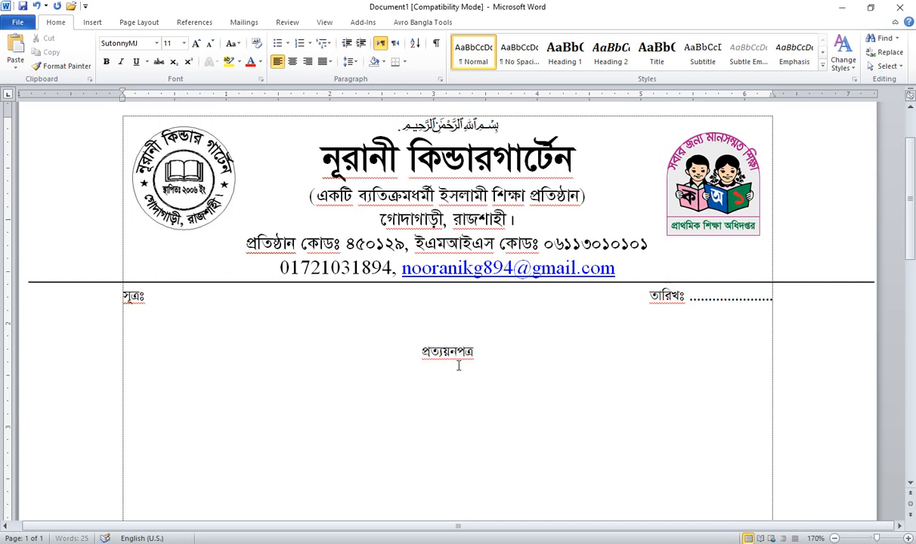
click(483, 356)
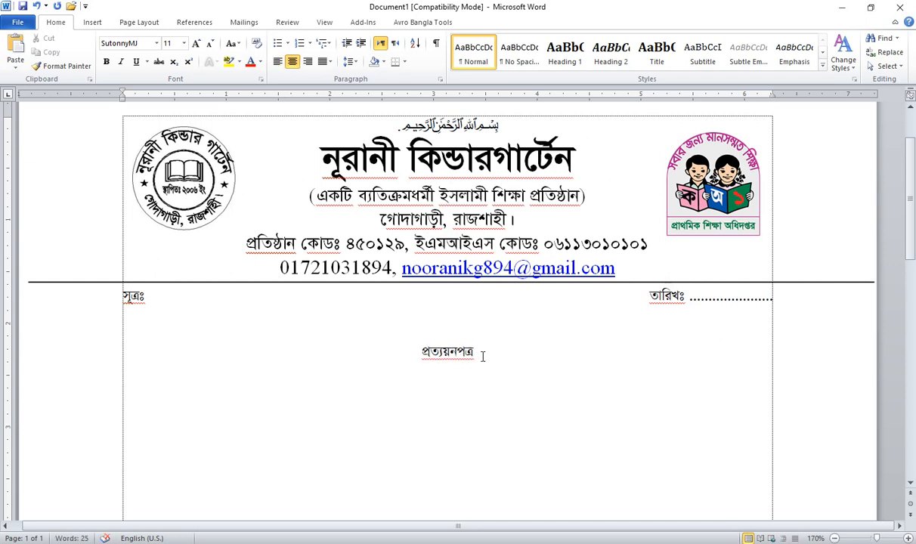
key(Return)
click(279, 63)
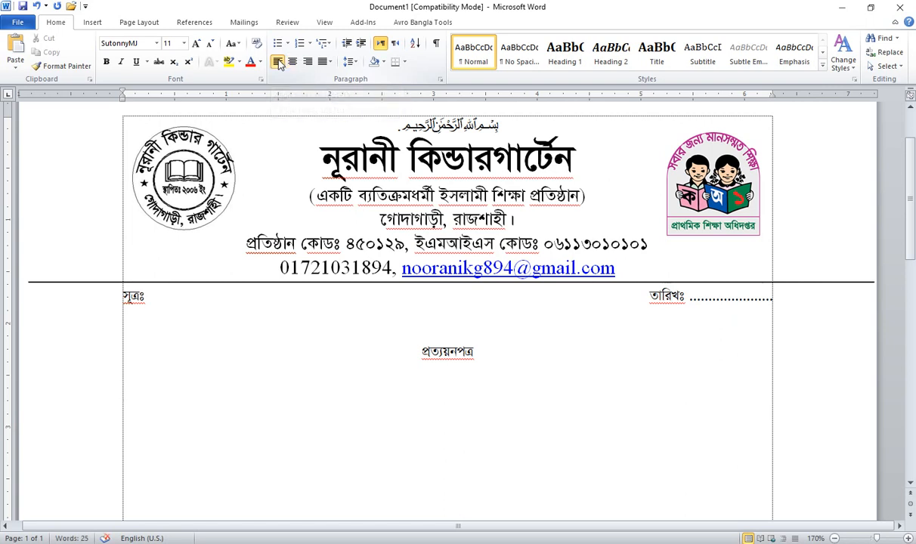
Step: Type the indented certificate paragraph with the student's name, parents' names and home address, ending ছাত্র।
key(Tab)
text(হে)
key(BackSpace)
key(BackSpace)
text(এই মর্মে)
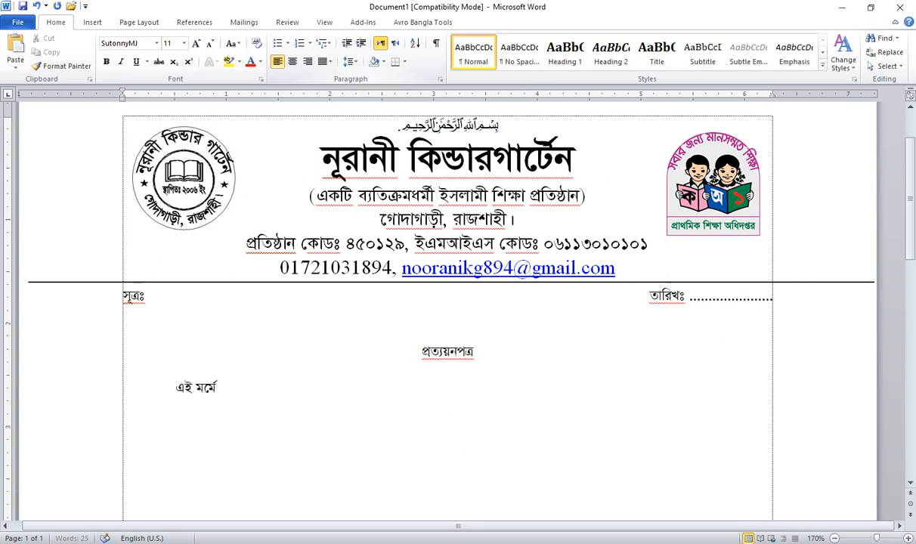
text( প্রত্যয়ন করা যা)
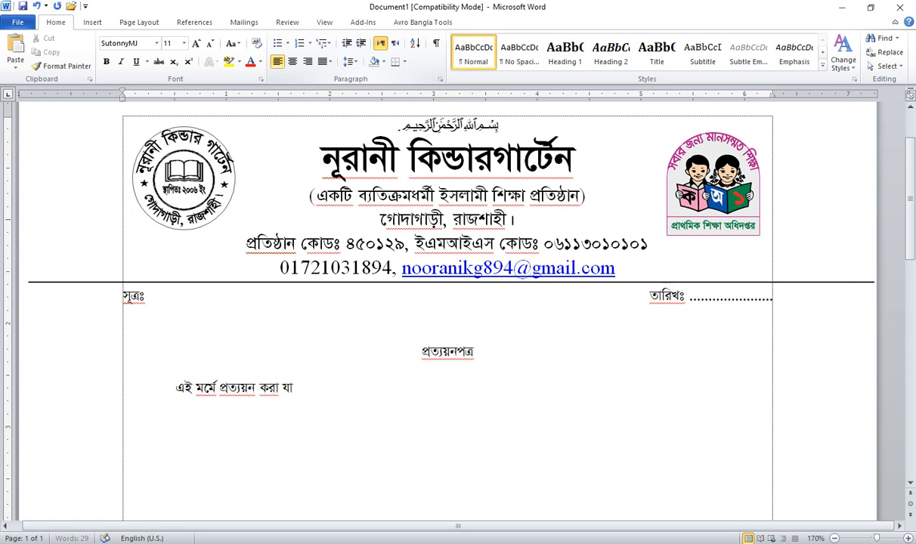
text(চ্ছে েয, মে)
key(BackSpace)
key(BackSpace)
text(নামঃ)
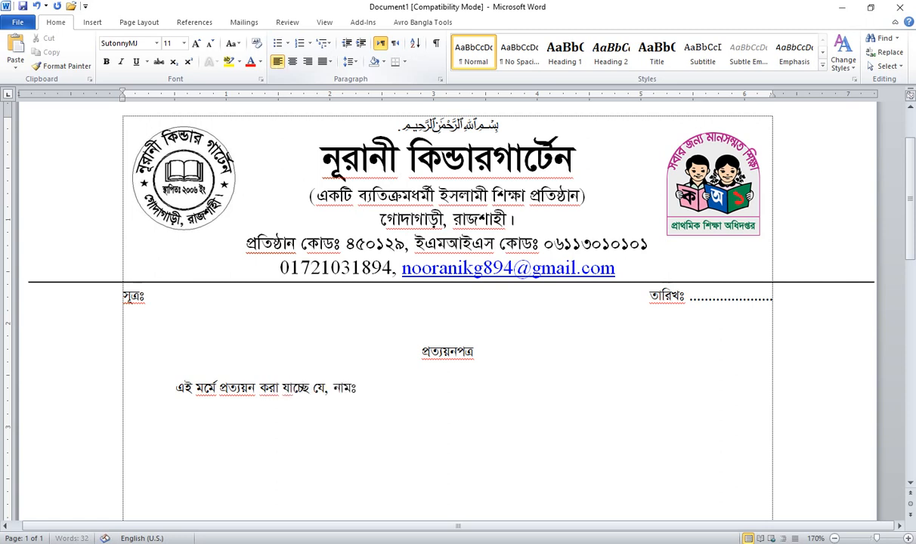
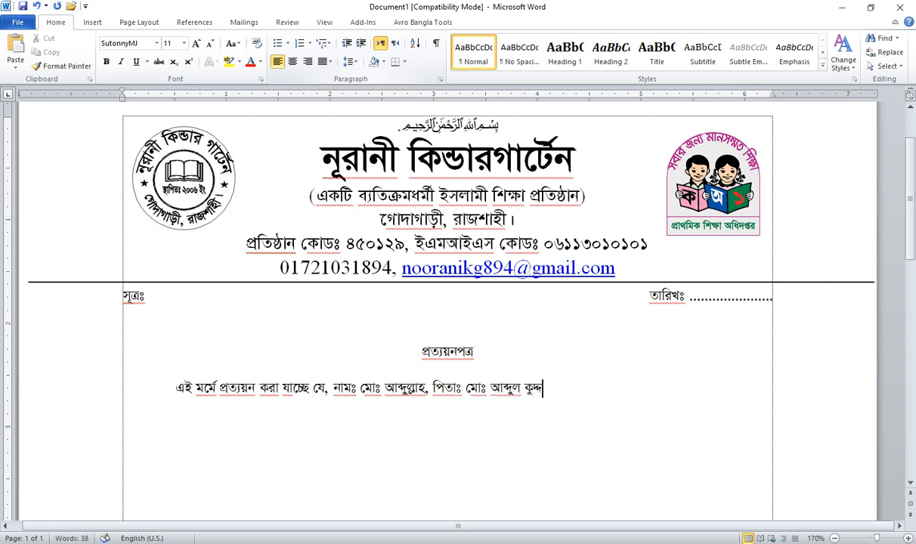
text(, মাতাঃ মো)
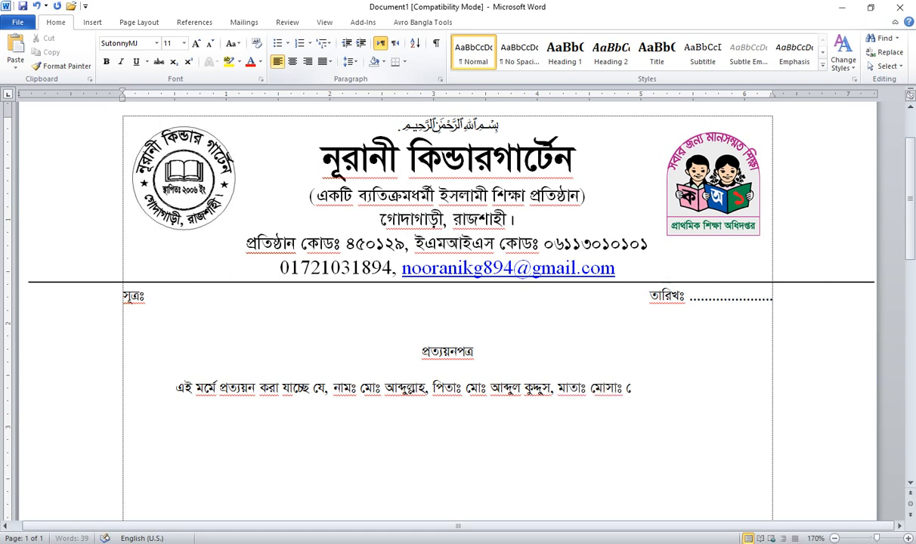
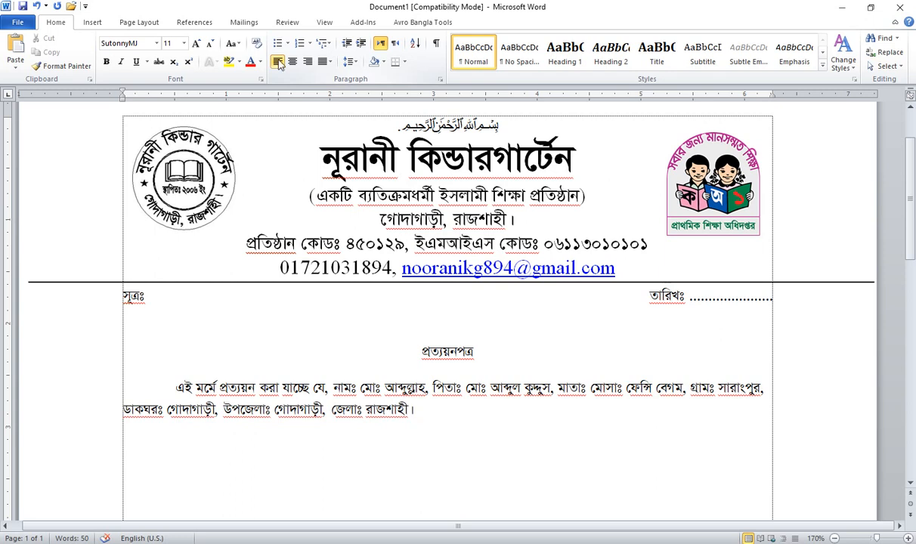
text( সে)
text( অত্র)
text( বি)
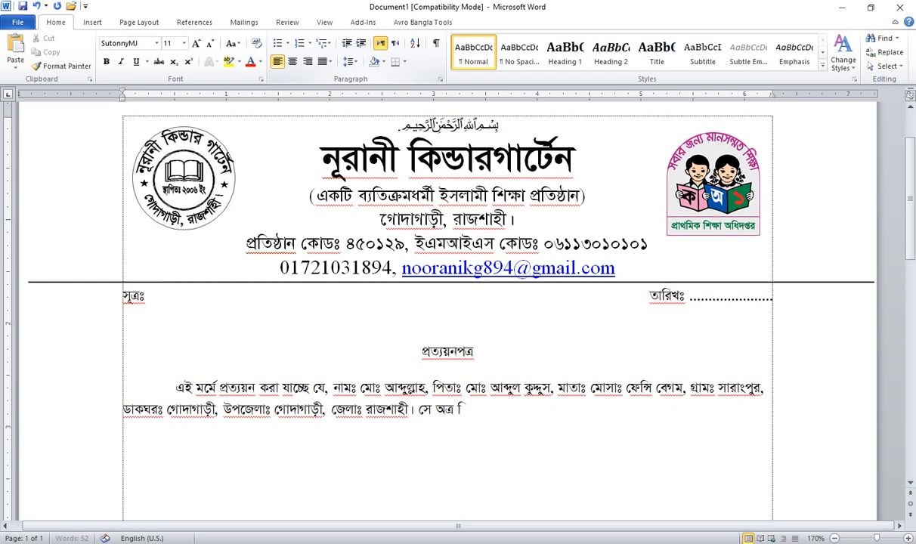
text(দ্যালয়ে)
text( প্লে)
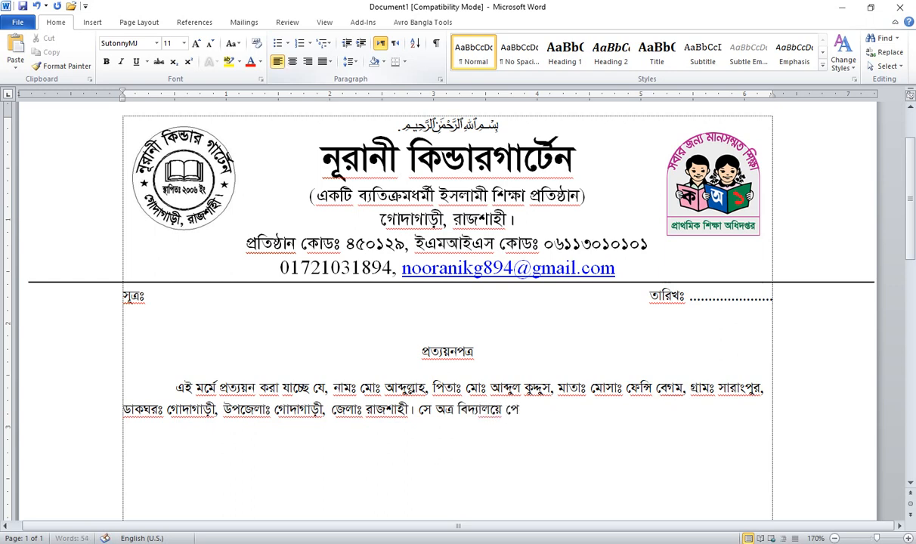
text( শ্রেণির নিয়মিত চাত্র)
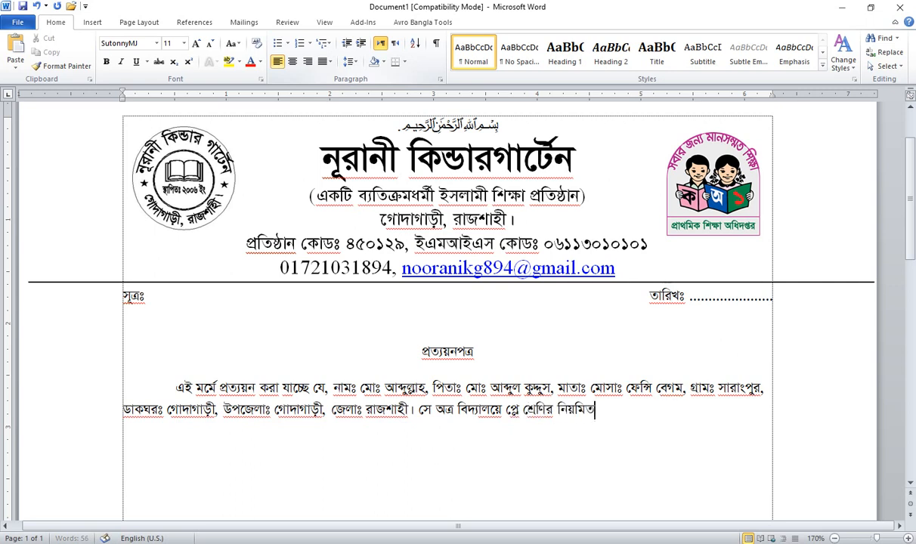
key(BackSpace)
key(BackSpace)
key(BackSpace)
key(BackSpace)
key(BackSpace)
text(ছাত্র।)
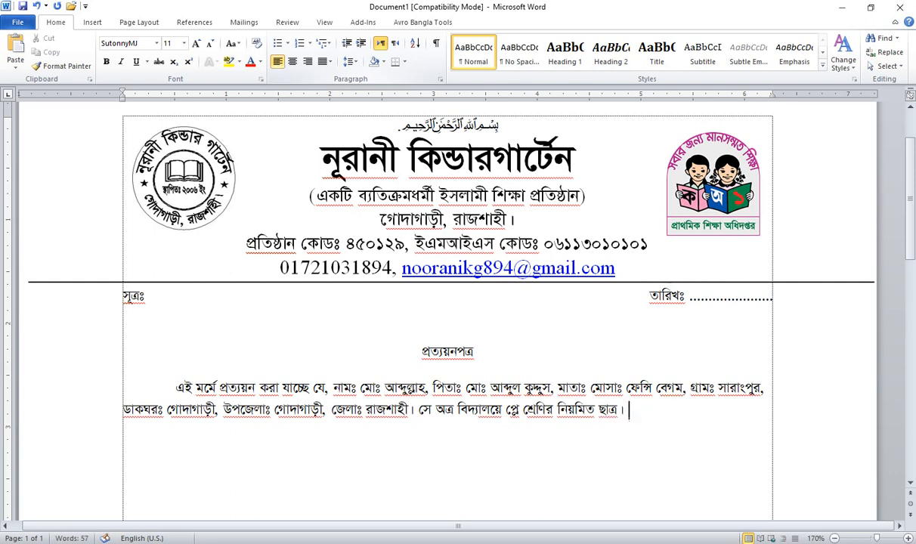
key(Left)
key(Left)
key(Left)
key(Left)
key(Left)
key(Left)
key(Left)
key(Left)
key(Left)
key(Left)
key(Left)
key(Left)
key(Left)
key(Left)
key(Left)
key(Left)
key(Left)
key(Left)
key(Left)
key(Left)
key(Left)
Step: Add র to বিদ্যালয়ে and delete the old sentence ending after শ্রেণি
text(র)
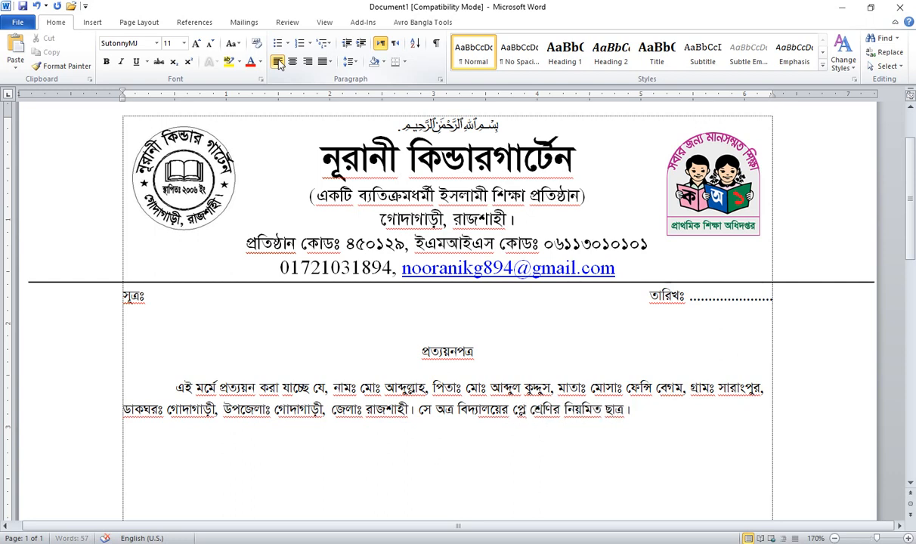
key(Right)
key(Right)
key(Right)
key(Right)
key(Right)
key(Right)
key(Right)
key(Right)
key(Delete)
key(shift+End)
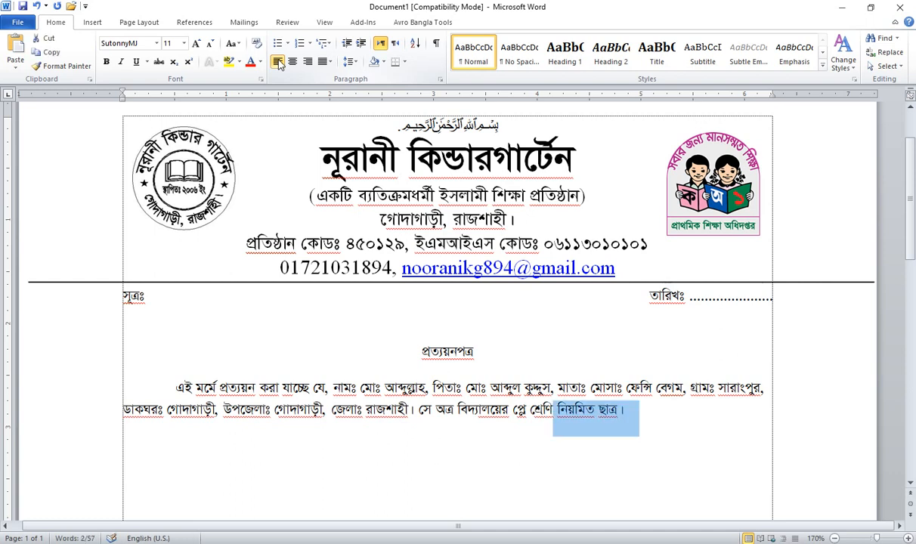
key(Delete)
text(তে)
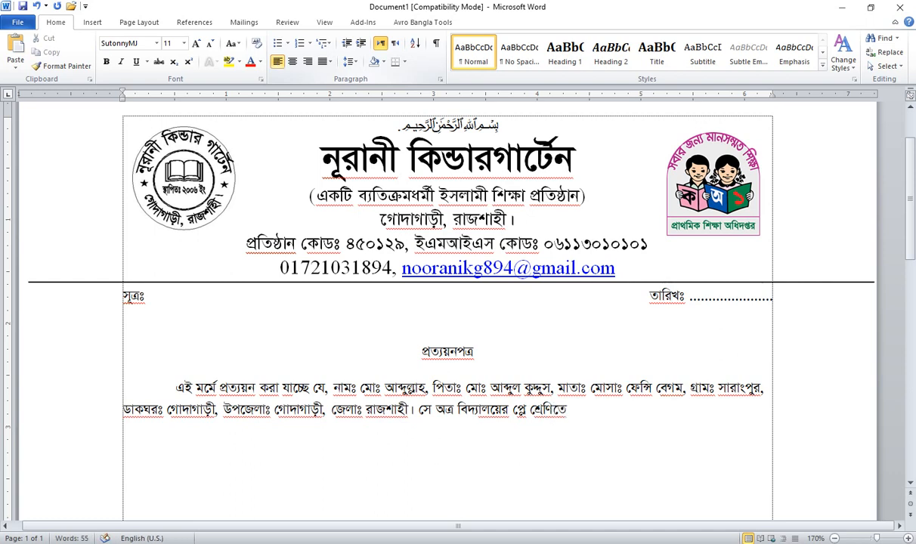
text( অধ্যয়ন রত)
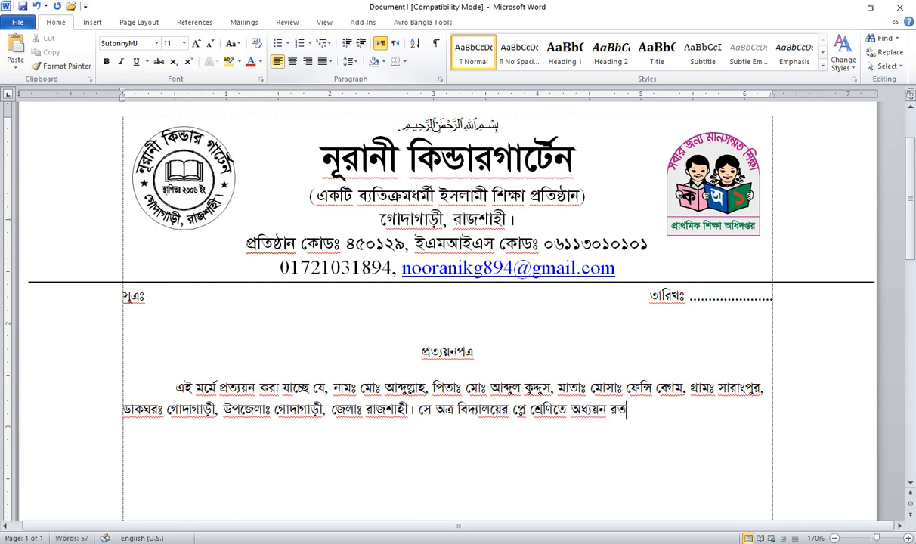
text( আছে তার)
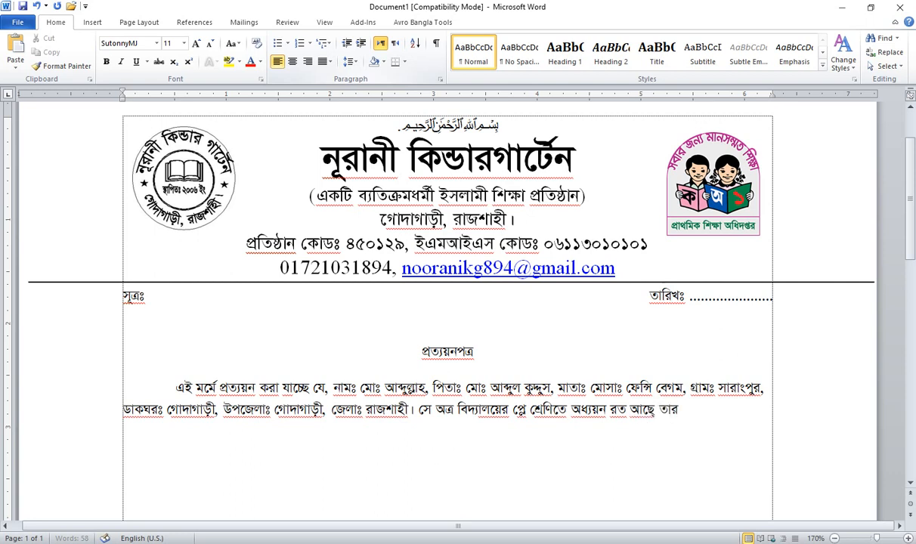
text( শেণি রোল নং )
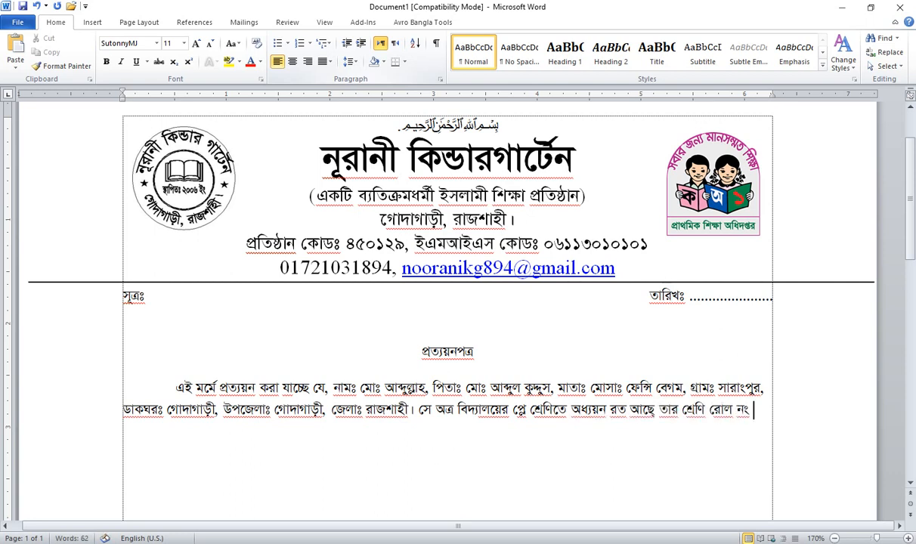
text(২২)
text(, ভর্তি বহি)
text(র রে)
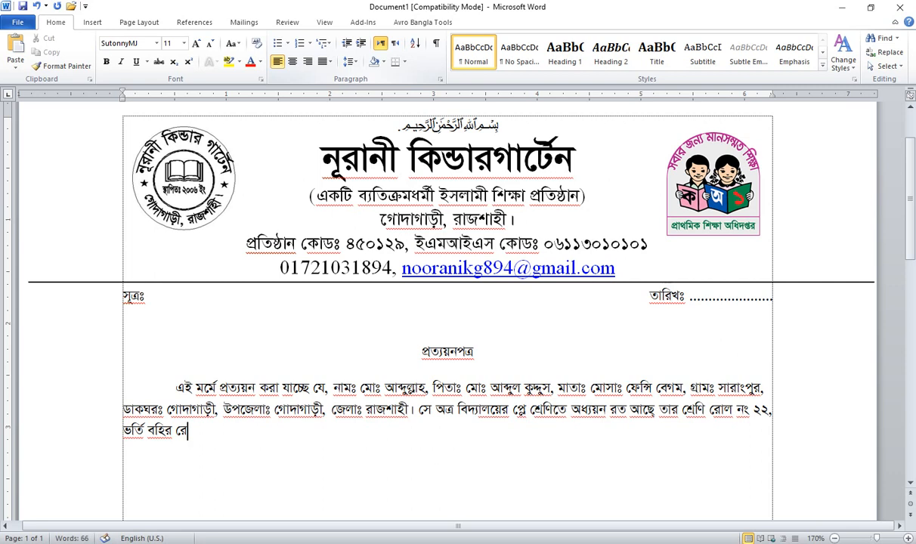
text(কড মোতাদের)
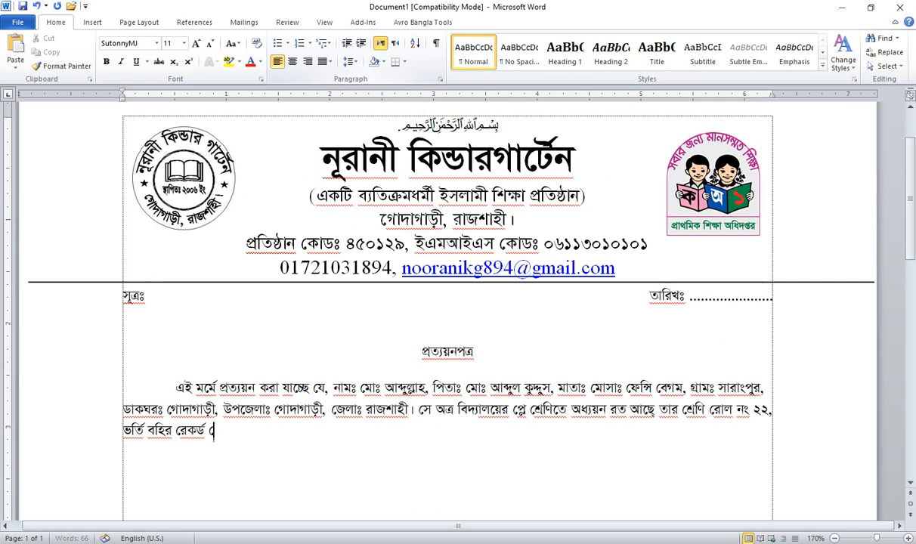
text( তার)
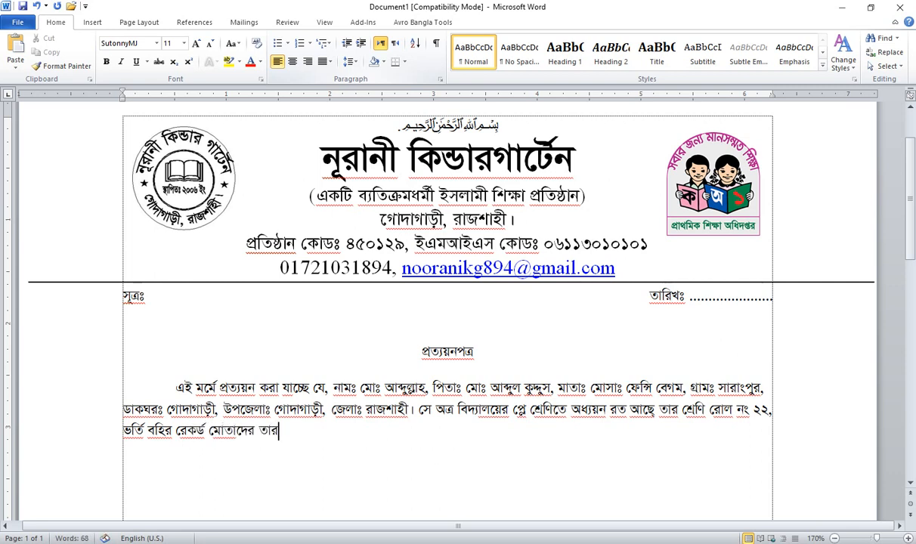
key(BackSpace)
key(BackSpace)
key(BackSpace)
key(BackSpace)
key(BackSpace)
key(BackSpace)
key(BackSpace)
text(বেক তা)
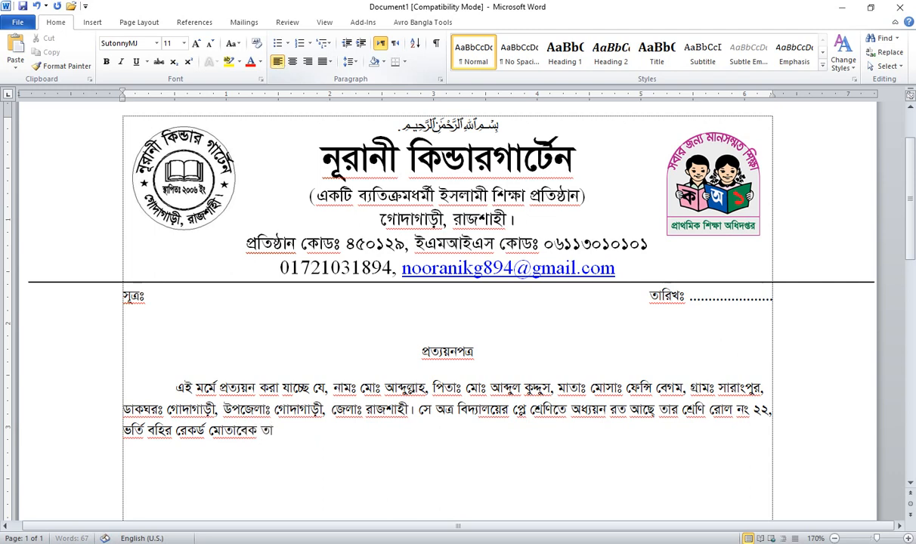
text(র জন্য তারিখঃ )
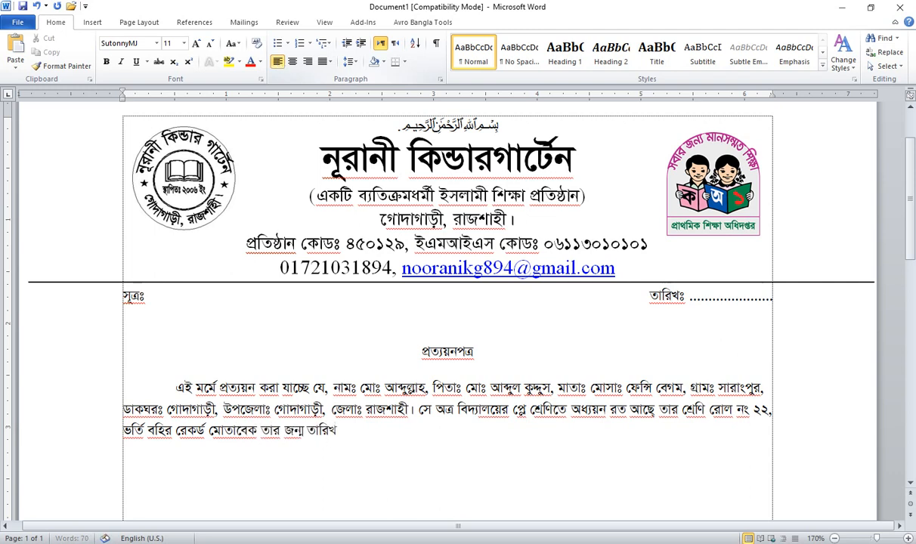
text(০১/০১/২০)
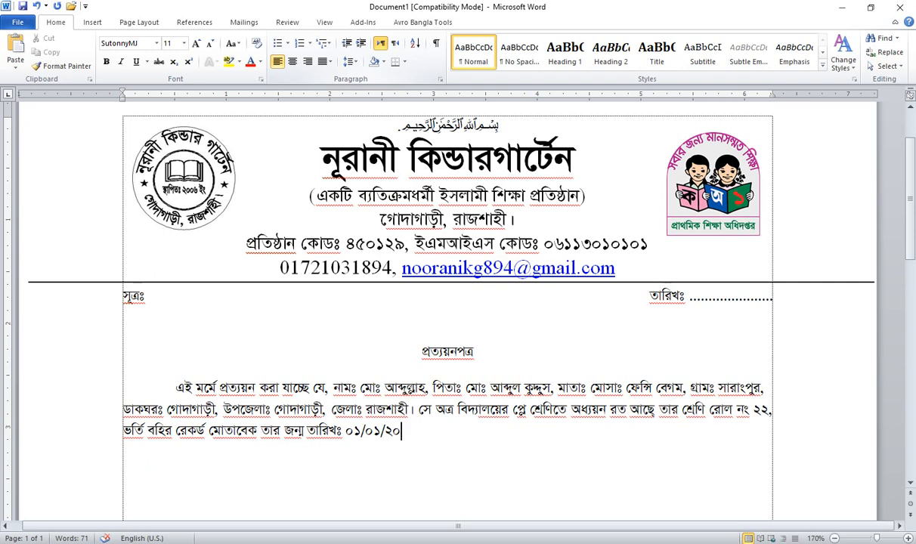
text(১৫)
key(shift+Left)
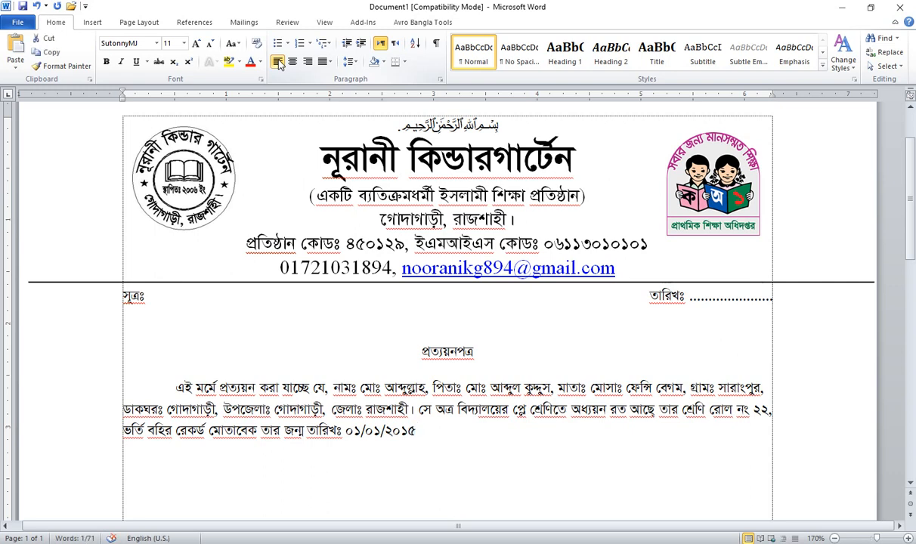
text(৭)
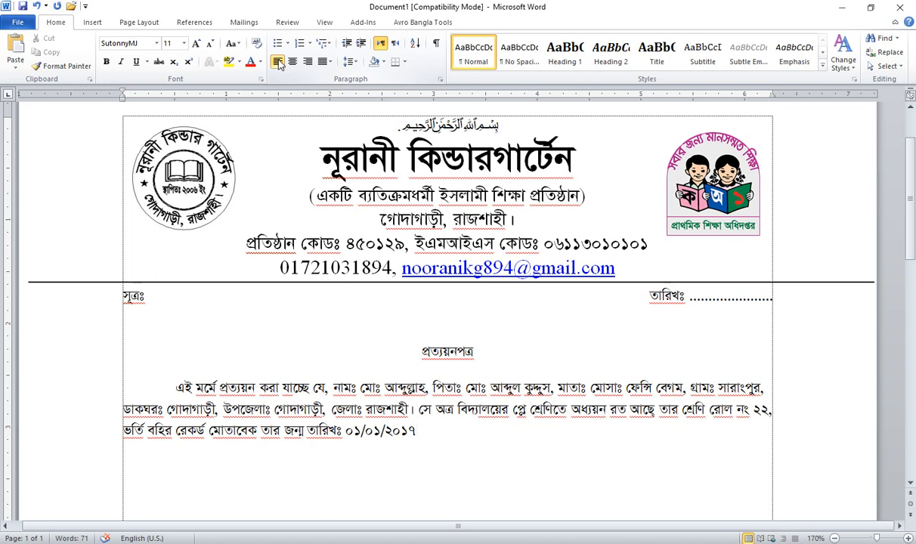
text(খ্রি.)
Step: Add the indented line আমি তার জীবনের সর্বাঙ্গীন সফলতা ও উন্নতি কামনা করি। below the paragraph
key(Return)
key(Tab)
text(আ)
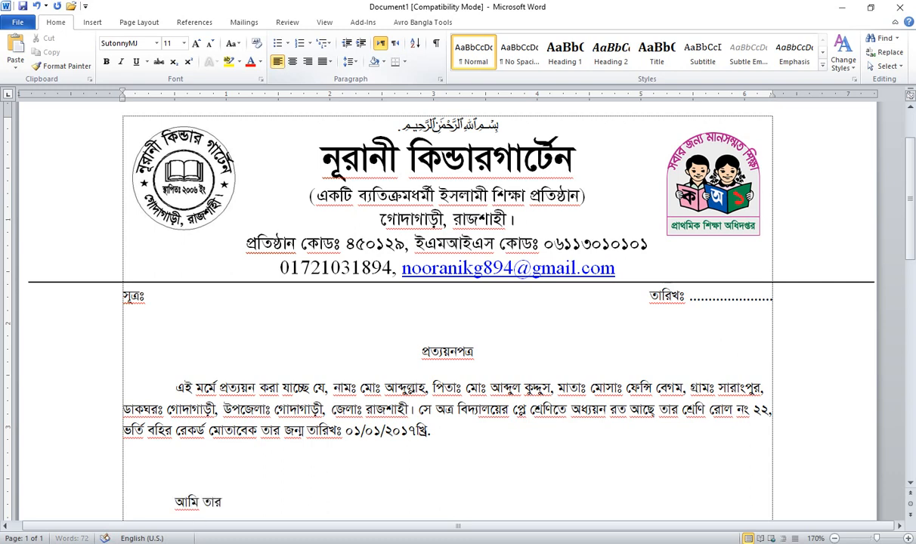
text(জীবনের)
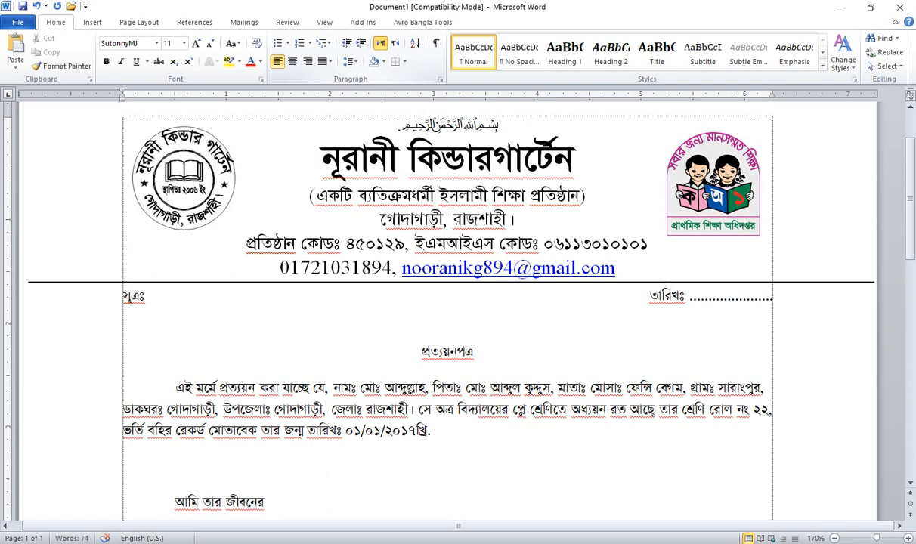
text( সঙব)
key(BackSpace)
key(BackSpace)
text(বাঙ্গীন সফলতা)
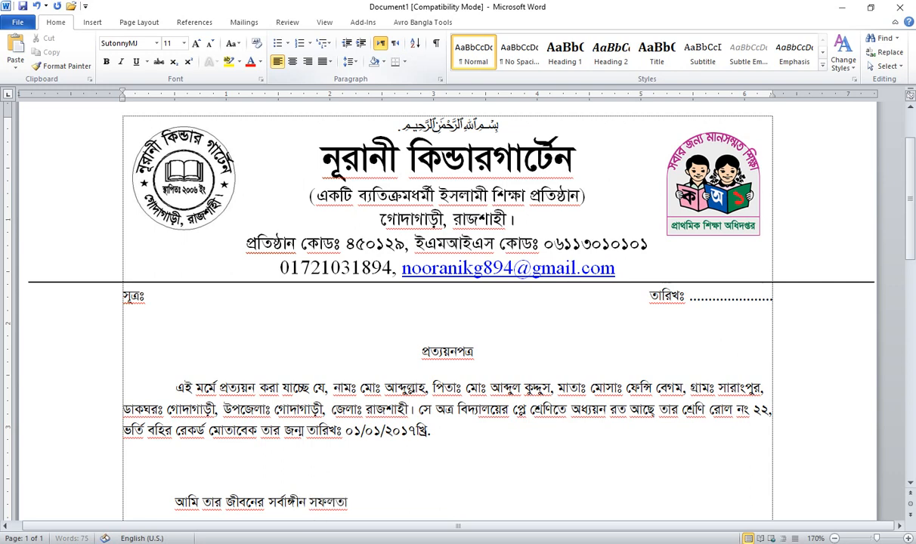
text( ও উন্নতি কামনা করি)
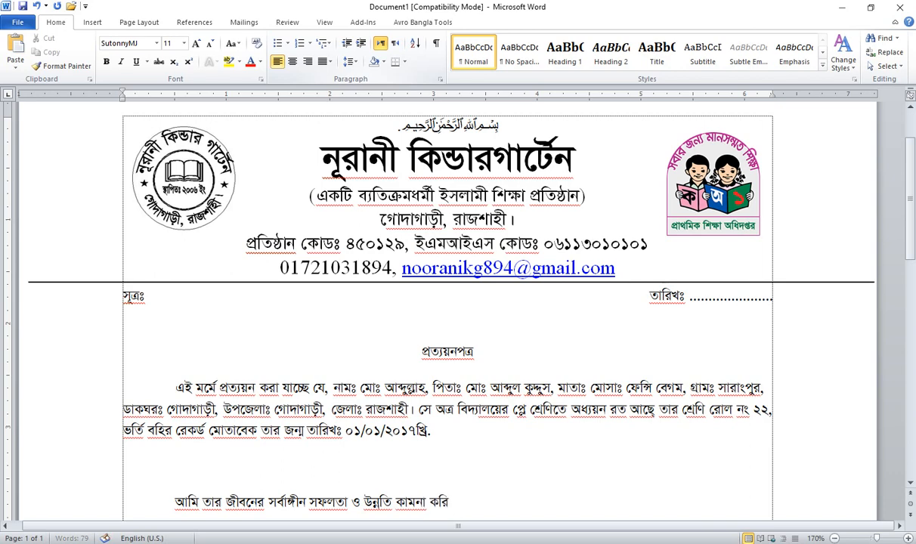
text(।)
key(Return)
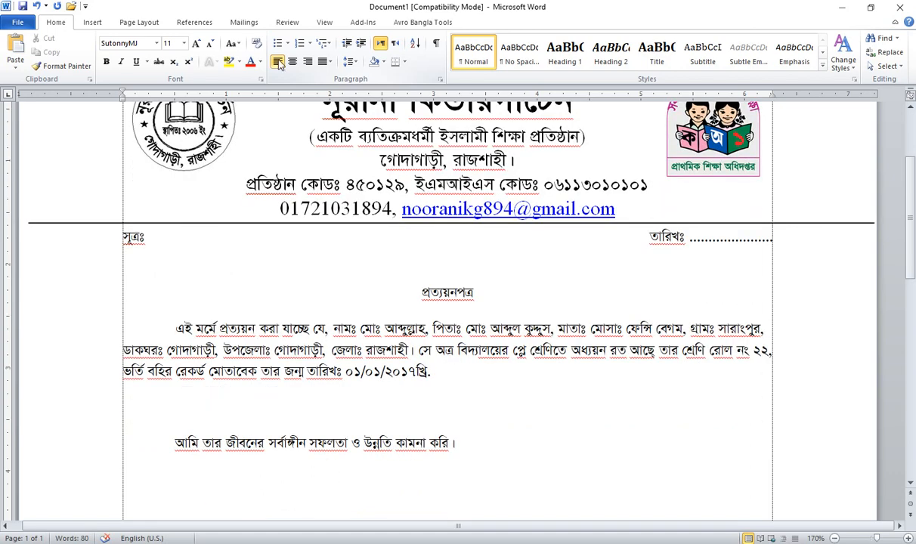
Step: Type পরিচালক, the director's name, নূরানী কিন্ডারগার্টেন and গোদাগাড়ী, রাজশাহী। on separate lines, then select them
text(পরিচ)
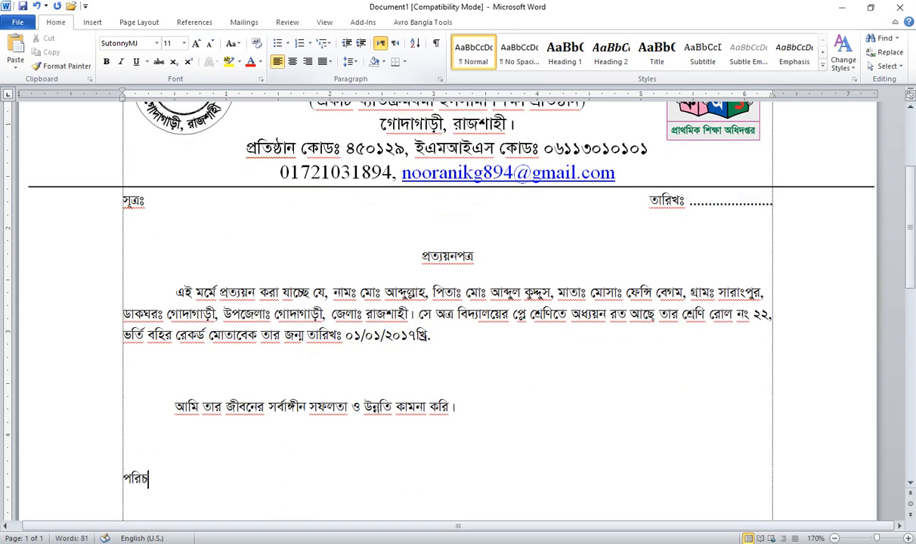
text(ালক)
key(Return)
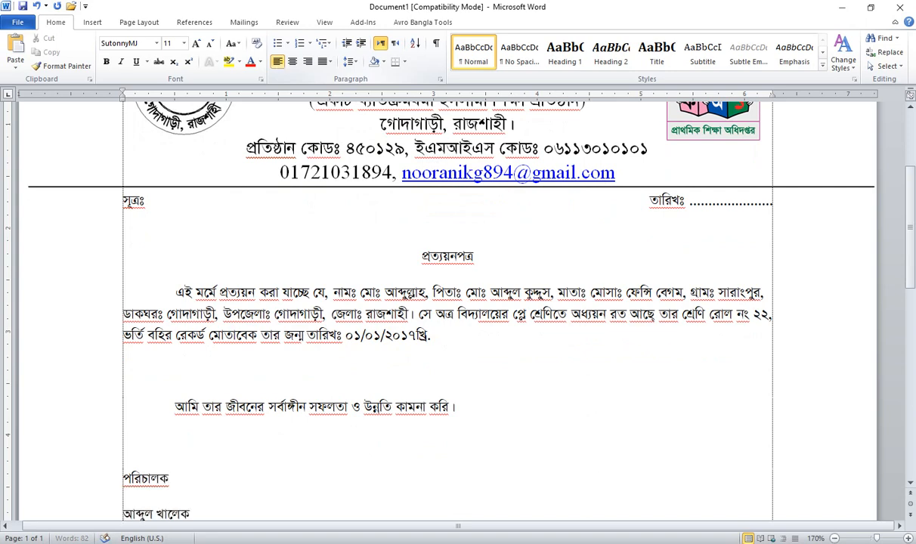
key(Return)
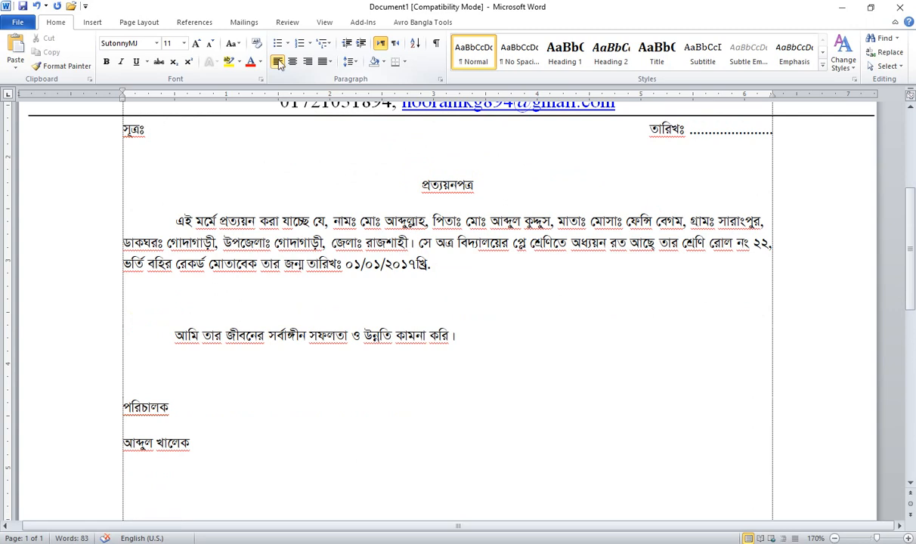
text(নূরানী কিন্ডা)
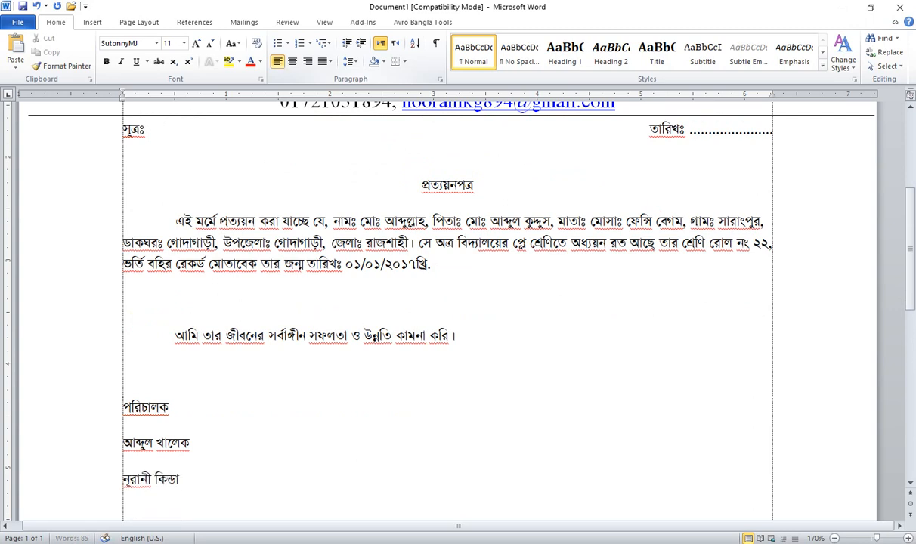
text(রগার্টেন)
key(Return)
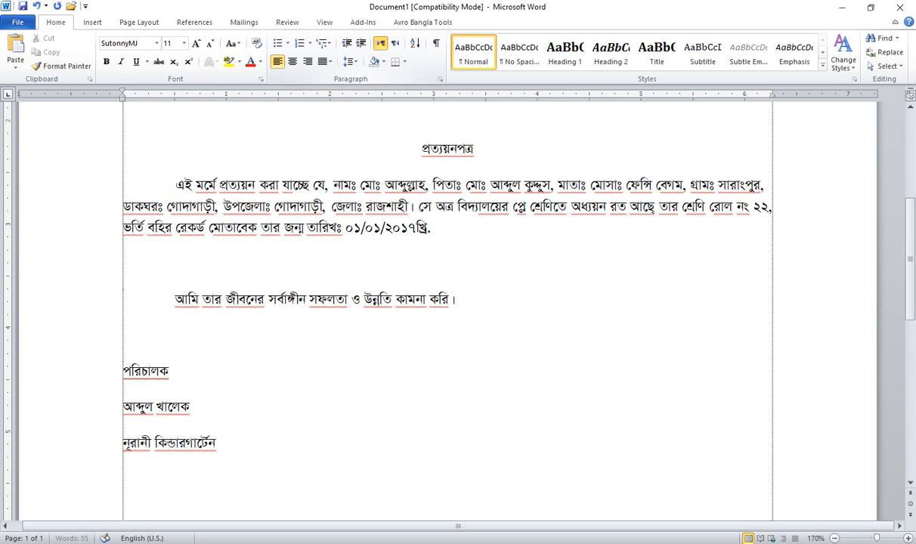
text(গোদাগাড়ী, রাজশাহী।)
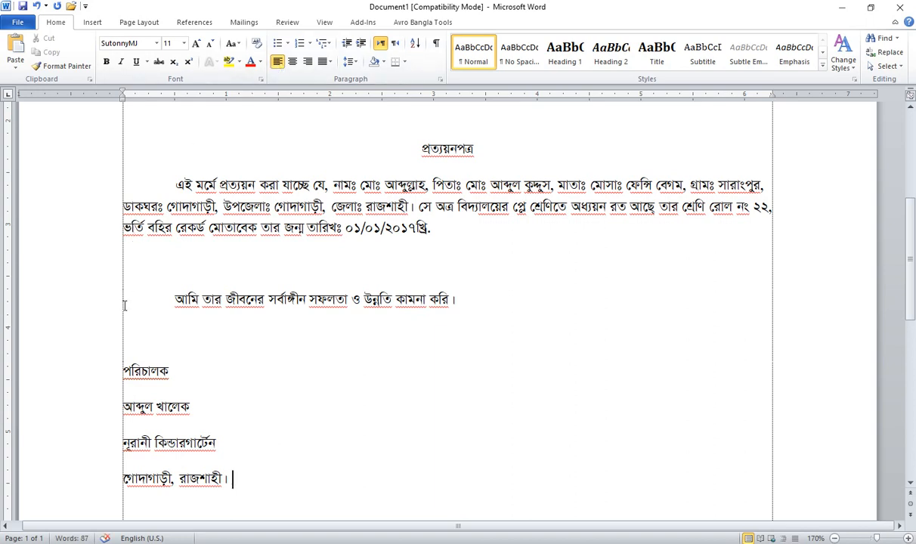
drag(96, 376, 109, 478)
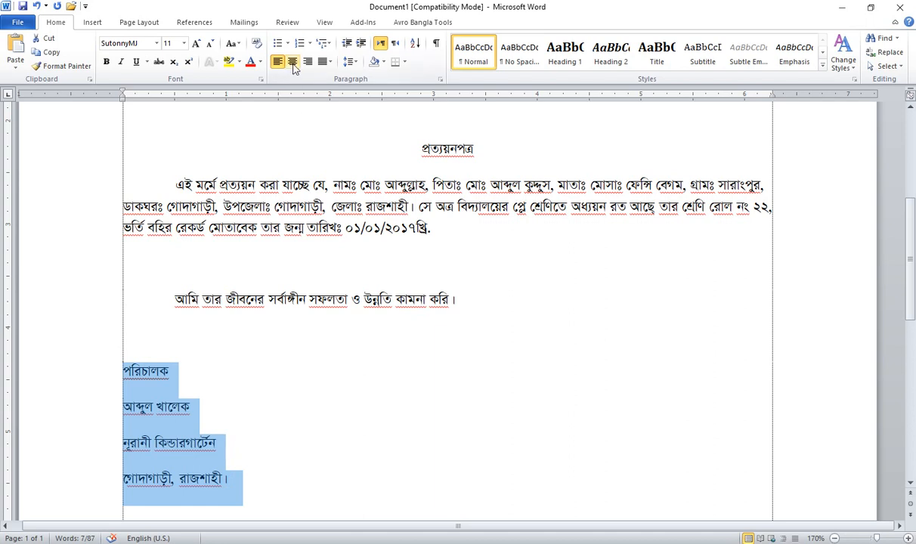
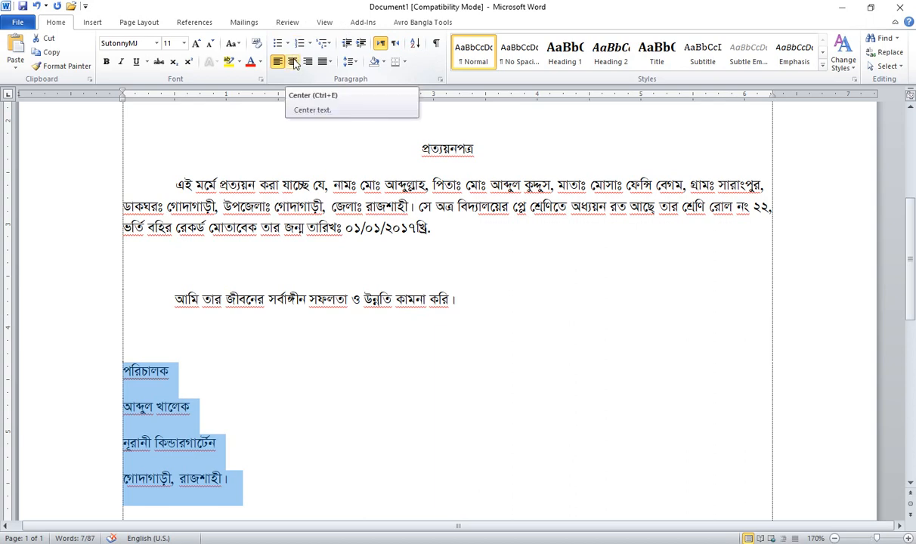
Step: Centre the four signature lines and indent them twice toward the right margin
click(294, 62)
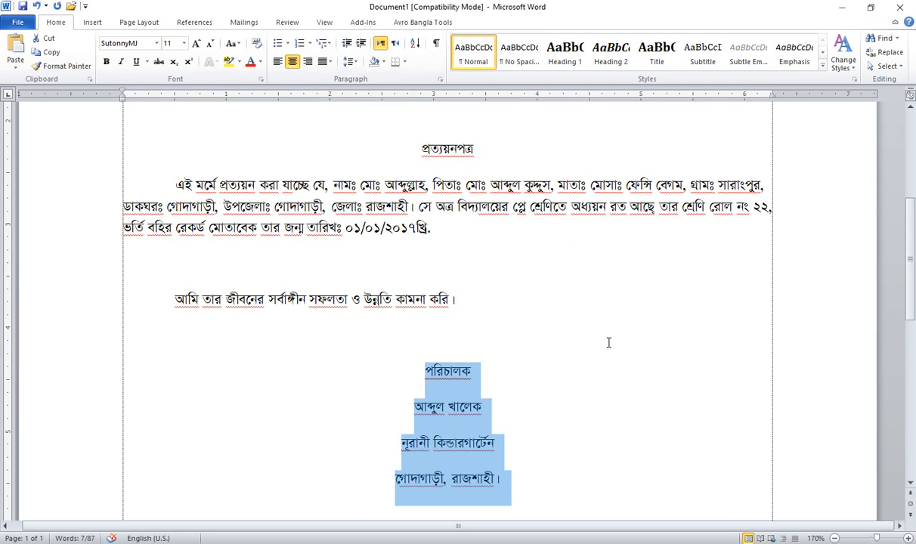
key(ctrl+m)
key(ctrl+m)
key(ctrl+m)
key(ctrl+m)
key(ctrl+m)
key(ctrl+m)
key(ctrl+m)
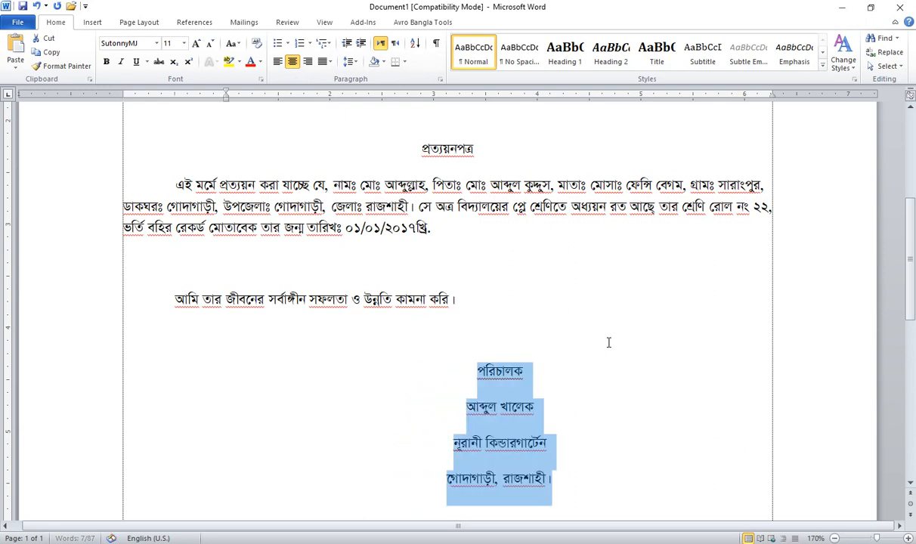
key(ctrl+m)
key(ctrl+m)
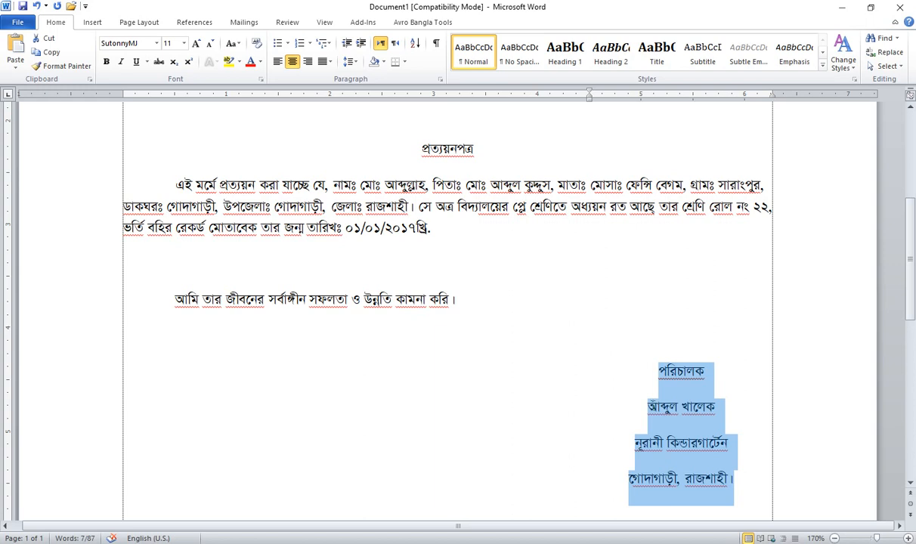
Step: Give the signature lines Single line spacing with 0 pt space after
click(633, 370)
mouse_move(629, 369)
mouse_down()
mouse_move(731, 473)
mouse_move(661, 383)
mouse_up()
click(746, 481)
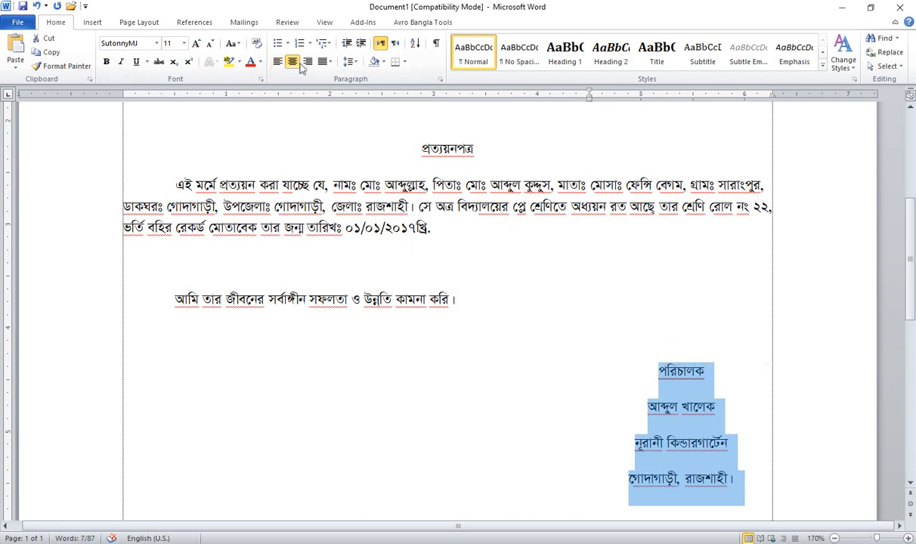
click(351, 64)
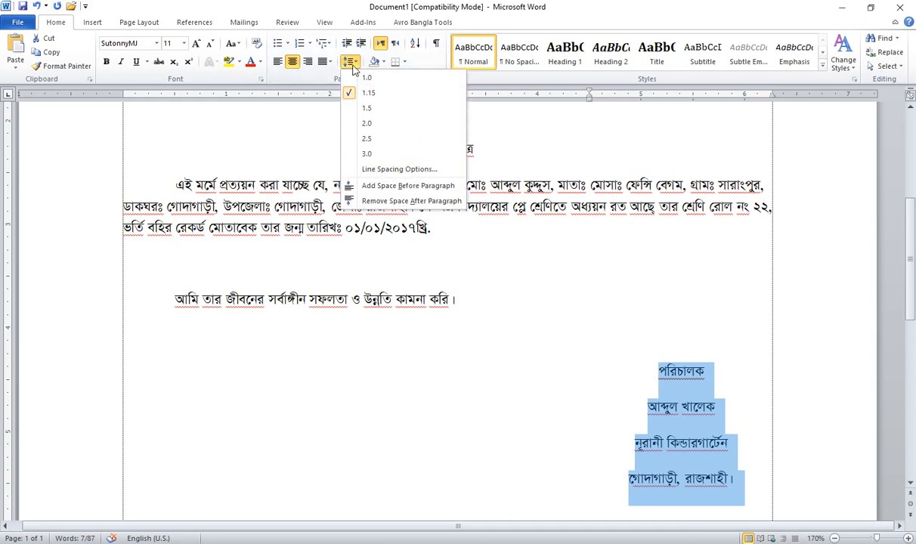
click(387, 170)
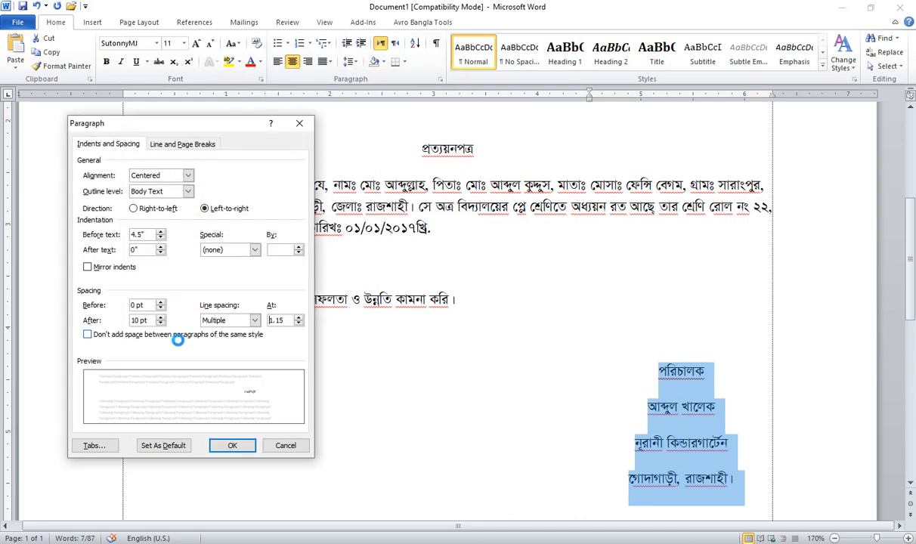
drag(152, 322, 20, 317)
text(0)
click(227, 320)
click(216, 330)
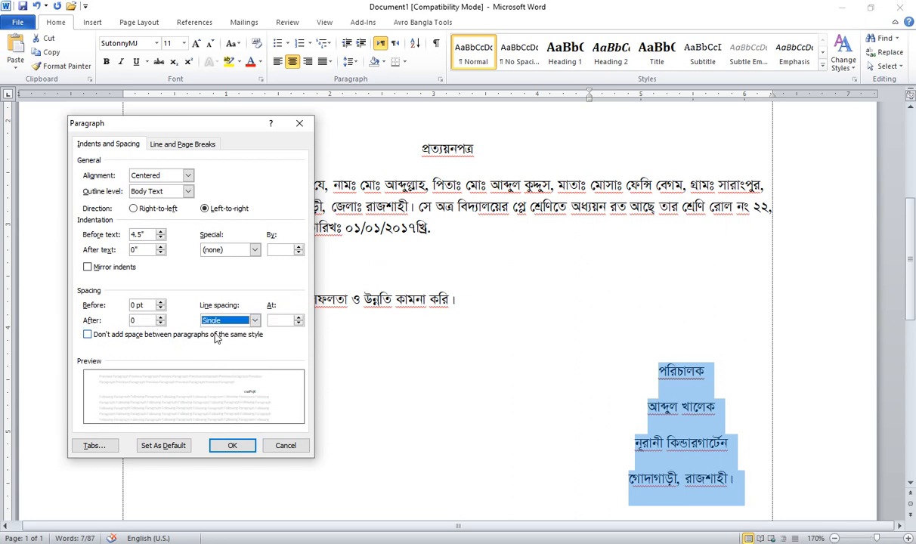
click(230, 446)
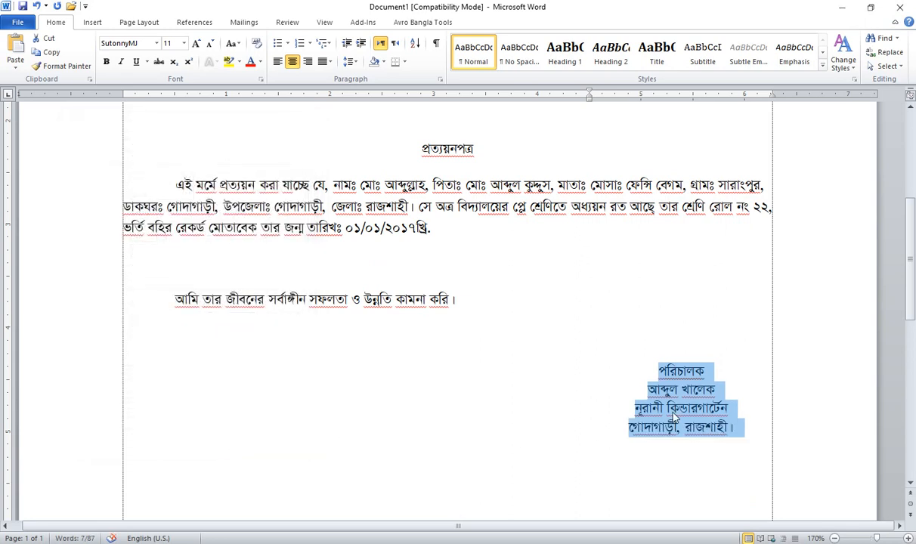
click(652, 392)
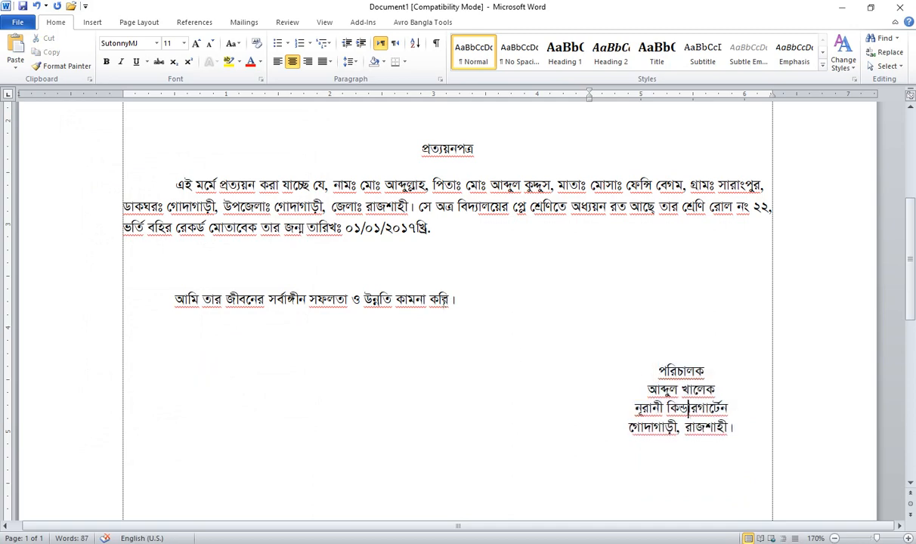
Step: Set everything from the title through the signature block to 14 pt
scroll(303, 271, up, 3)
scroll(378, 292, down, 1)
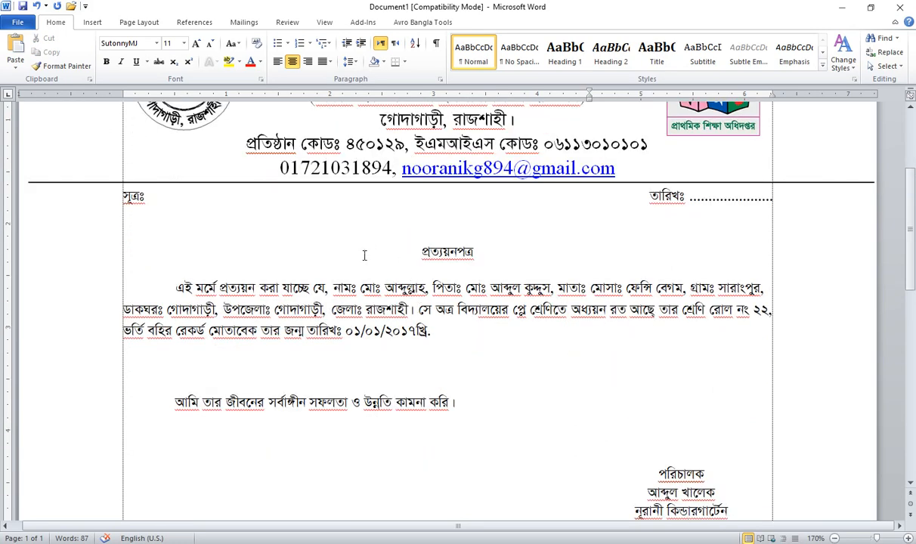
mouse_move(415, 256)
mouse_down()
mouse_move(600, 475)
mouse_move(734, 533)
mouse_move(732, 414)
mouse_move(738, 428)
mouse_up()
click(374, 206)
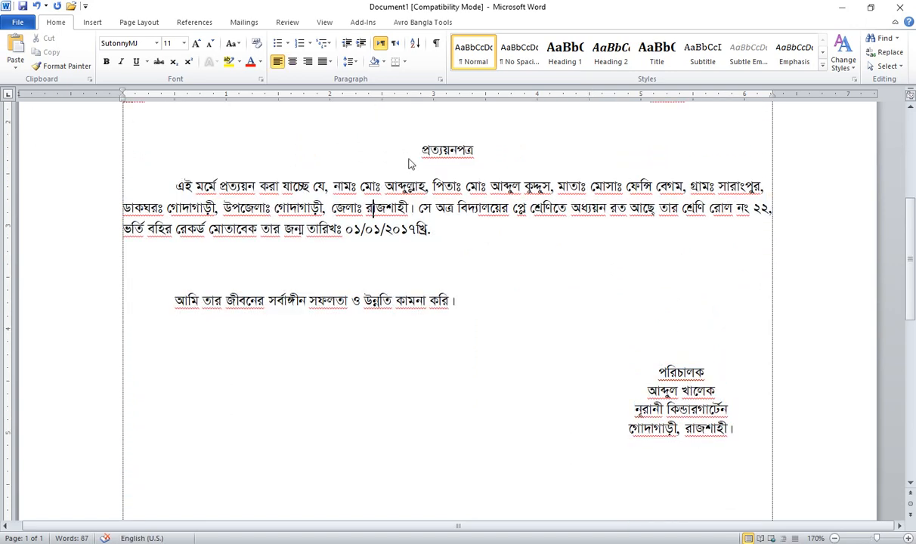
drag(410, 163, 506, 269)
click(421, 150)
mouse_move(421, 150)
mouse_down()
mouse_move(599, 354)
mouse_move(735, 429)
mouse_up()
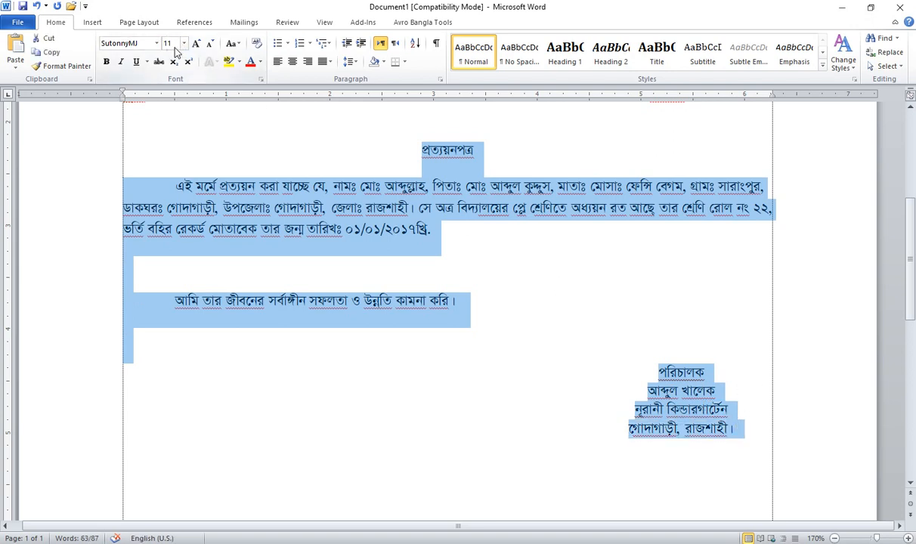
click(256, 46)
key(Return)
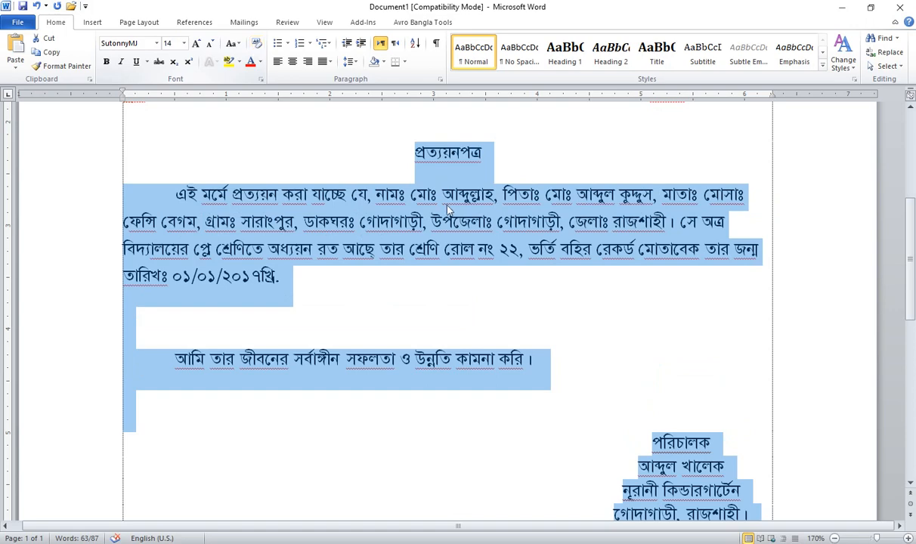
Step: Make the প্রত্যয়নপত্র title 17 pt and bold
scroll(708, 307, down, 2)
scroll(480, 236, up, 2)
drag(502, 154, 328, 144)
scroll(282, 137, up, 1)
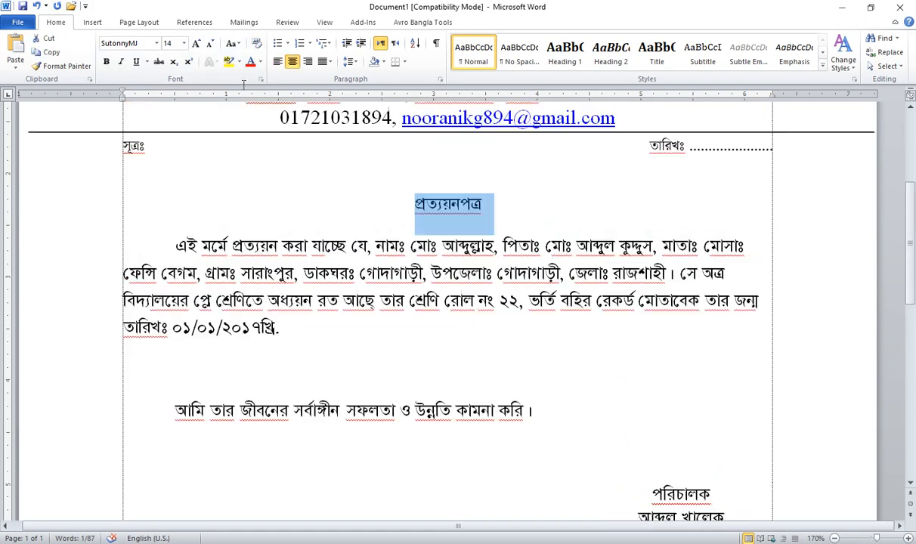
click(169, 43)
text(17)
key(Return)
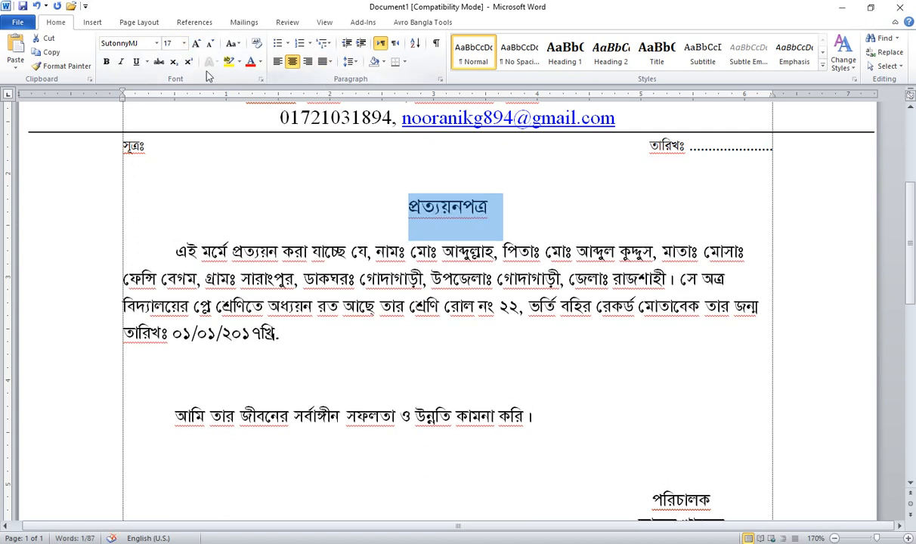
click(107, 62)
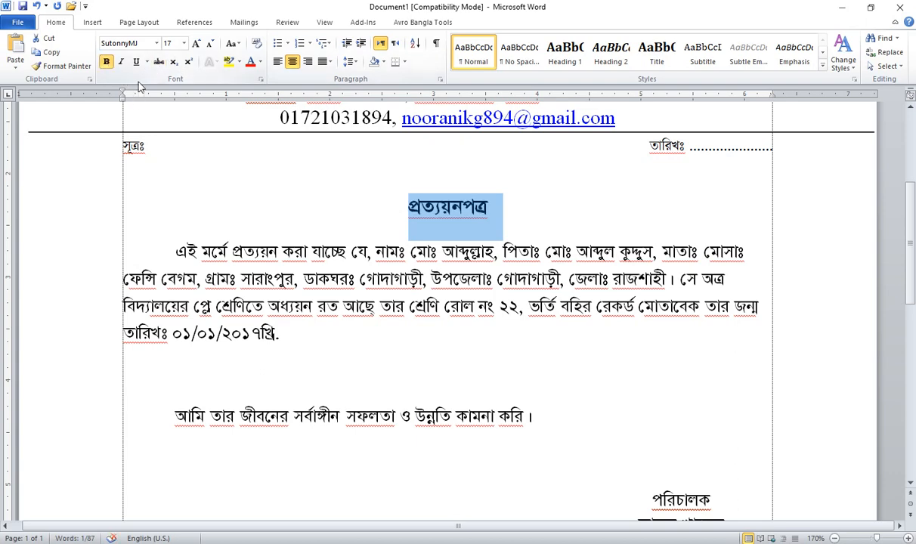
click(486, 277)
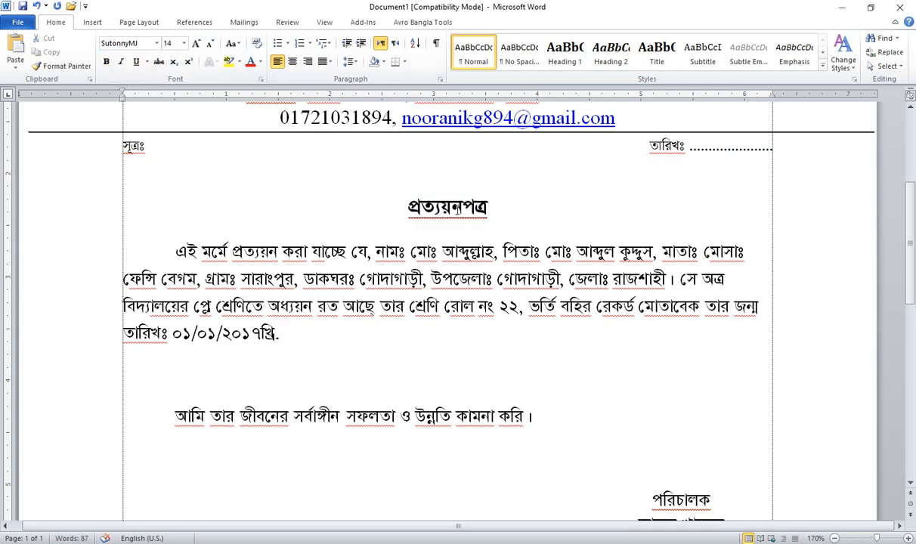
scroll(456, 225, up, 1)
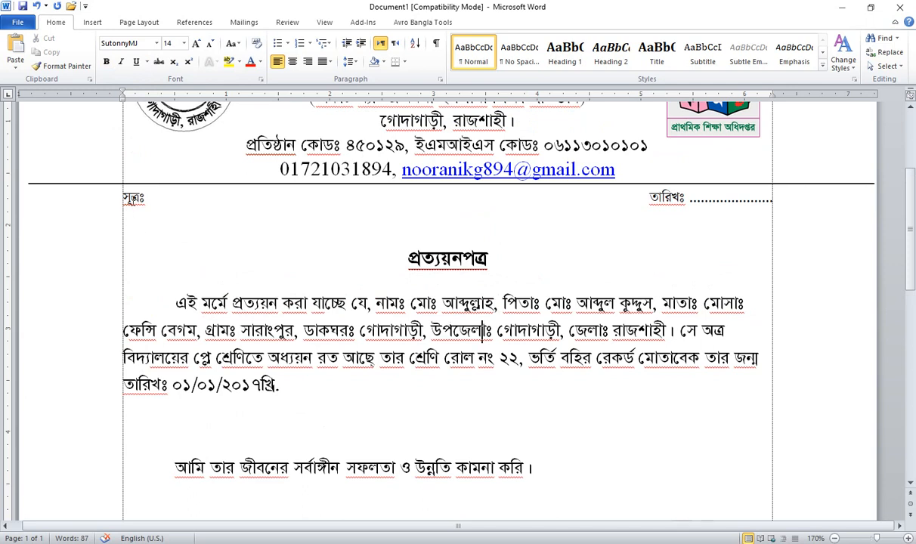
Step: Enlarge the font size of the সূত্রঃ / তারিখঃ line
click(104, 200)
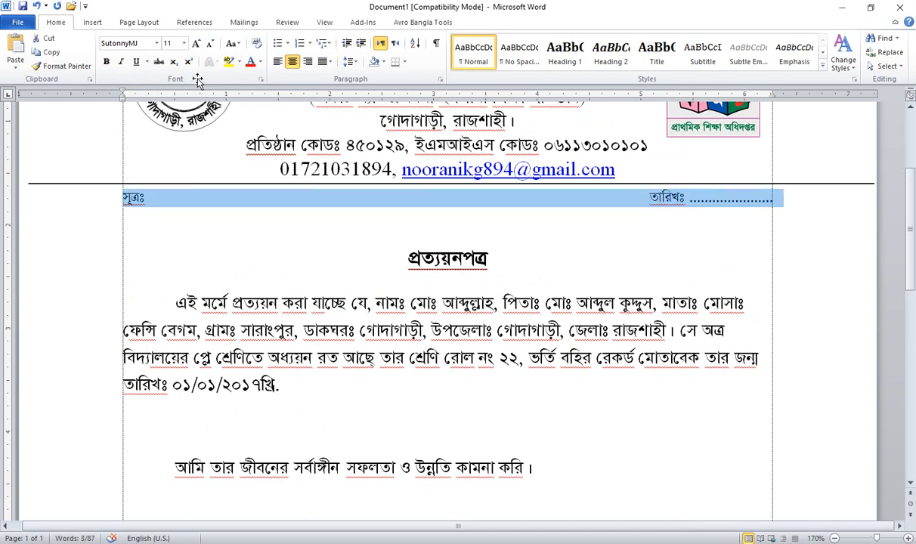
click(171, 43)
text(1)
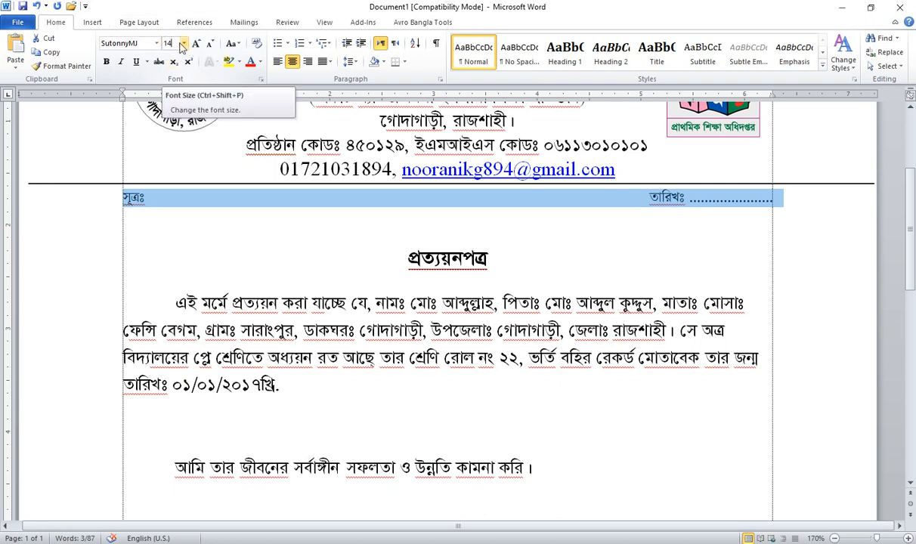
key(Return)
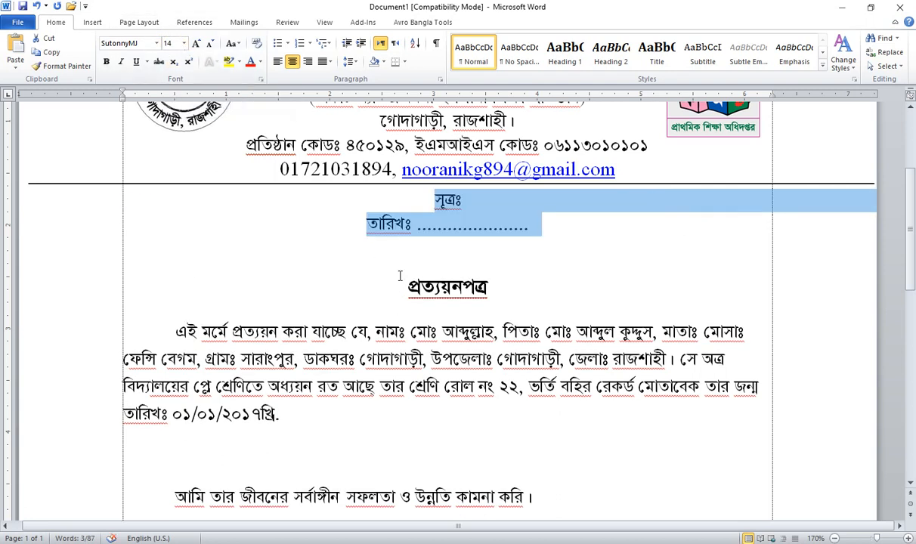
Step: Delete the extra spaces so তারিখঃ and its dotted line rejoin the সূত্রঃ line
click(367, 219)
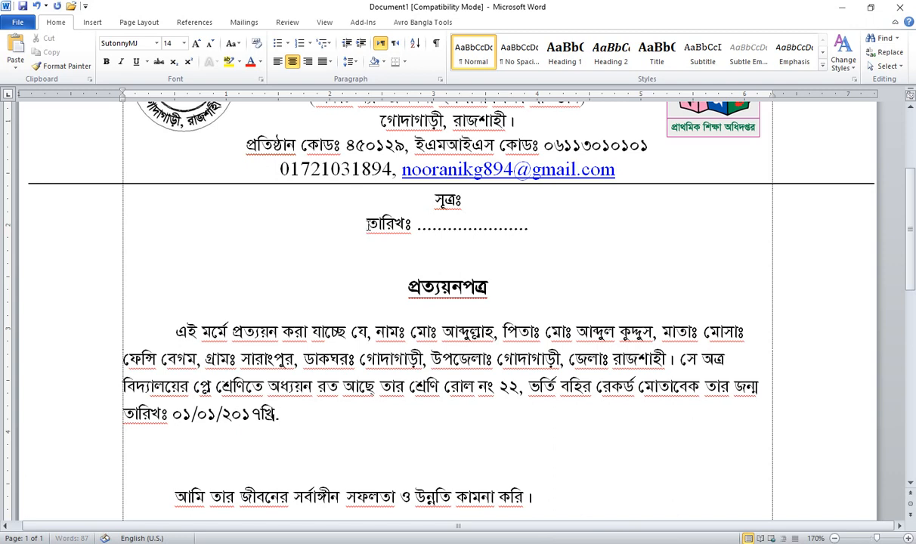
key(BackSpace)
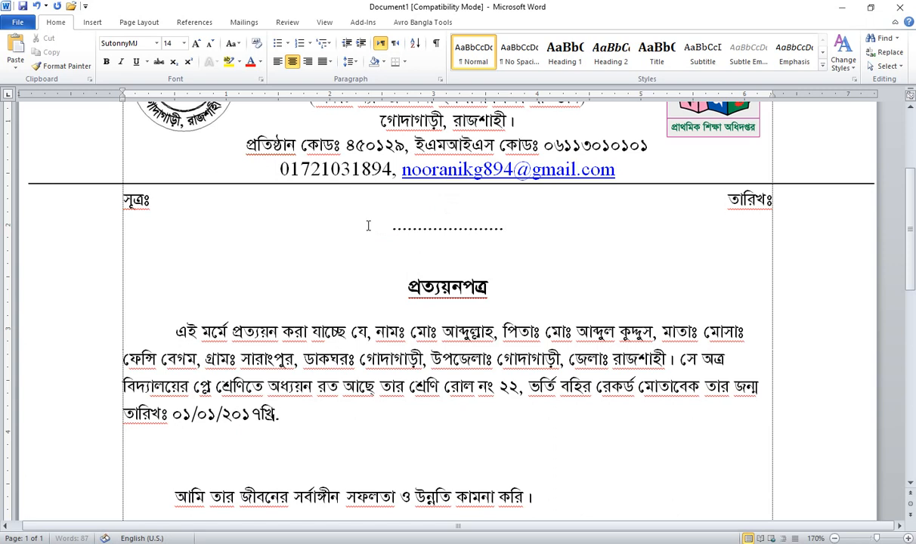
key(BackSpace)
key(BackSpace)
key(BackSpace)
key(BackSpace)
key(BackSpace)
key(BackSpace)
key(BackSpace)
key(BackSpace)
key(BackSpace)
key(BackSpace)
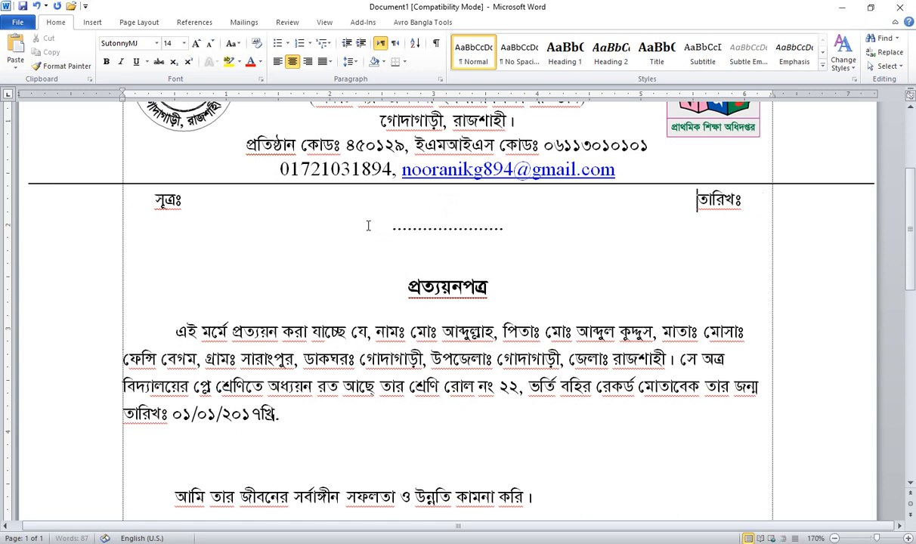
key(BackSpace)
key(BackSpace)
key(BackSpace)
key(BackSpace)
key(BackSpace)
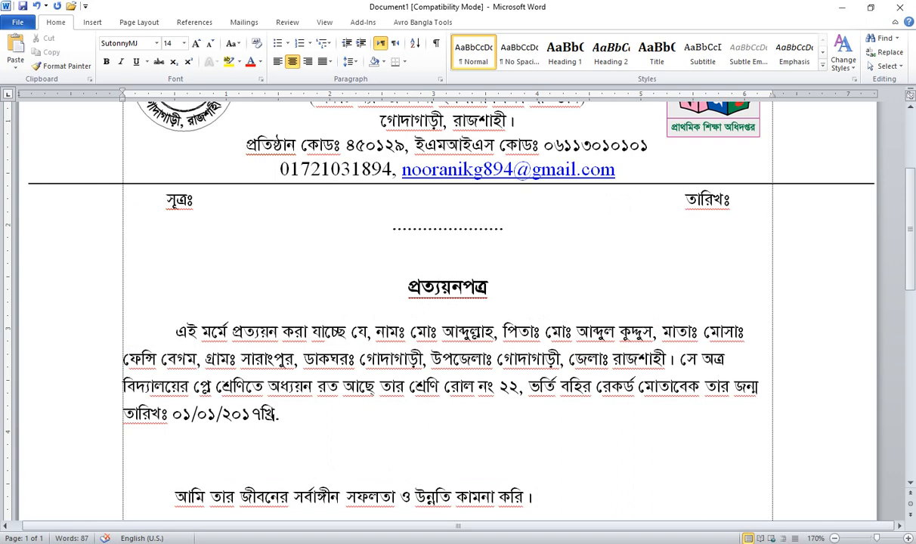
key(BackSpace)
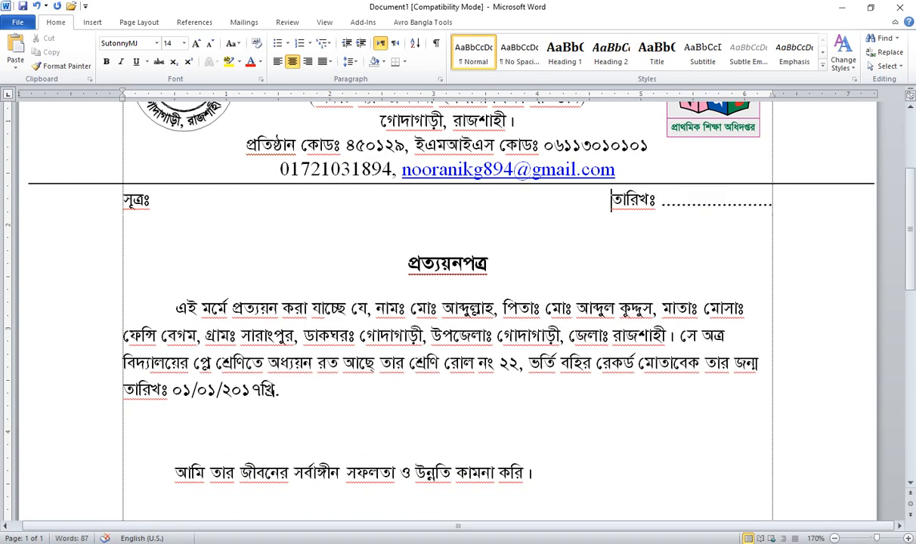
scroll(476, 324, down, 2)
scroll(522, 240, up, 2)
Step: Apply Justify alignment to the body paragraph starting with মোসাঃ
drag(707, 309, 762, 365)
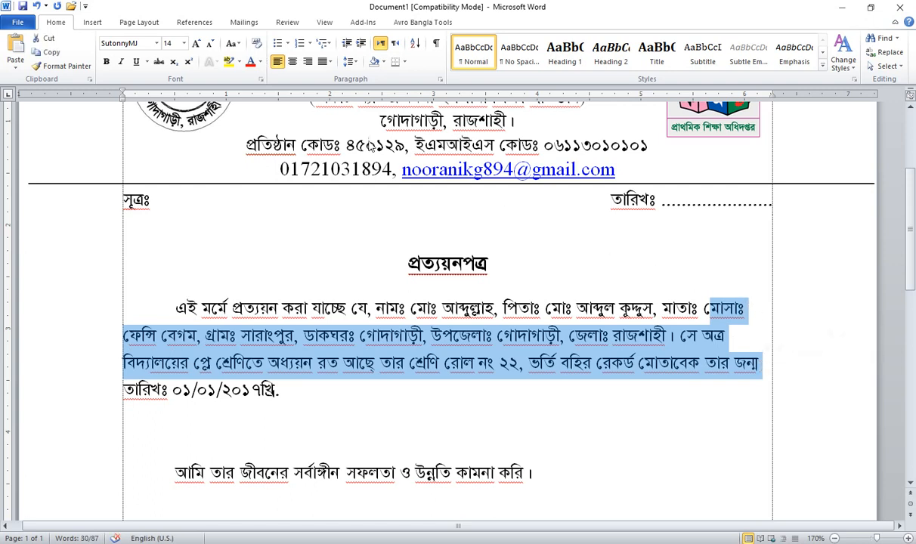
click(329, 64)
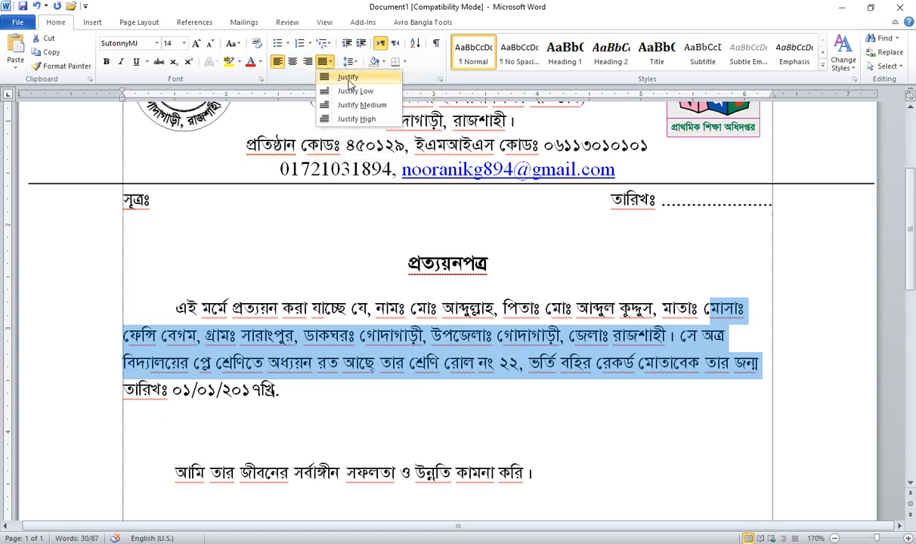
click(335, 79)
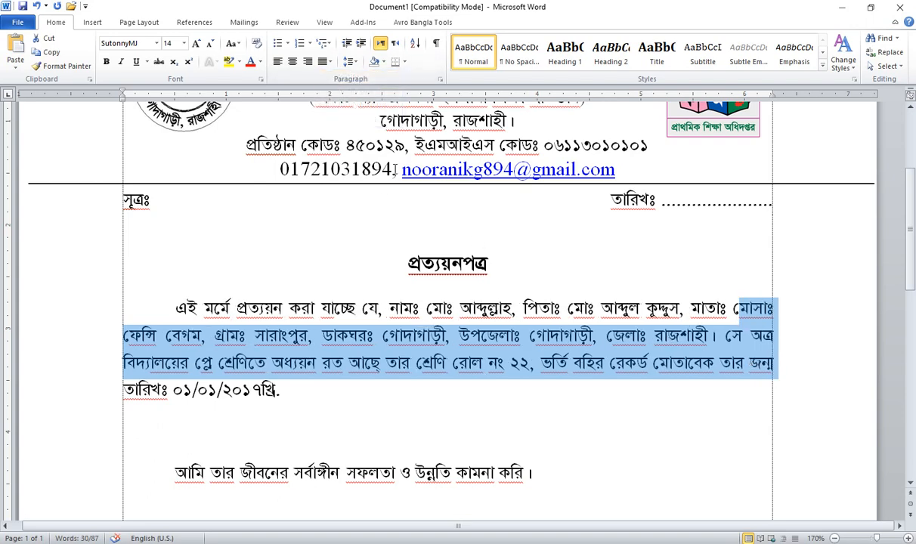
click(383, 335)
scroll(313, 342, down, 4)
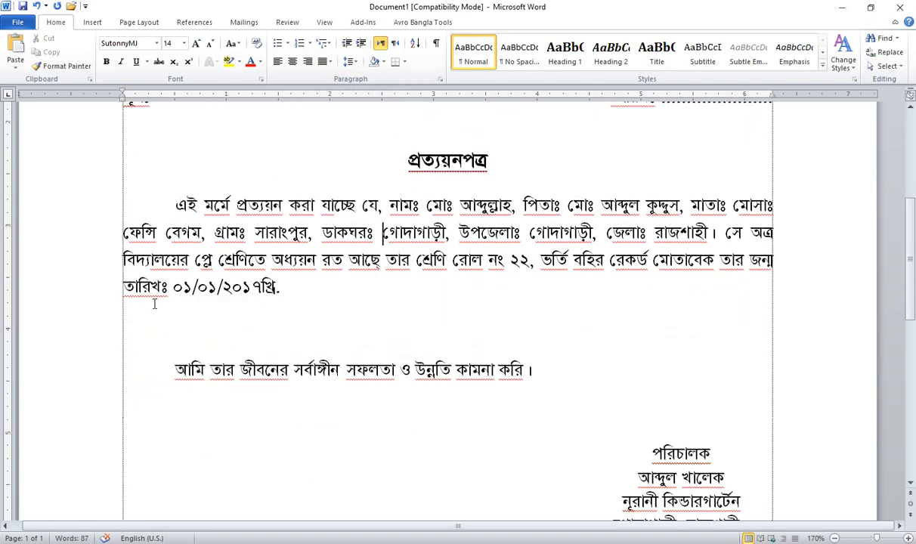
scroll(538, 341, up, 1)
scroll(538, 341, up, 1)
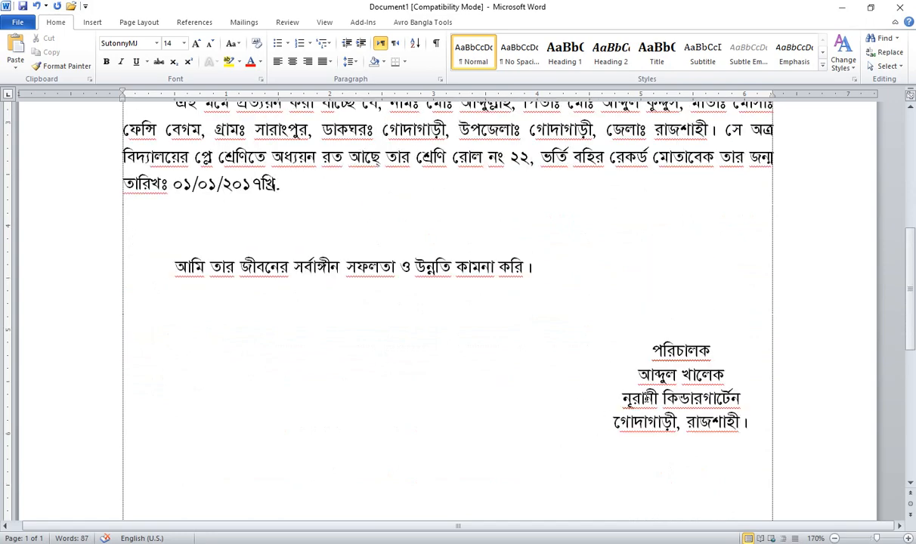
scroll(525, 371, up, 5)
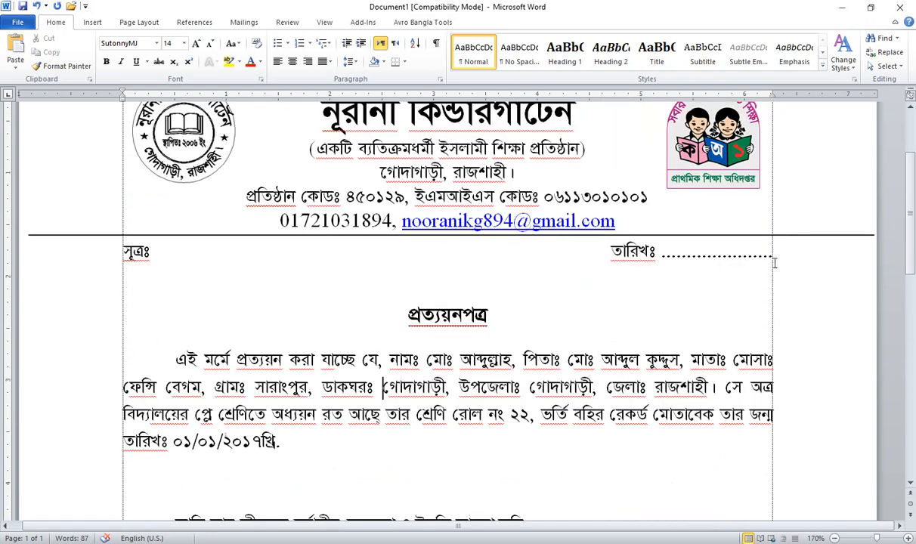
Step: Overwrite the dotted line after তারিখঃ with ০৩/০২/২০২৩খ্রি
drag(772, 256, 662, 256)
click(736, 270)
drag(772, 256, 664, 260)
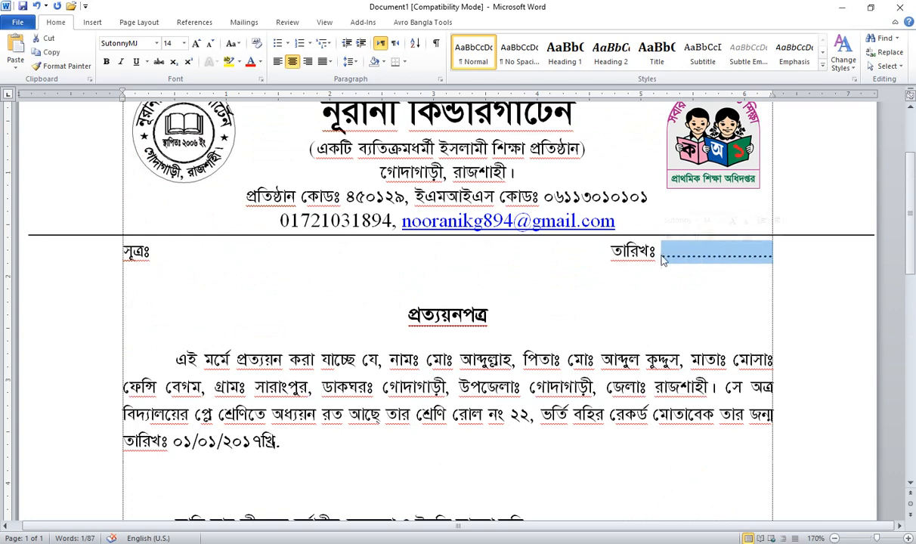
scroll(662, 263, down, 2)
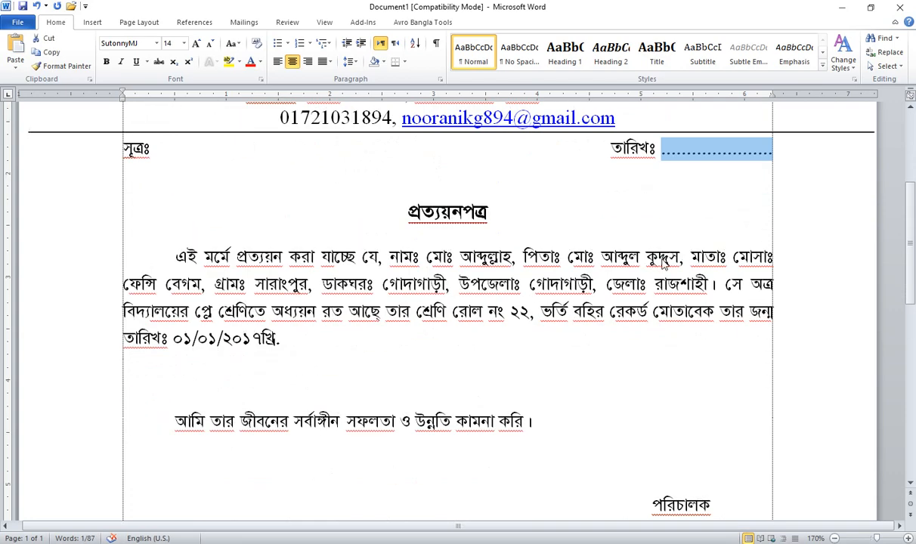
scroll(656, 271, up, 2)
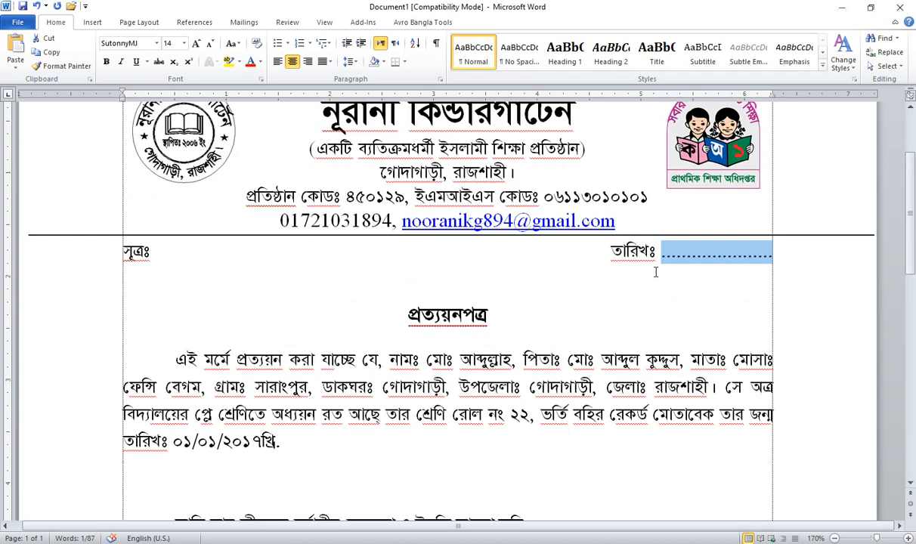
text(০৩/০২)
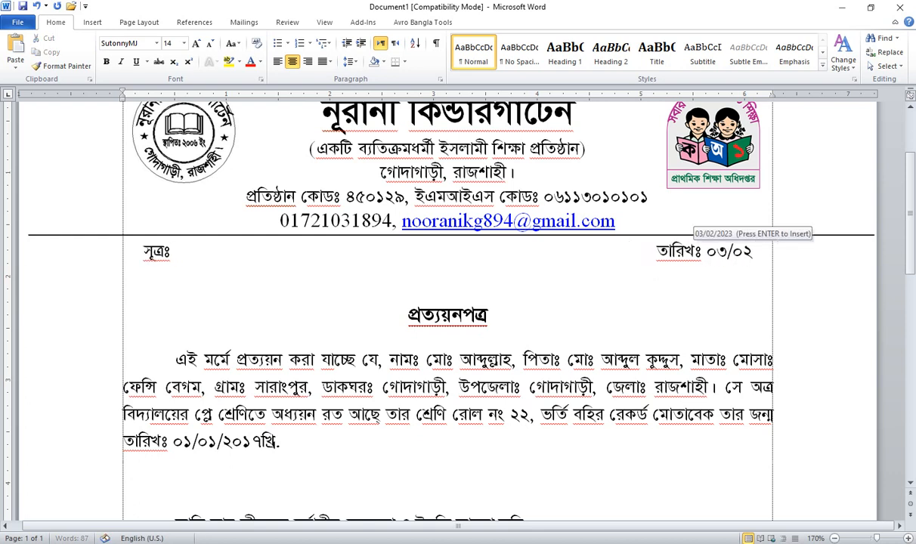
text(/২০২৩)
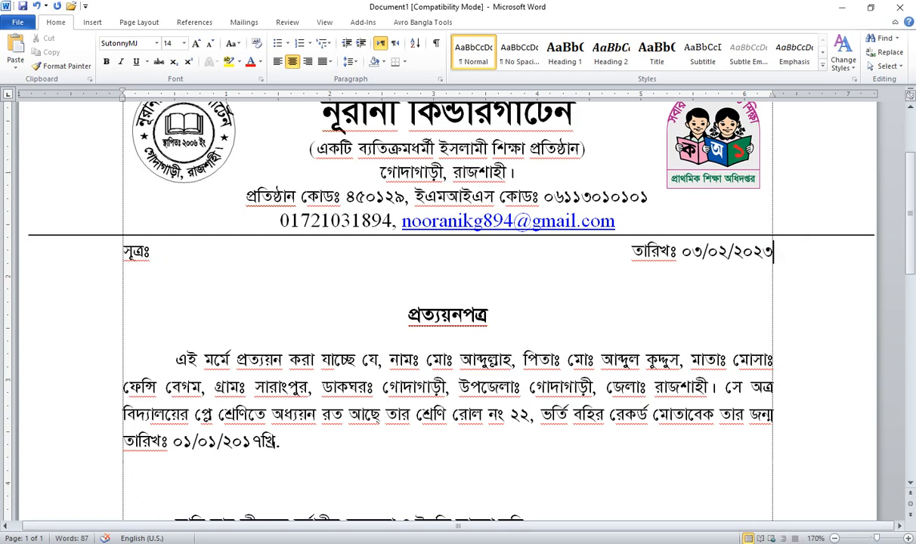
text(খ্রি.)
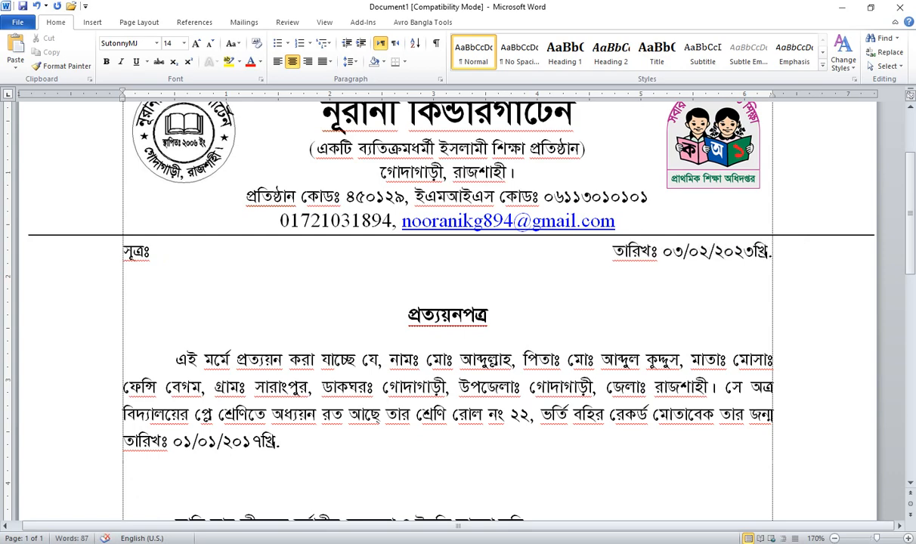
scroll(468, 333, down, 6)
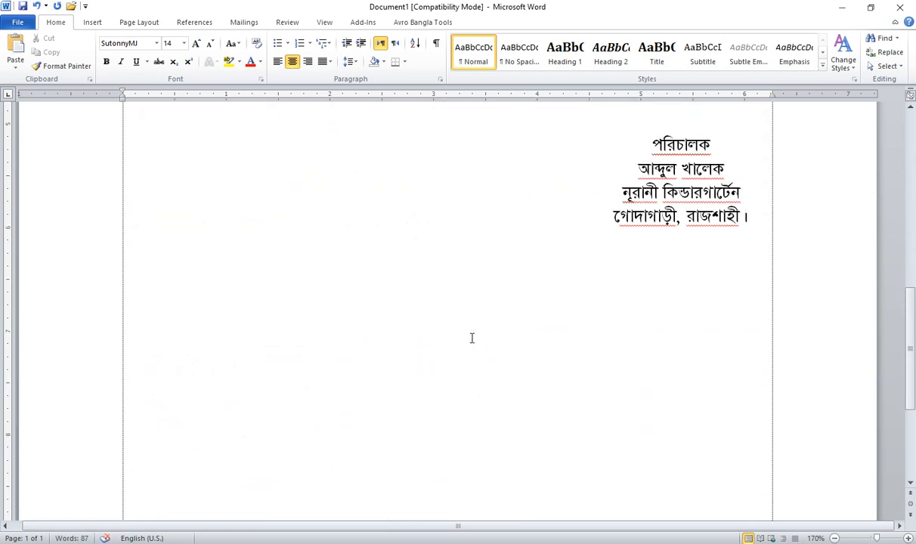
scroll(468, 334, up, 3)
scroll(451, 301, up, 5)
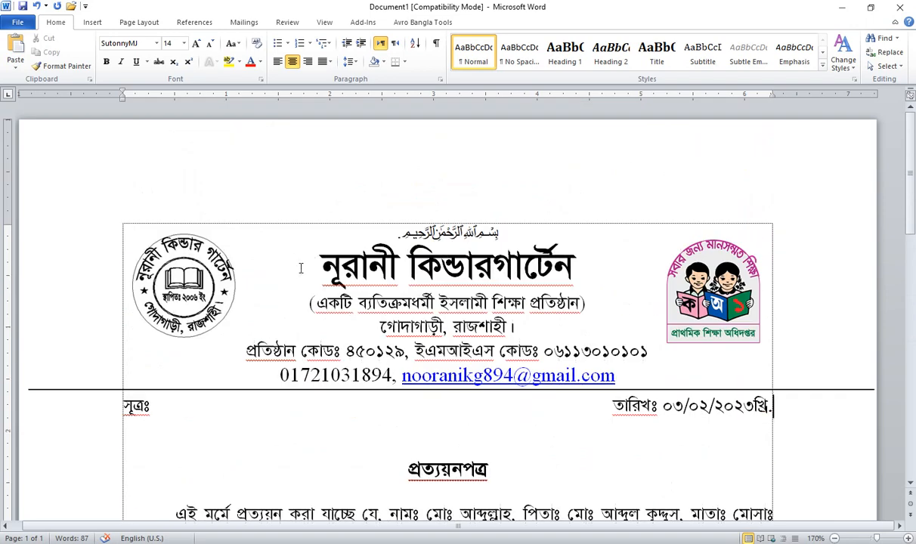
click(344, 353)
click(188, 270)
click(695, 280)
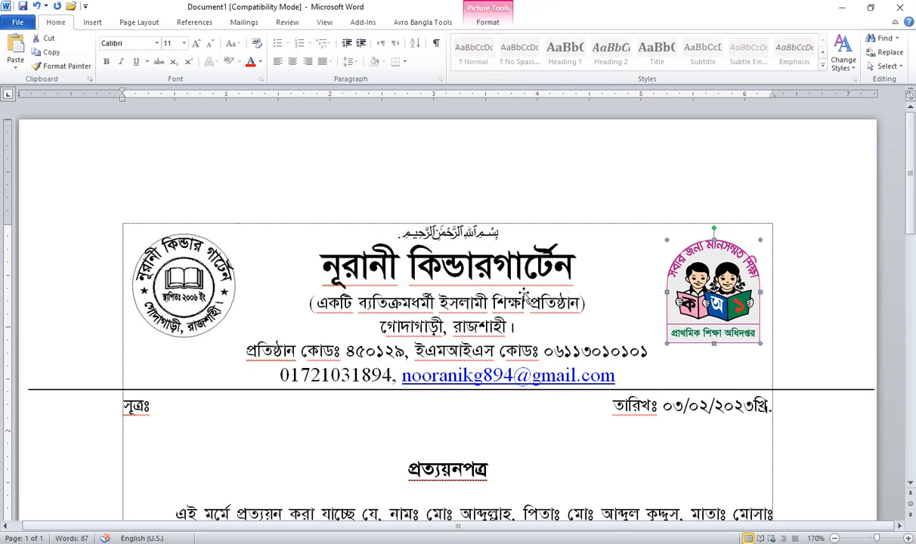
scroll(498, 280, down, 2)
click(267, 277)
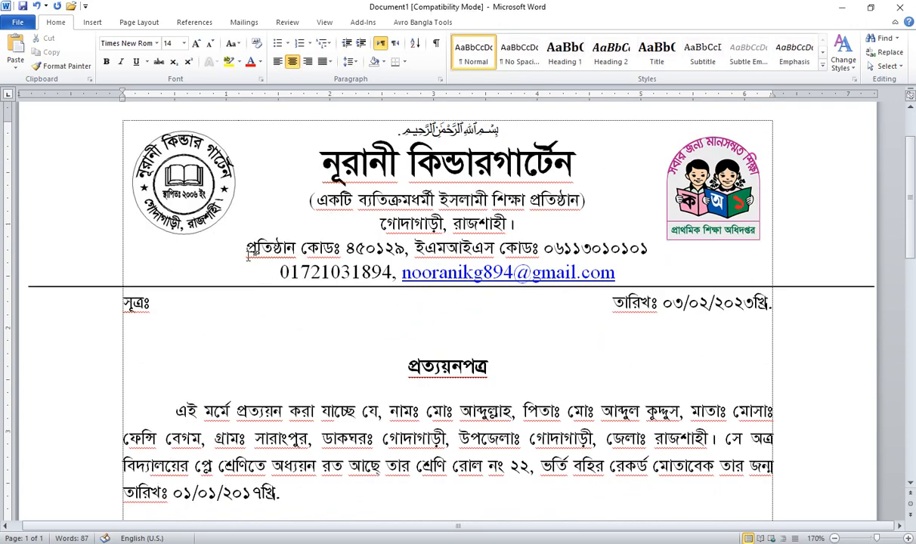
drag(281, 210, 644, 272)
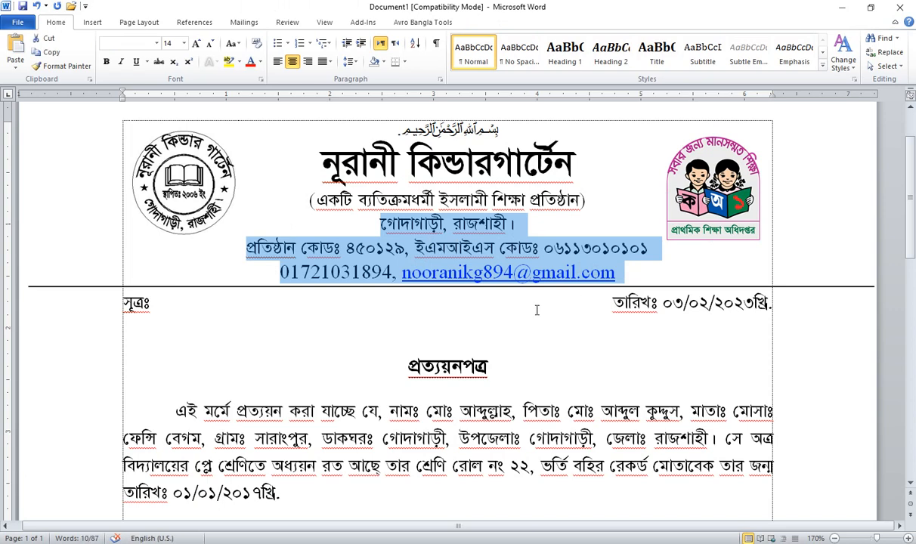
scroll(167, 273, down, 1)
click(144, 252)
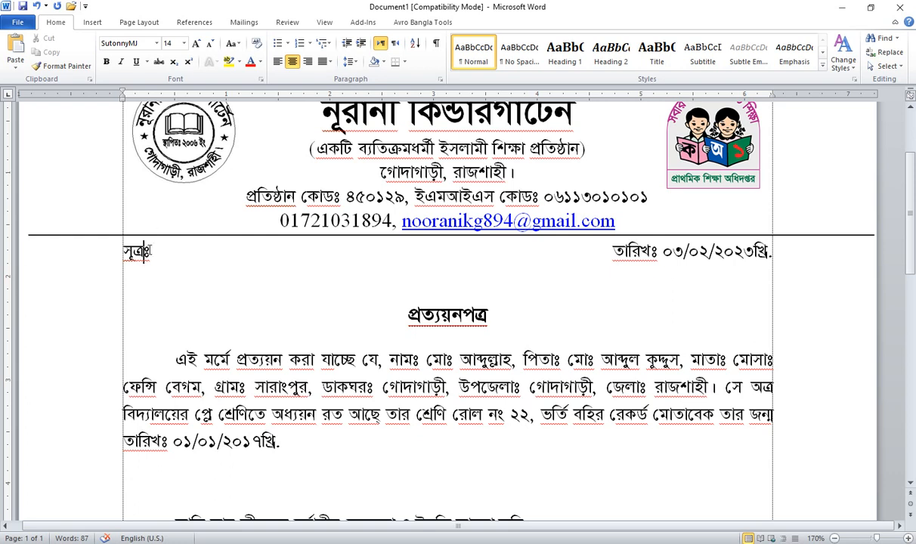
scroll(246, 299, down, 1)
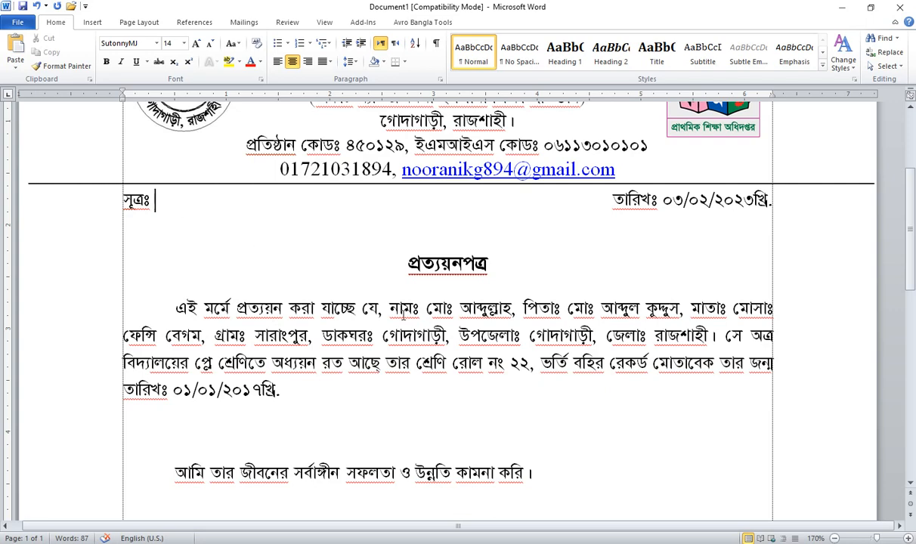
scroll(359, 319, down, 2)
scroll(359, 322, up, 2)
scroll(339, 327, down, 9)
scroll(301, 339, up, 8)
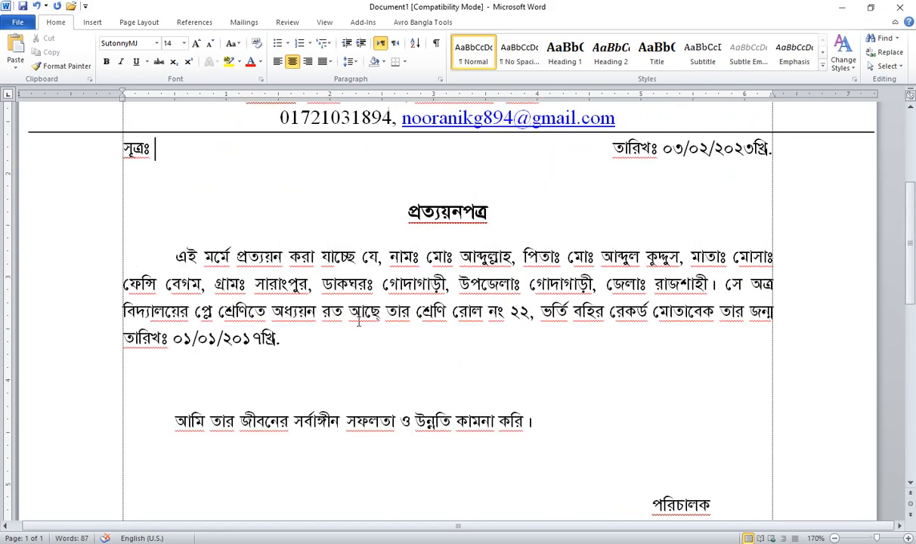
scroll(366, 311, up, 2)
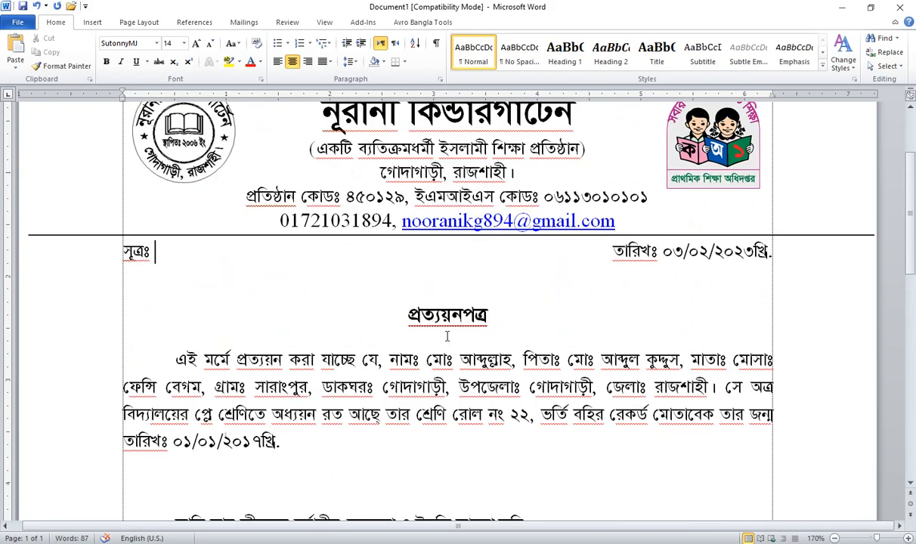
Step: Remove the underline from the প্রত্যয়নপত্র title
drag(477, 307, 337, 304)
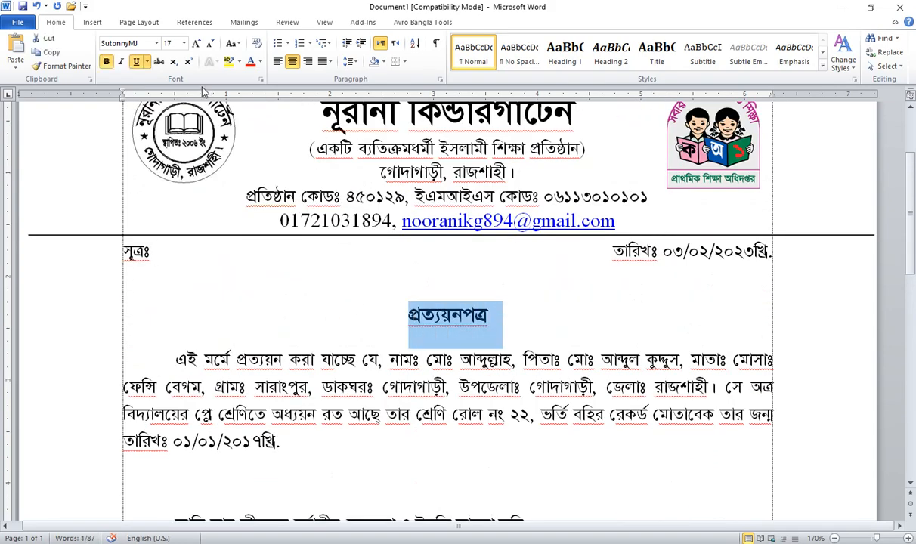
click(136, 61)
click(517, 316)
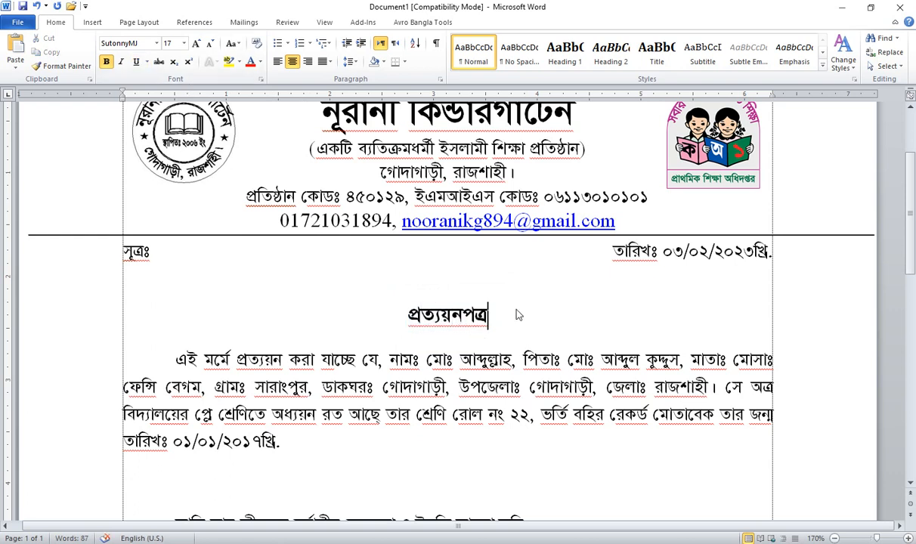
Step: Draw a Rounded Rectangle around the প্রত্যয়নপত্র heading
click(100, 25)
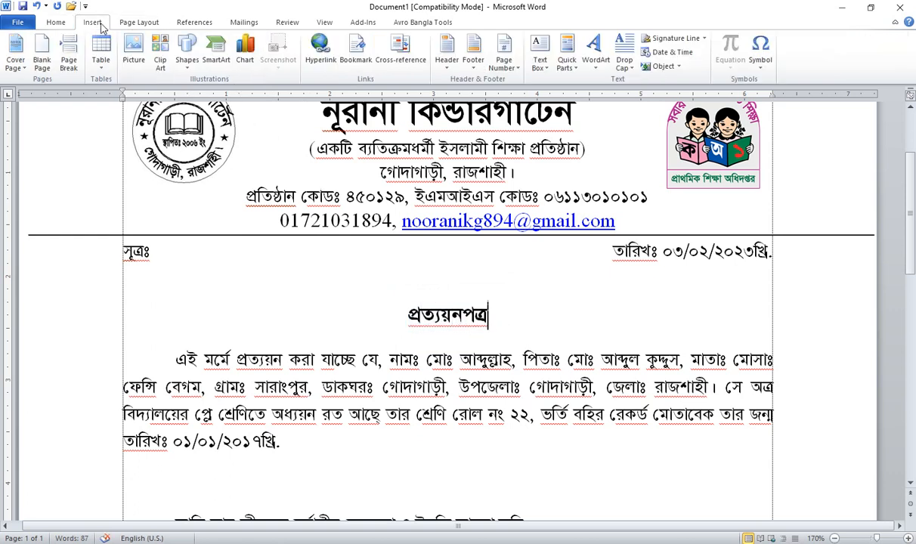
click(187, 57)
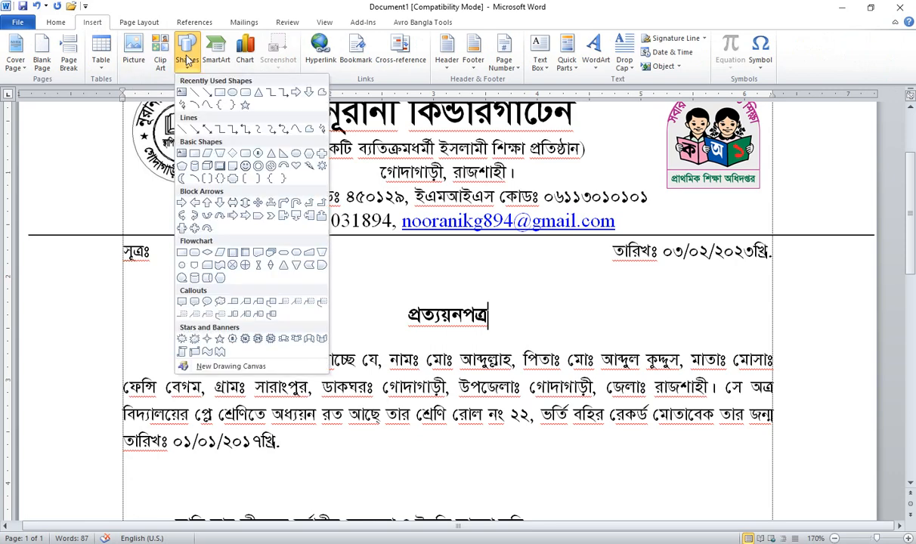
click(233, 91)
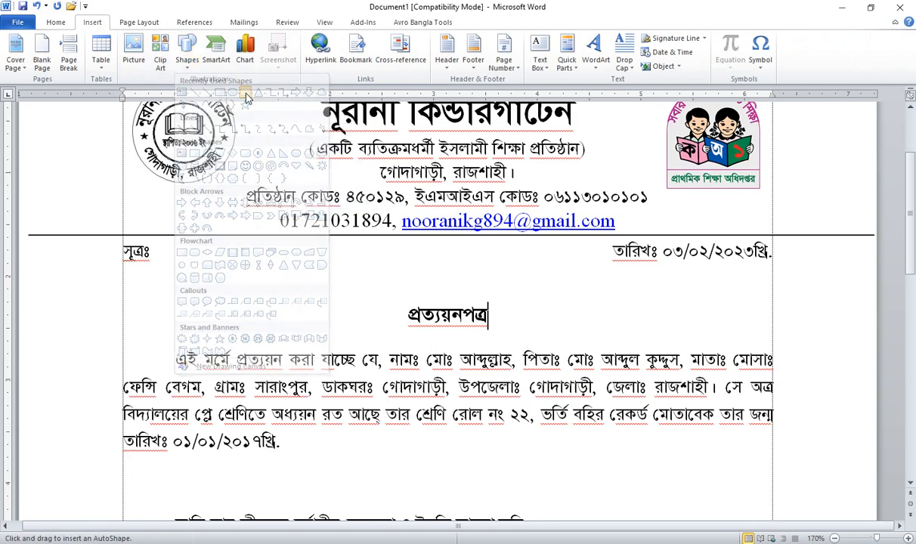
mouse_move(394, 298)
mouse_down()
mouse_move(475, 333)
mouse_move(522, 334)
mouse_move(511, 331)
mouse_up()
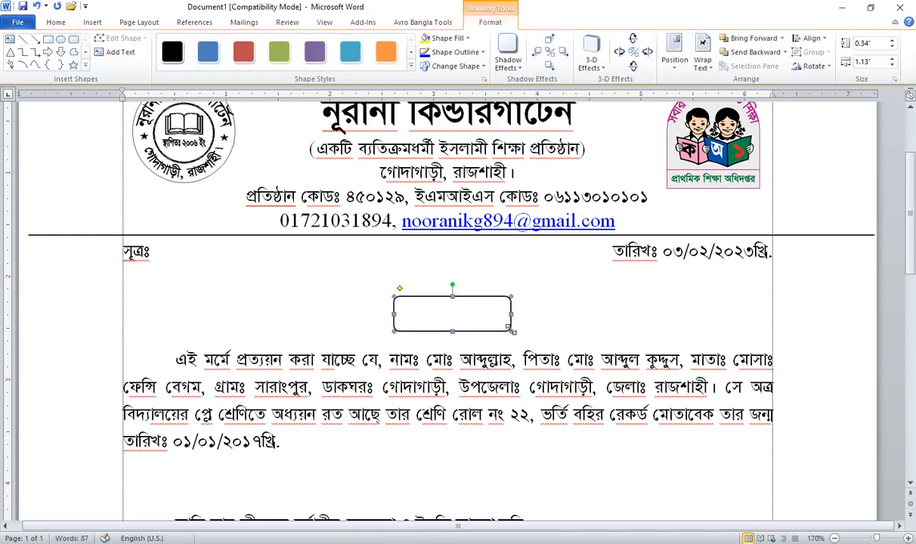
key(Left)
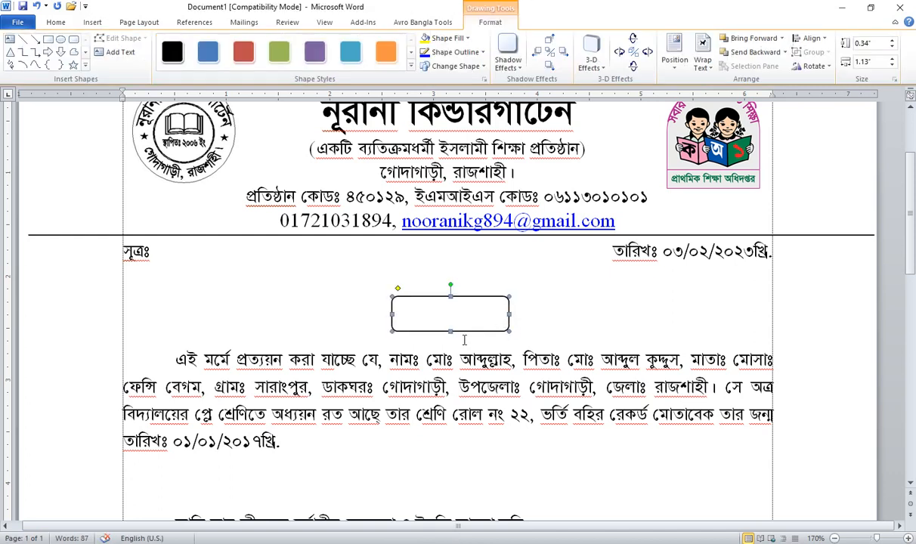
click(439, 350)
click(468, 318)
Step: Adjust the rectangle's corner handle until the box becomes a pill shape
drag(398, 288, 436, 288)
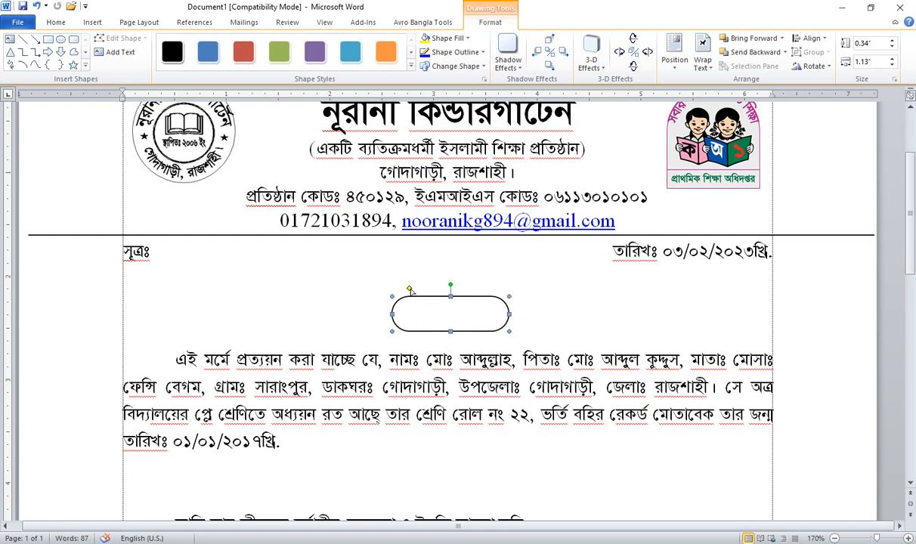
drag(409, 290, 375, 289)
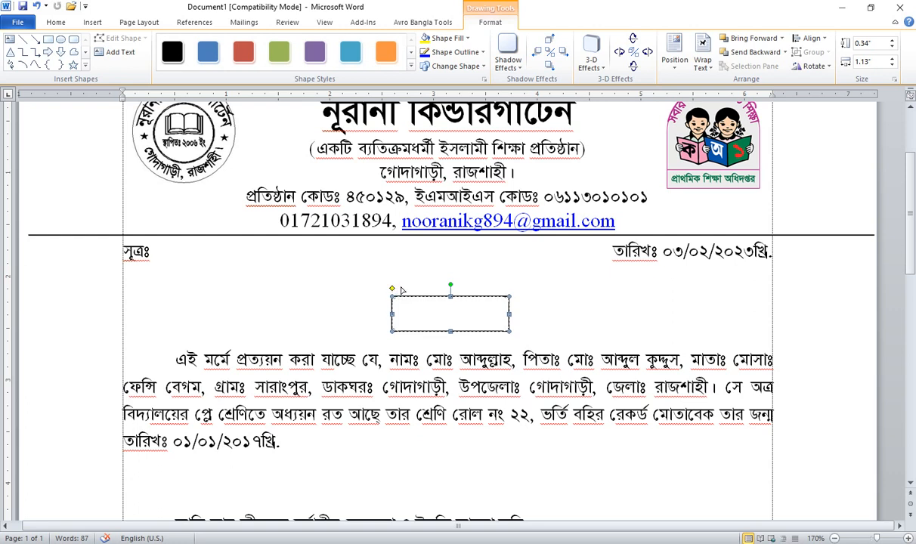
drag(393, 288, 400, 288)
drag(401, 290, 409, 289)
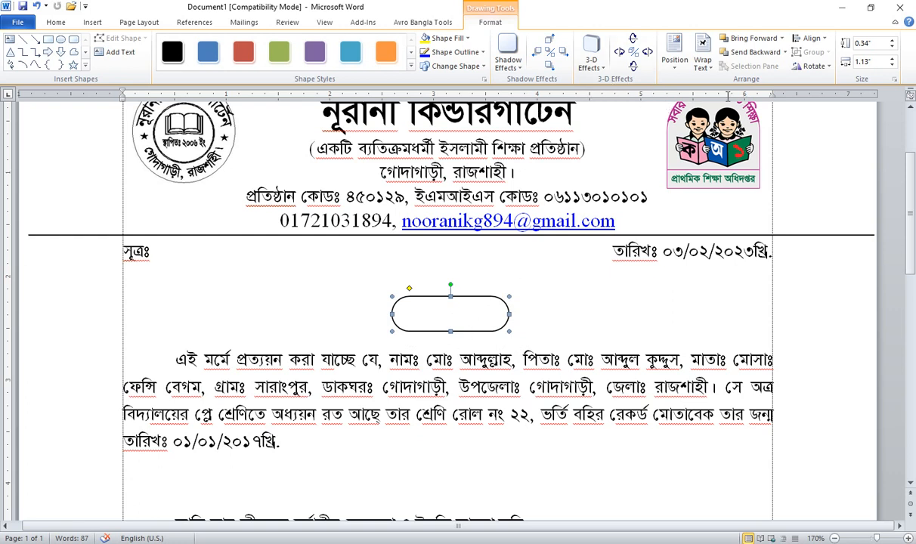
click(703, 65)
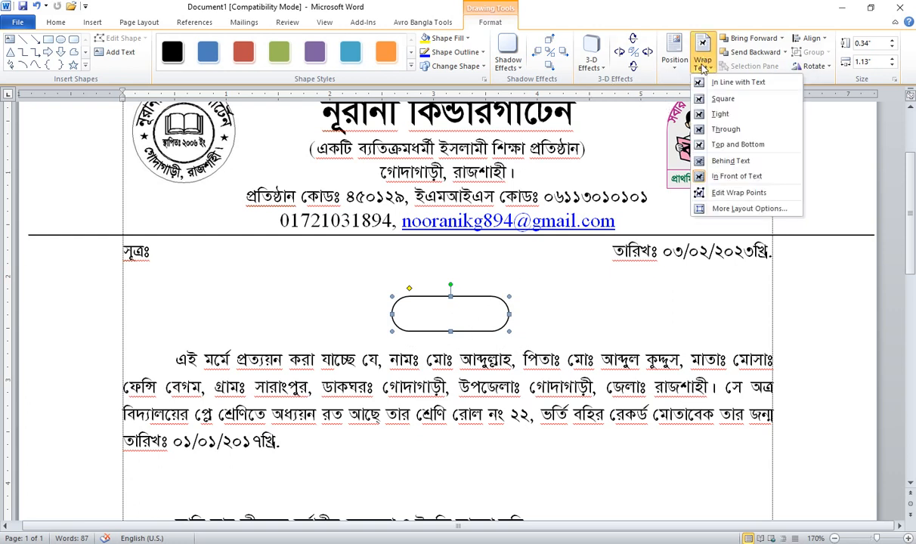
Step: Set the pill box to Behind Text and fill it light orange
click(730, 161)
click(513, 330)
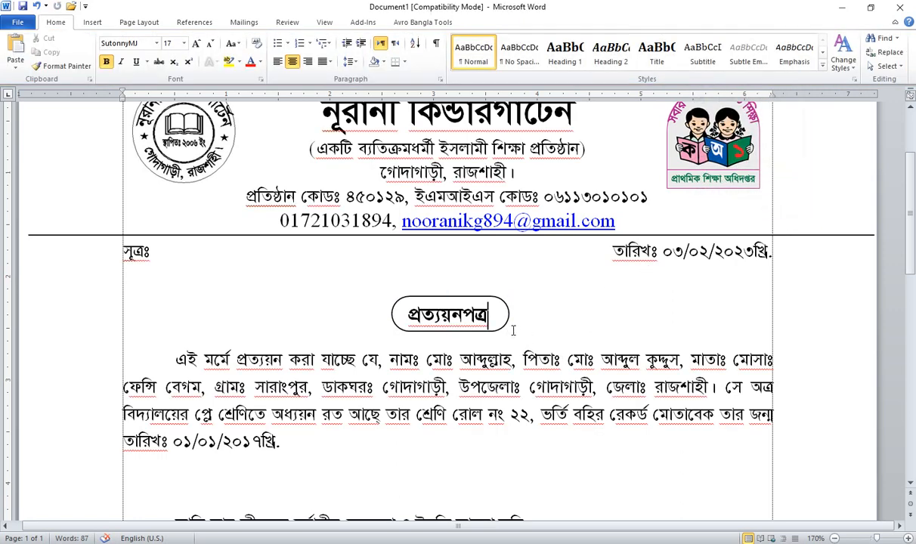
click(506, 307)
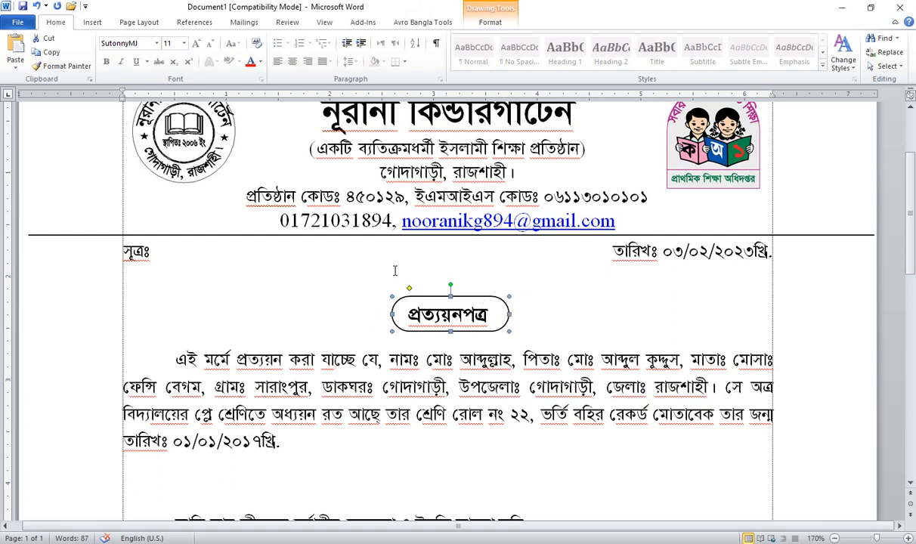
click(488, 22)
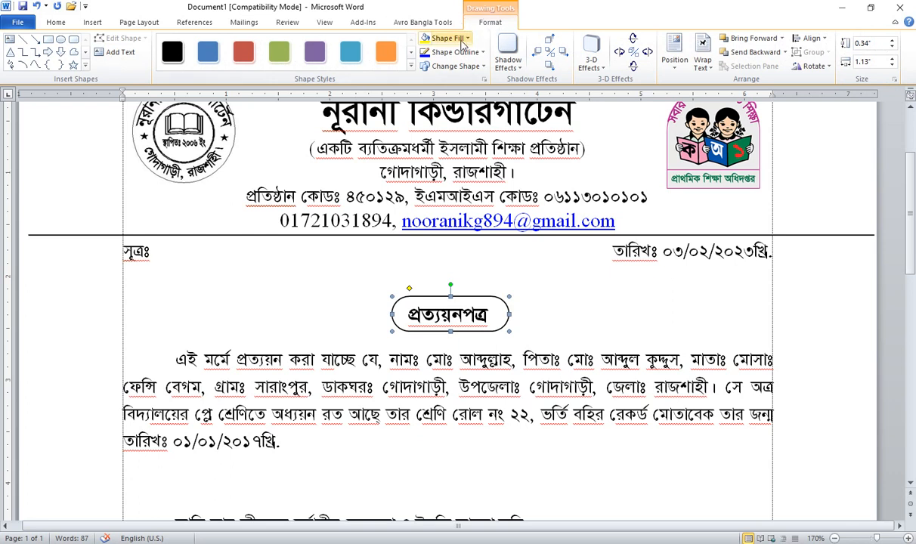
click(461, 41)
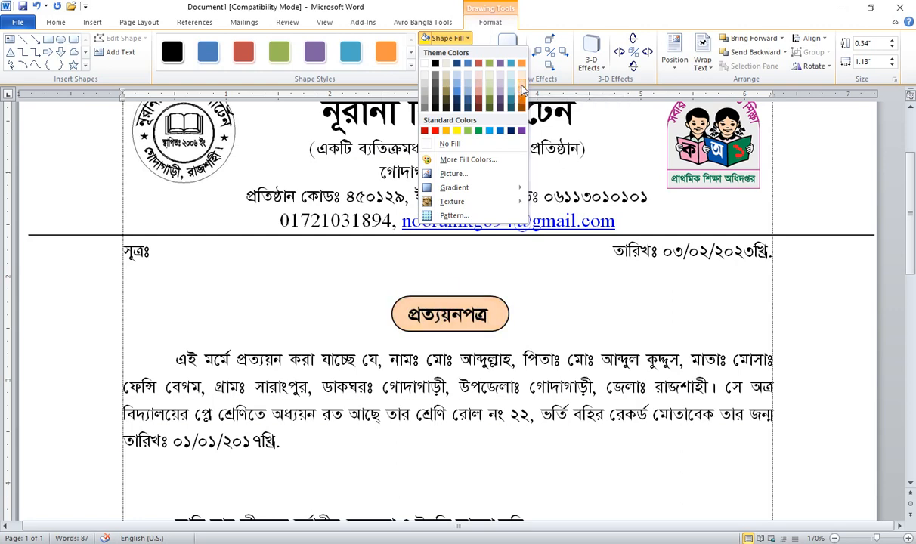
click(521, 86)
click(538, 368)
scroll(405, 198, up, 2)
click(579, 216)
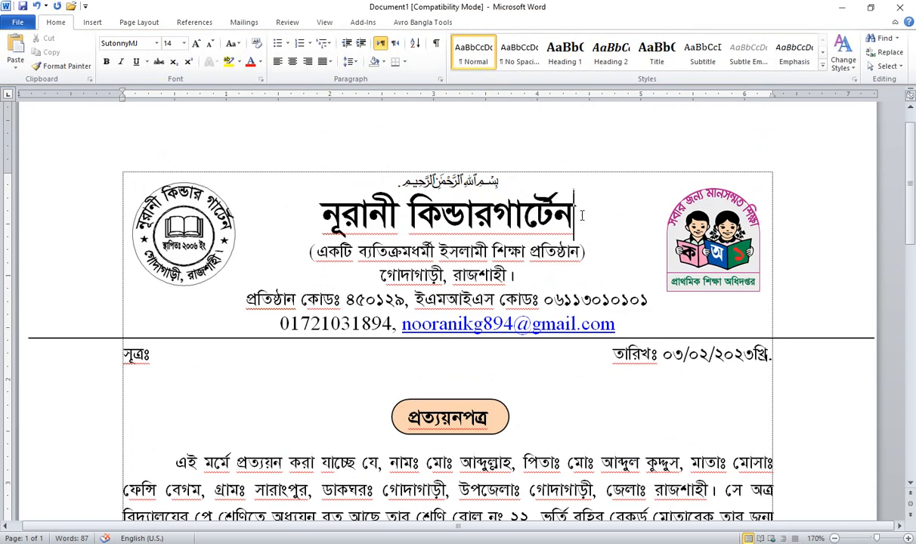
Step: Colour the নূরানী কিন্ডারগার্টেন title blue
drag(548, 216, 576, 216)
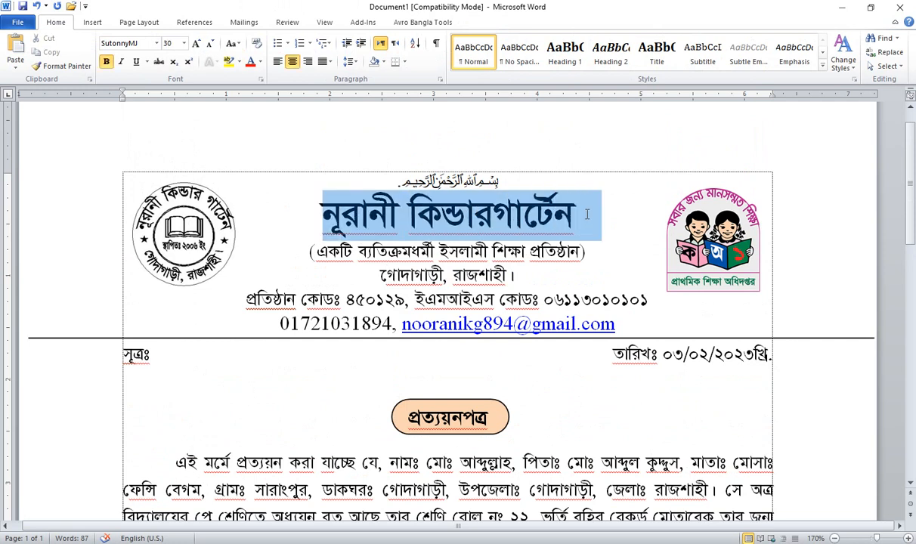
click(260, 61)
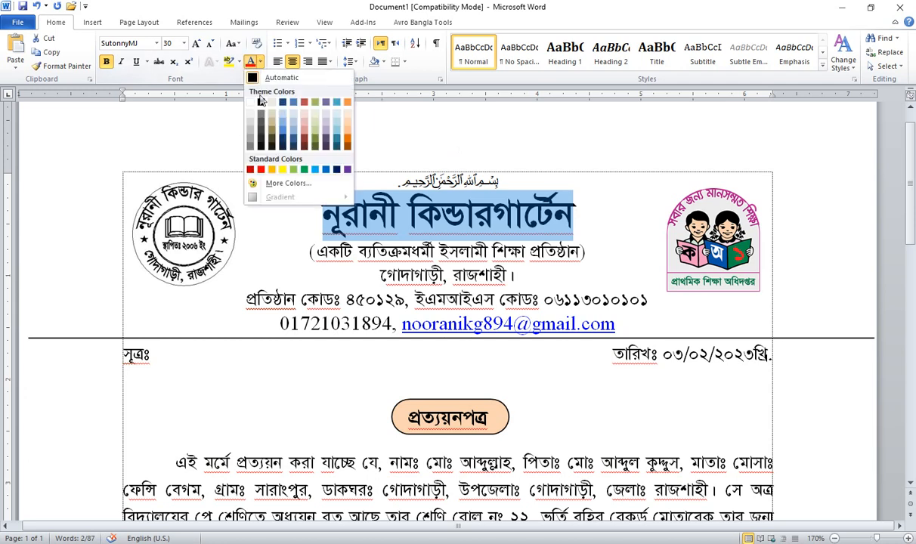
click(326, 171)
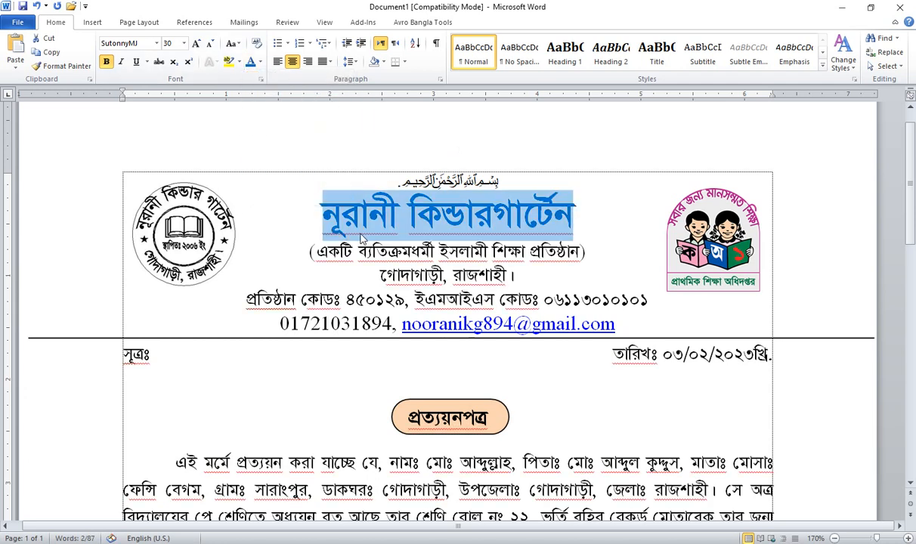
click(360, 215)
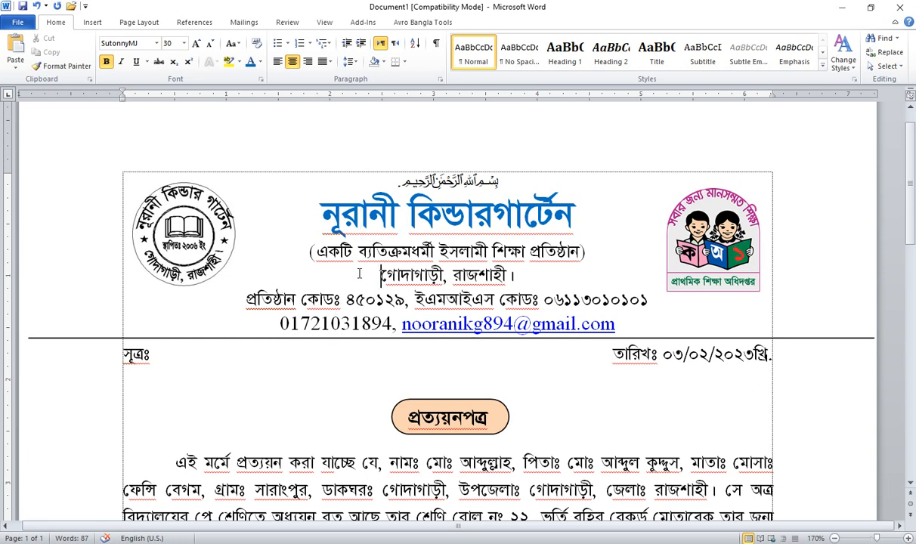
Step: Colour the গোদাগাড়ী, রাজশাহী। address line dark red
drag(361, 274, 521, 273)
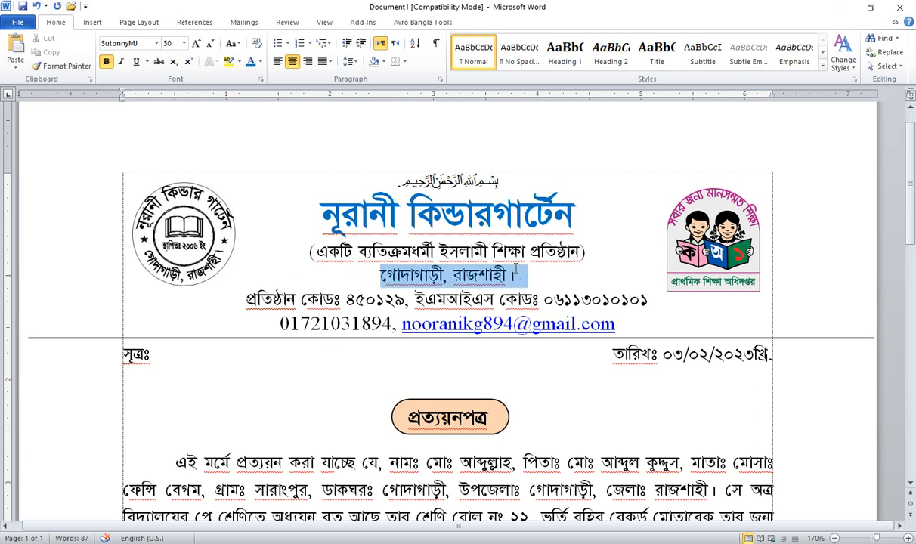
click(259, 62)
click(302, 144)
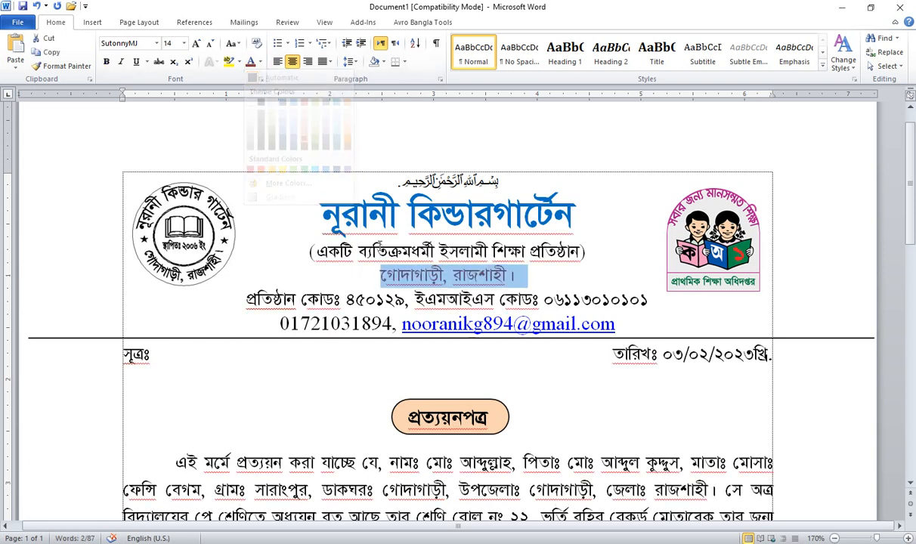
click(388, 251)
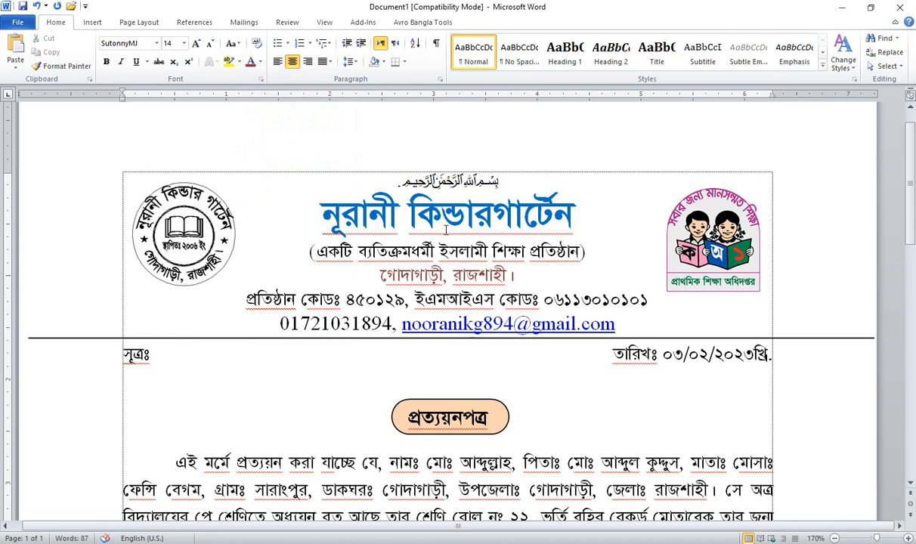
scroll(446, 231, down, 10)
scroll(434, 256, up, 3)
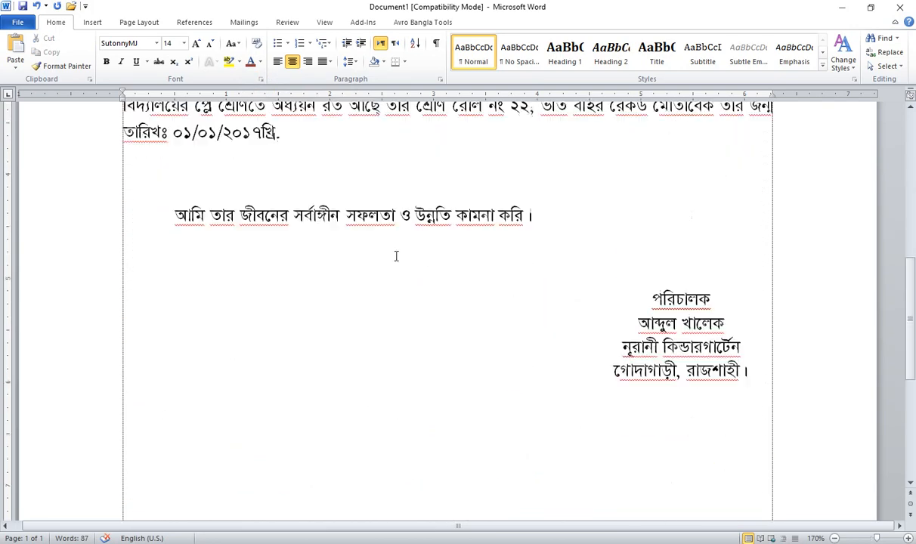
scroll(395, 256, up, 3)
scroll(342, 286, up, 1)
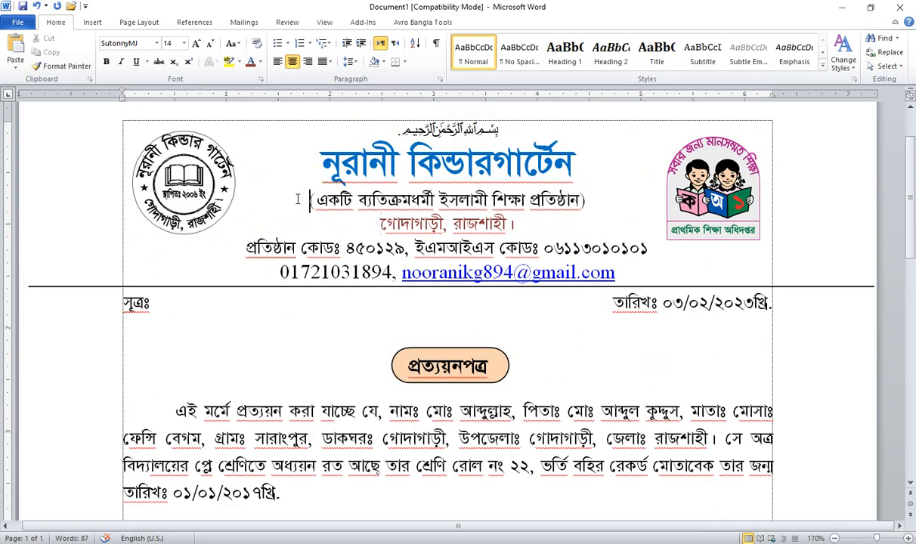
drag(297, 199, 661, 277)
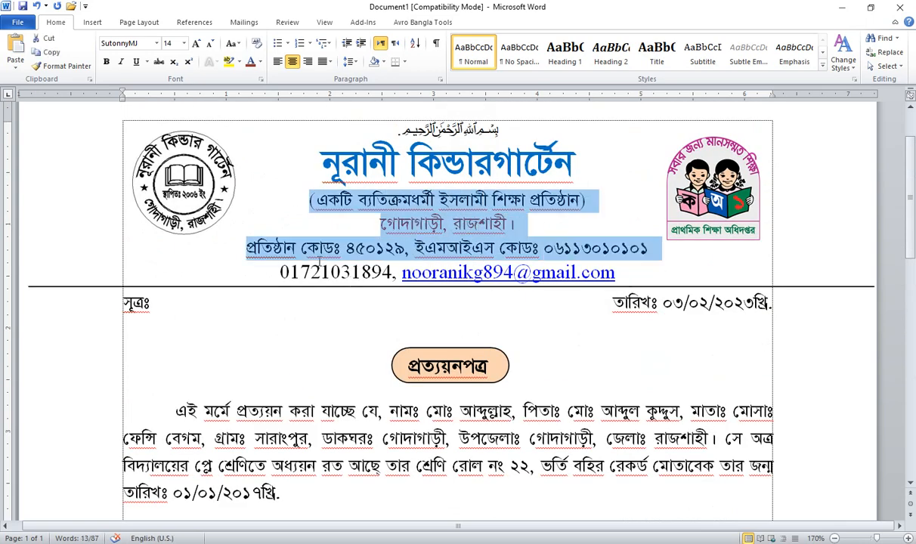
click(319, 260)
drag(284, 196, 641, 272)
click(636, 271)
click(305, 204)
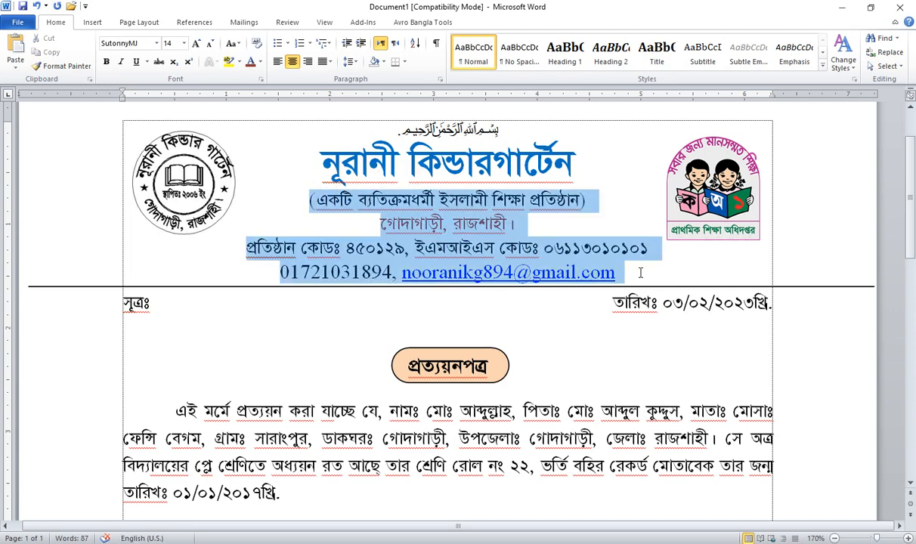
click(305, 201)
drag(301, 201, 595, 275)
click(337, 229)
drag(277, 195, 628, 279)
click(340, 244)
drag(303, 200, 597, 282)
click(446, 248)
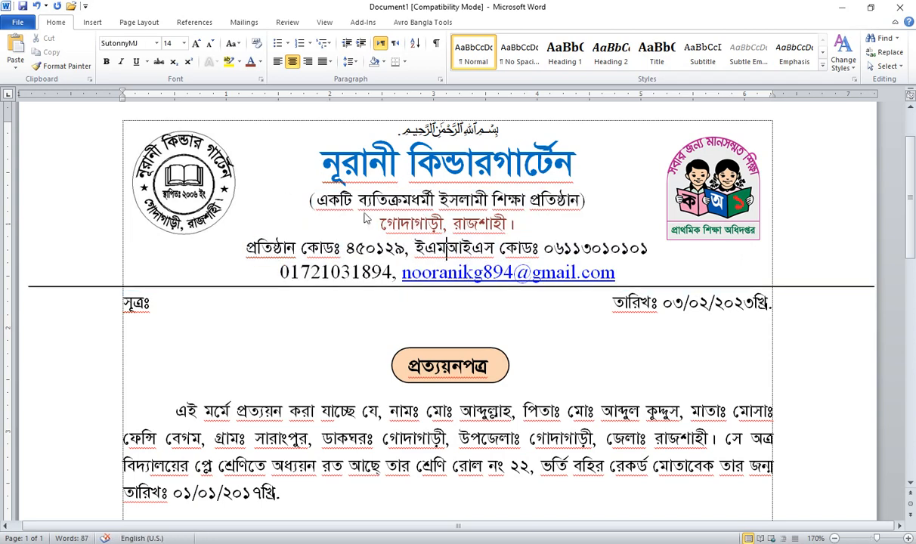
click(299, 202)
scroll(301, 269, up, 3)
scroll(303, 269, down, 2)
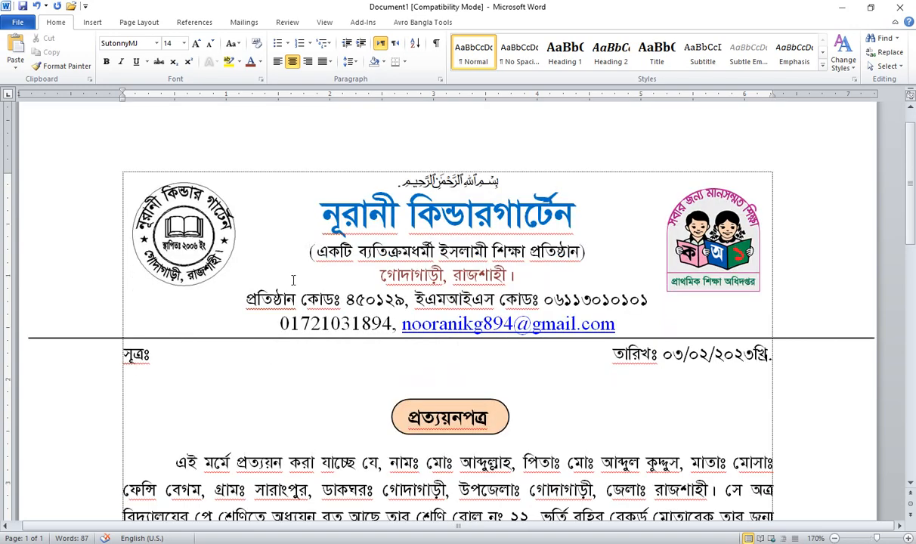